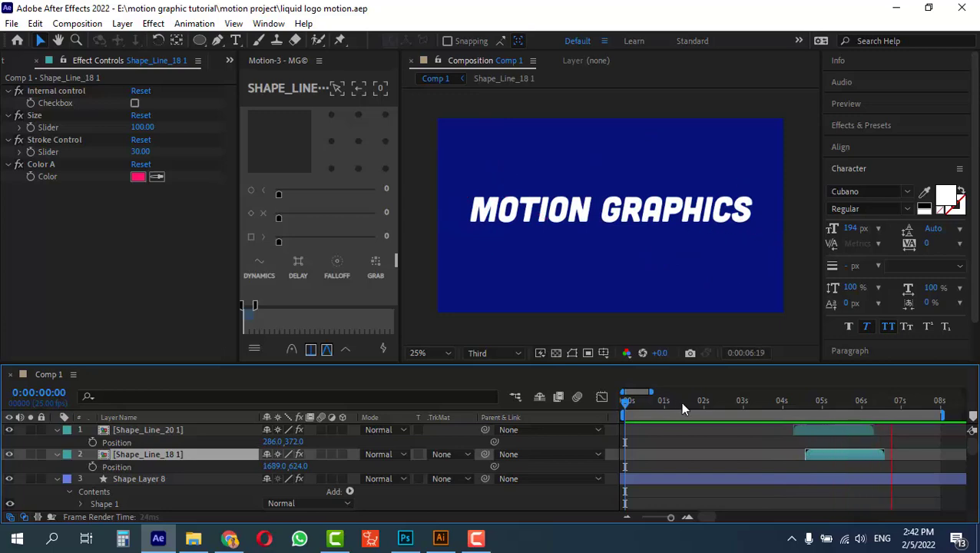
Step: Start a new project containing a 1920 x 1080 composition at 25 fps with a duration of 0:02:00:00
key("space")
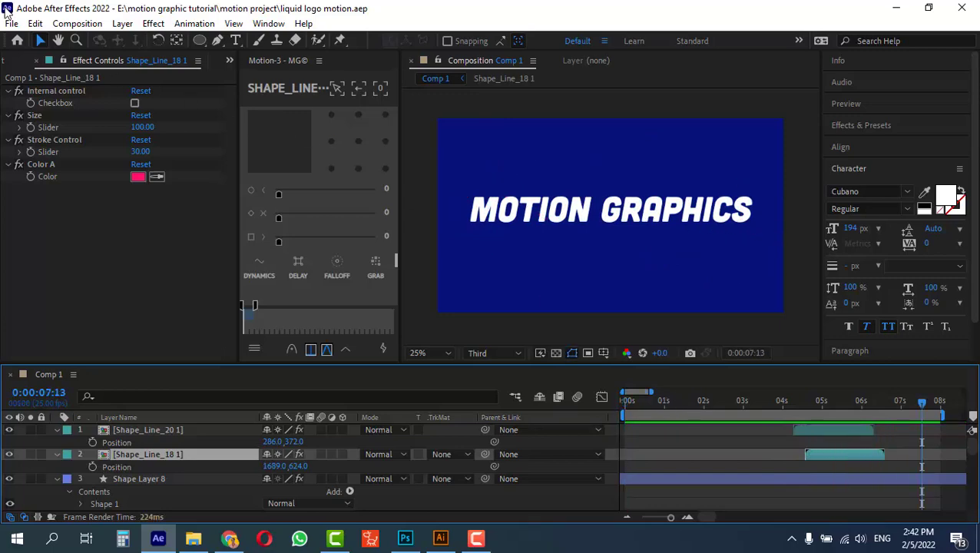
left_click(11, 23)
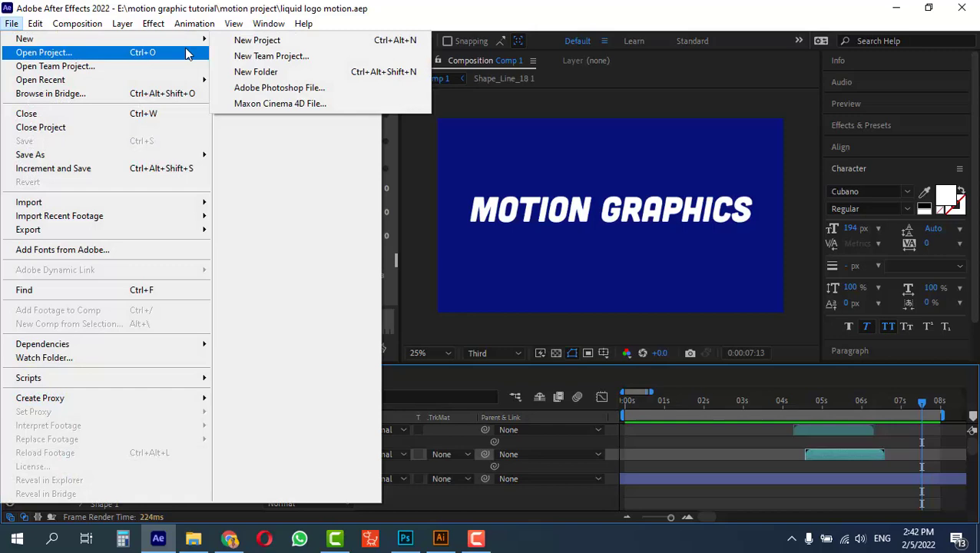
left_click(234, 42)
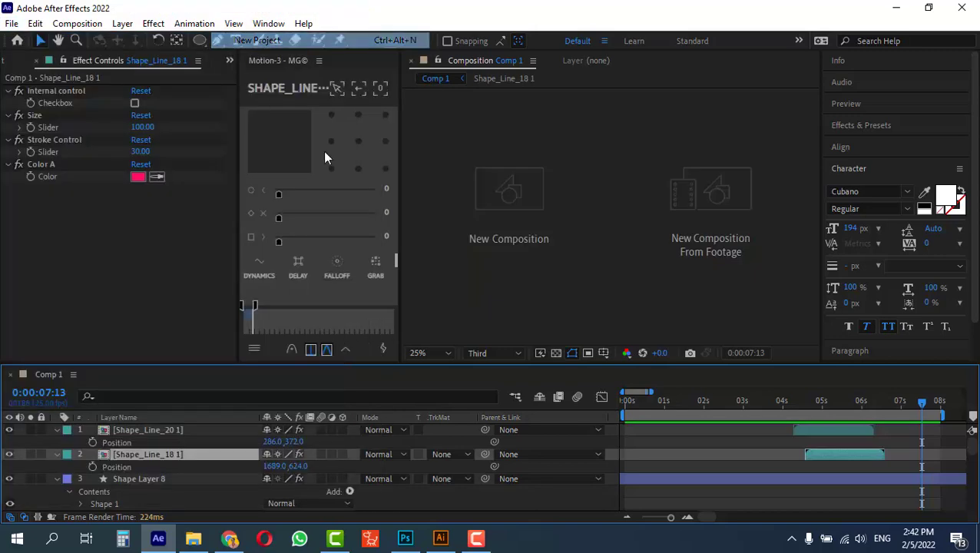
left_click(518, 208)
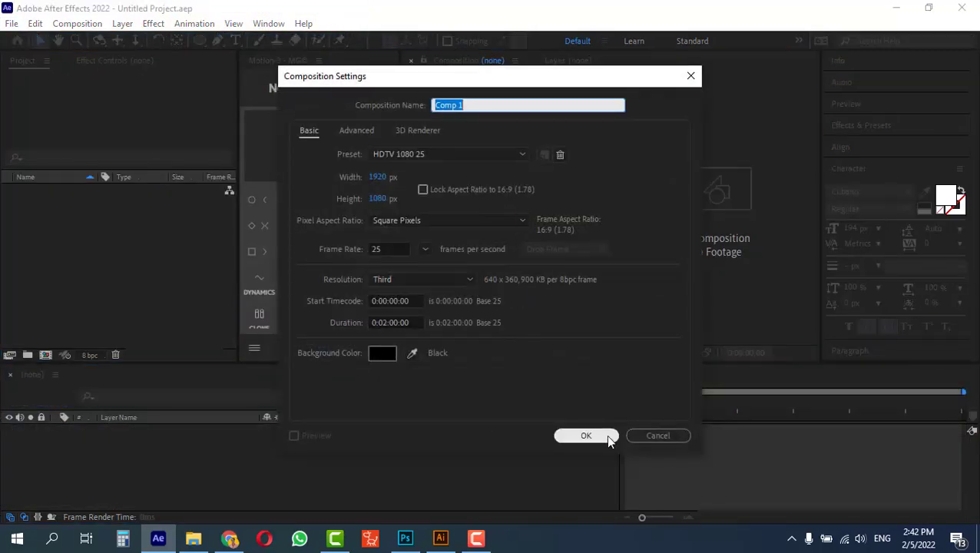
left_click(599, 435)
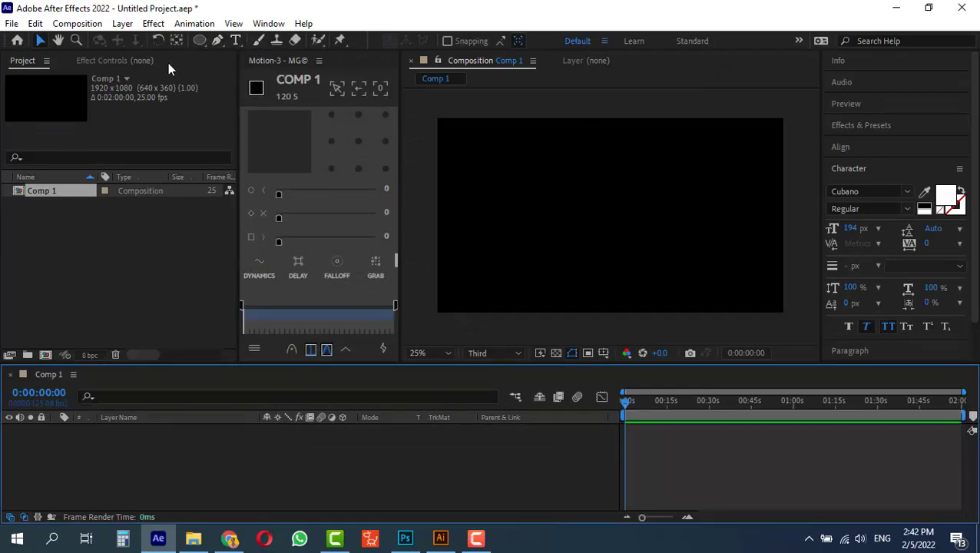
Step: Create a rectangle shape layer covering the whole composition, with no stroke and a blue 1074BA fill
left_click(202, 40)
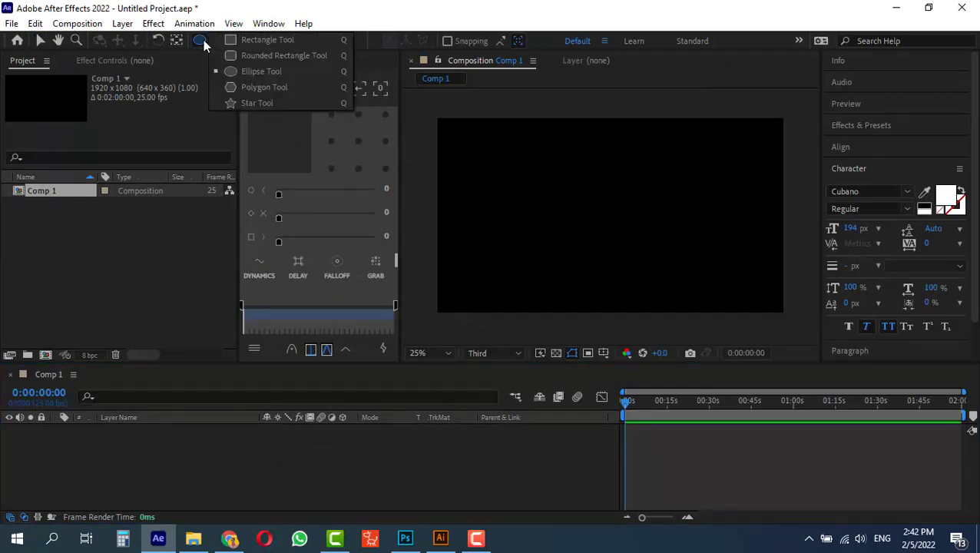
left_click(245, 45)
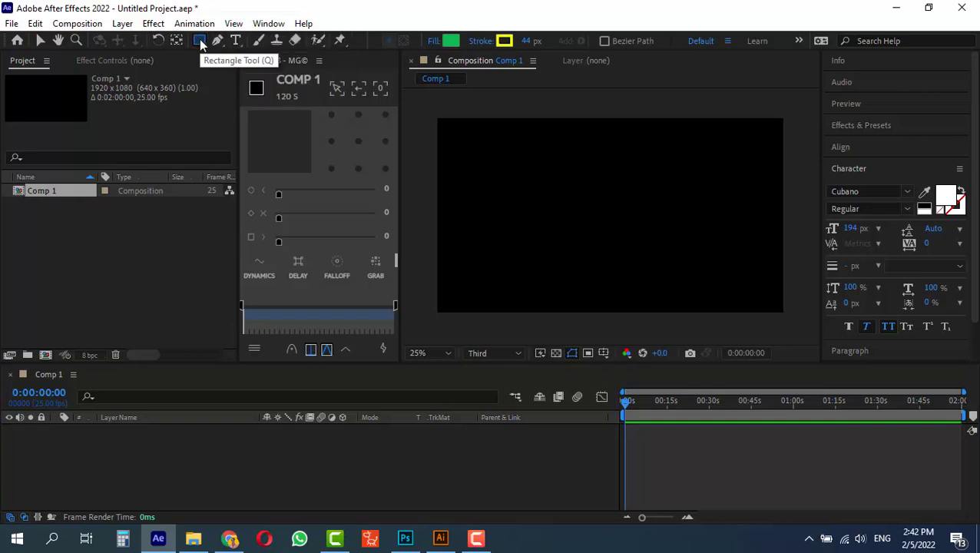
left_click(482, 41)
left_click(417, 229)
left_click(474, 311)
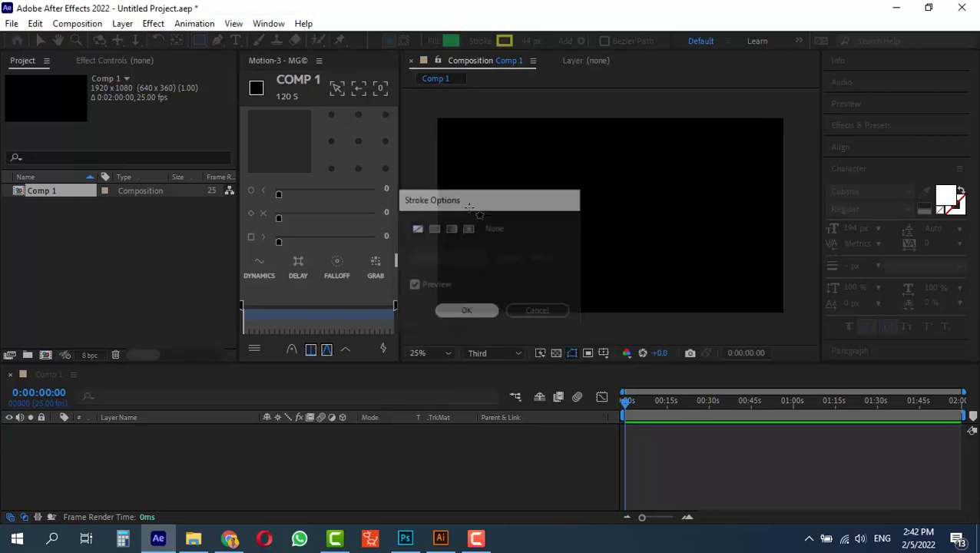
left_click(450, 42)
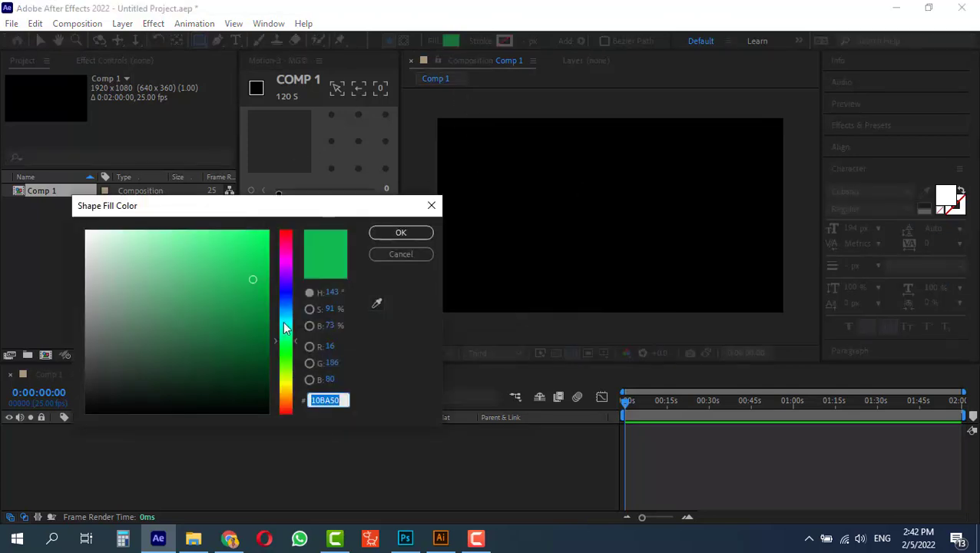
mouse_move(282, 321)
left_mouse_down()
mouse_move(288, 284)
mouse_move(288, 315)
left_mouse_up()
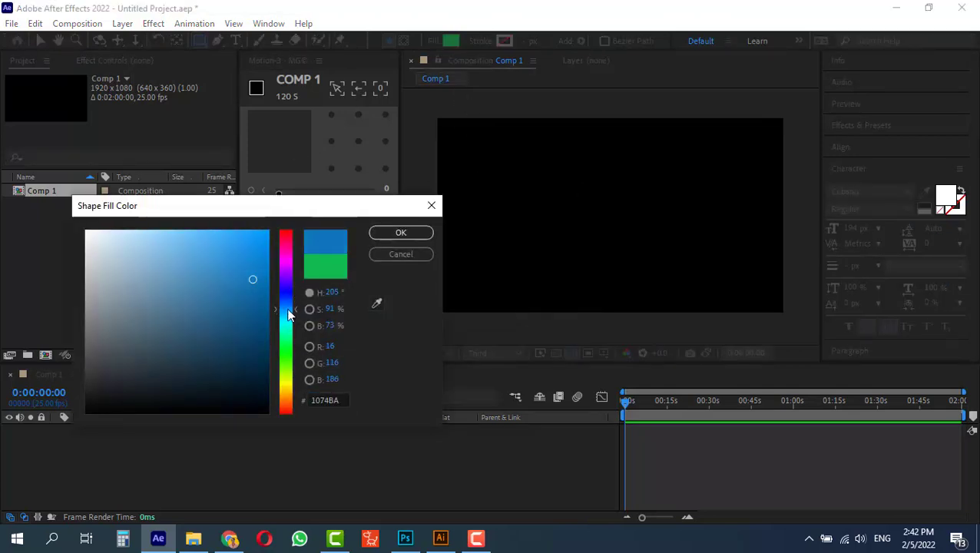
left_click(395, 232)
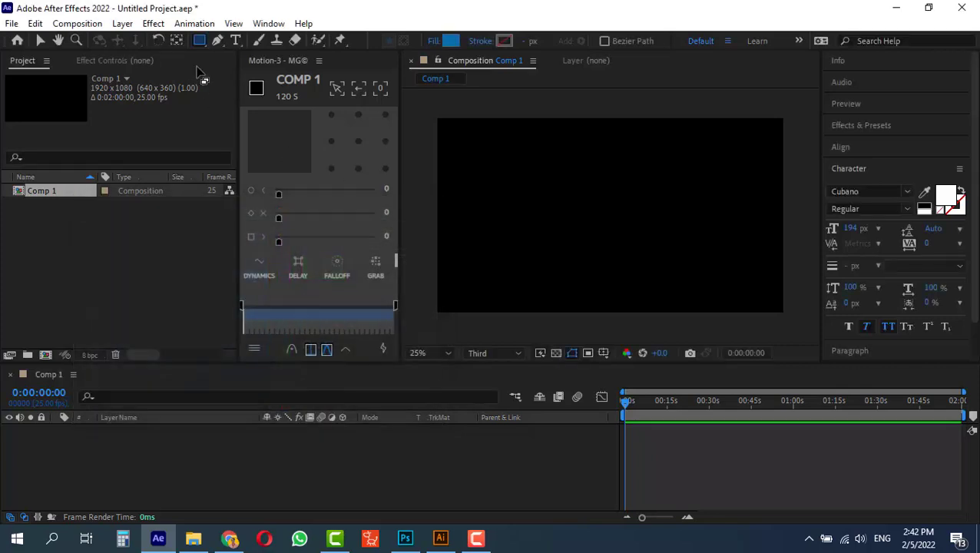
double_click(199, 41)
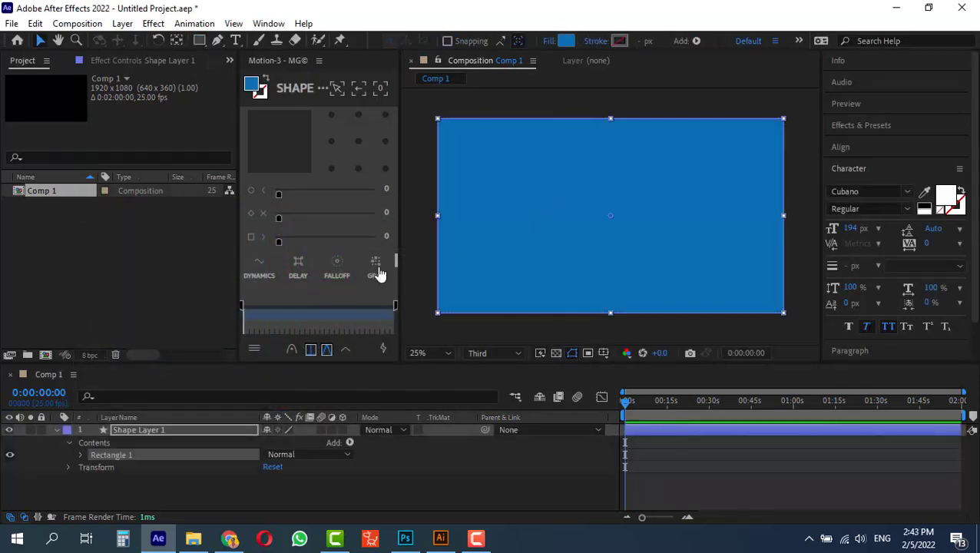
Step: Add Position keyframes to the rectangle layer at 0 seconds and 2 seconds
left_click(57, 431)
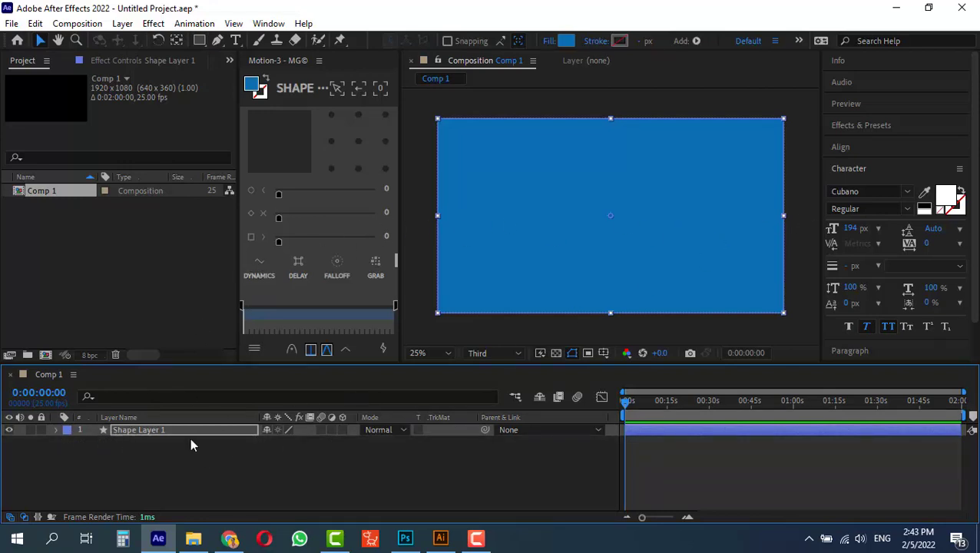
key("p")
left_click(93, 443)
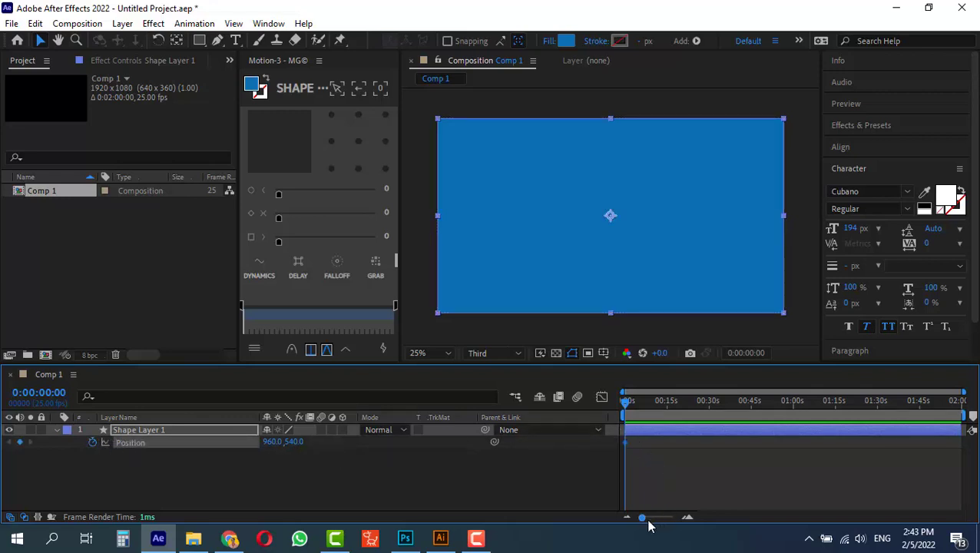
left_click_drag(646, 519, 671, 528)
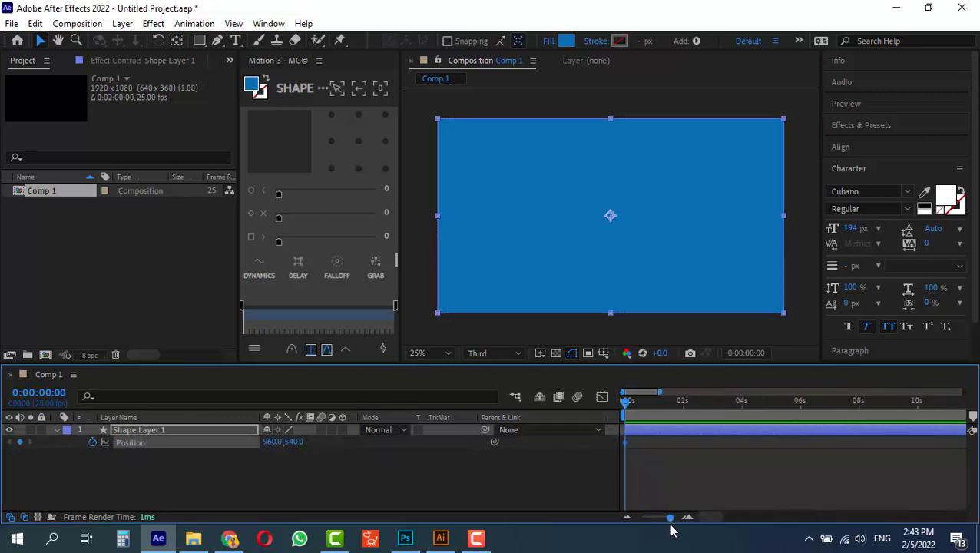
left_click(683, 401)
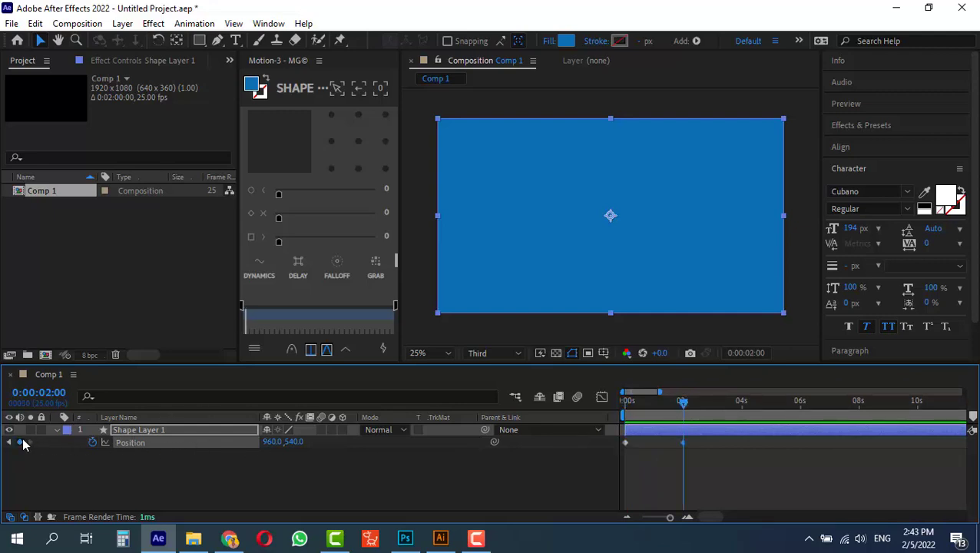
Step: At 0 seconds, move the rectangle out of the frame to the left, with an X position of -1143
left_click_drag(683, 401, 603, 400)
left_click_drag(273, 443, 42, 445)
left_click_drag(265, 444, 137, 446)
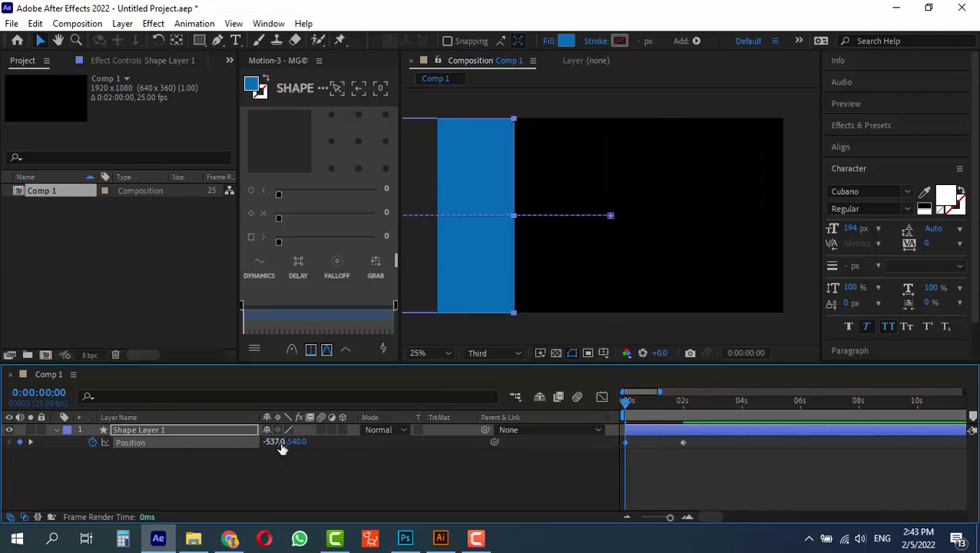
left_click_drag(280, 446, 154, 446)
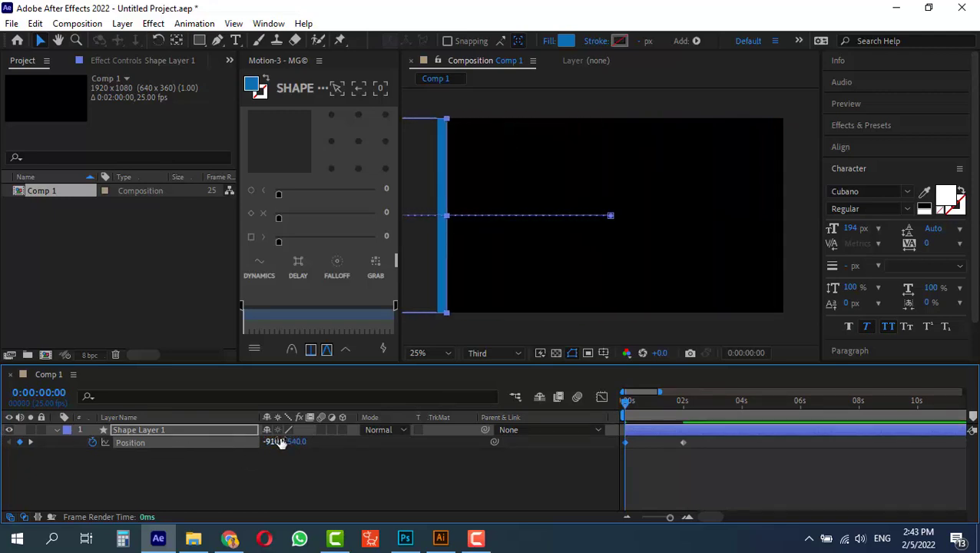
left_click_drag(281, 443, 200, 443)
Step: Apply Easy Ease to both Position keyframes and preview the slide-in around the first second
left_click_drag(696, 439, 572, 449)
key("F9")
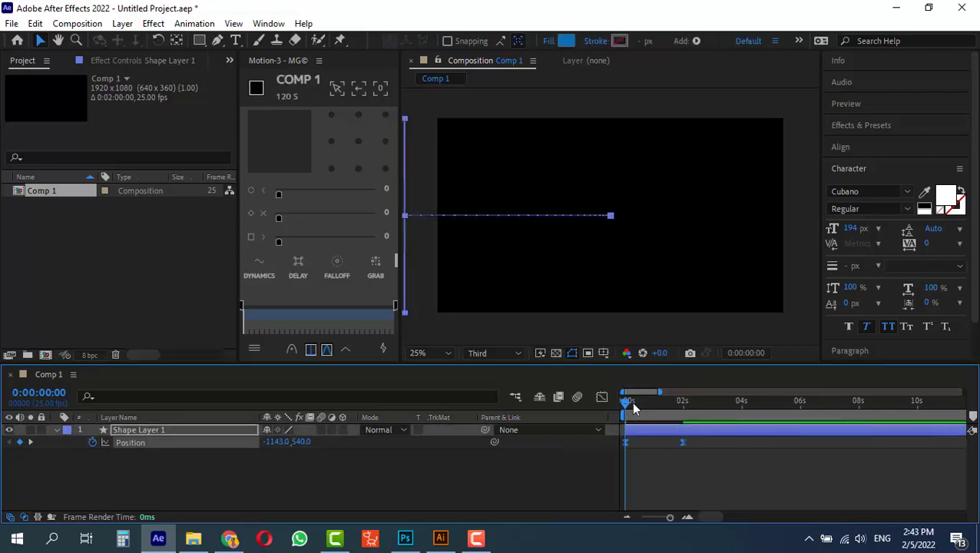
left_click_drag(631, 401, 655, 412)
key("space")
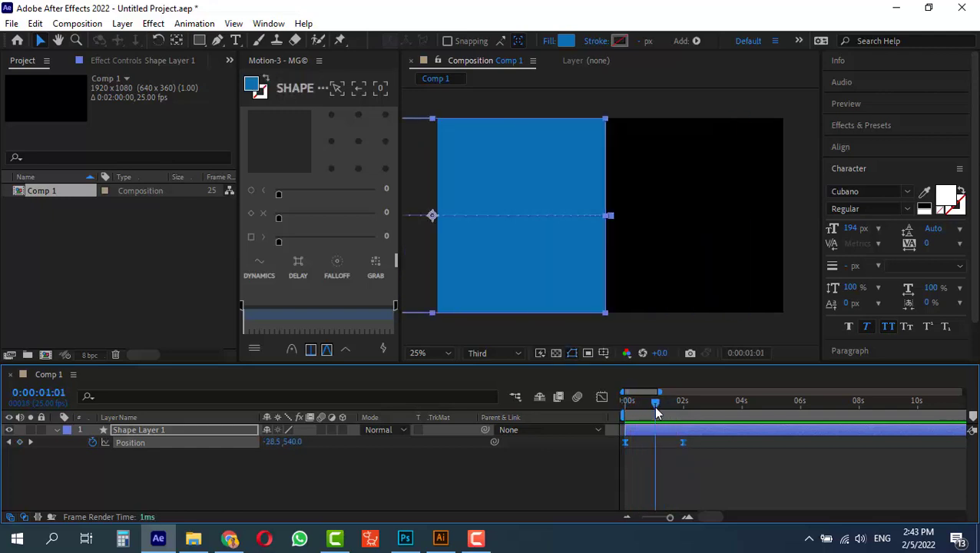
Step: Apply the Turbulent Displace distortion effect to the rectangle layer
left_click(155, 25)
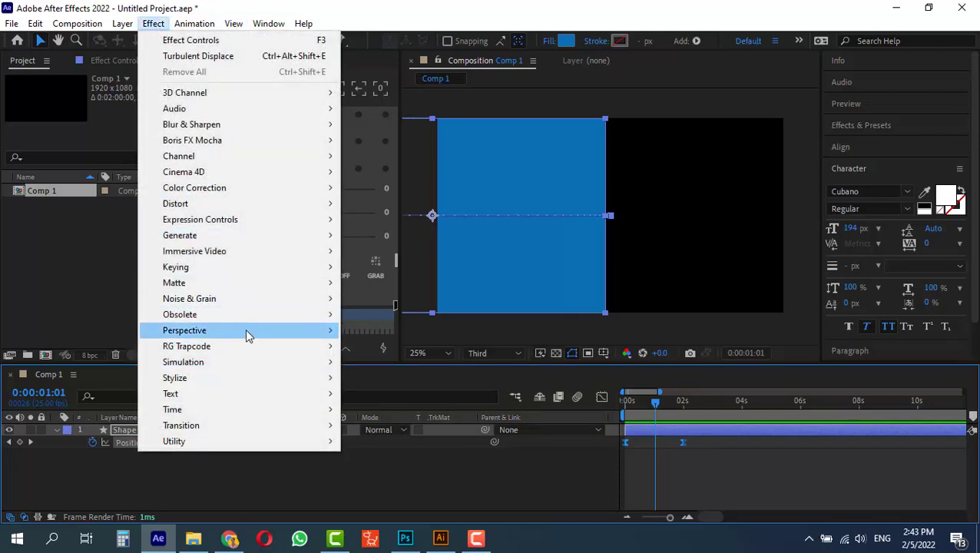
mouse_move(280, 291)
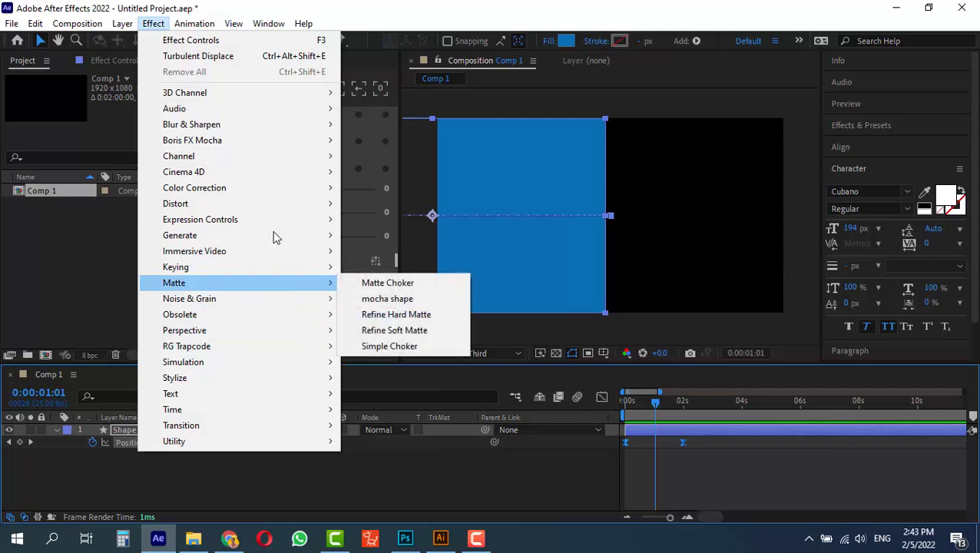
mouse_move(278, 205)
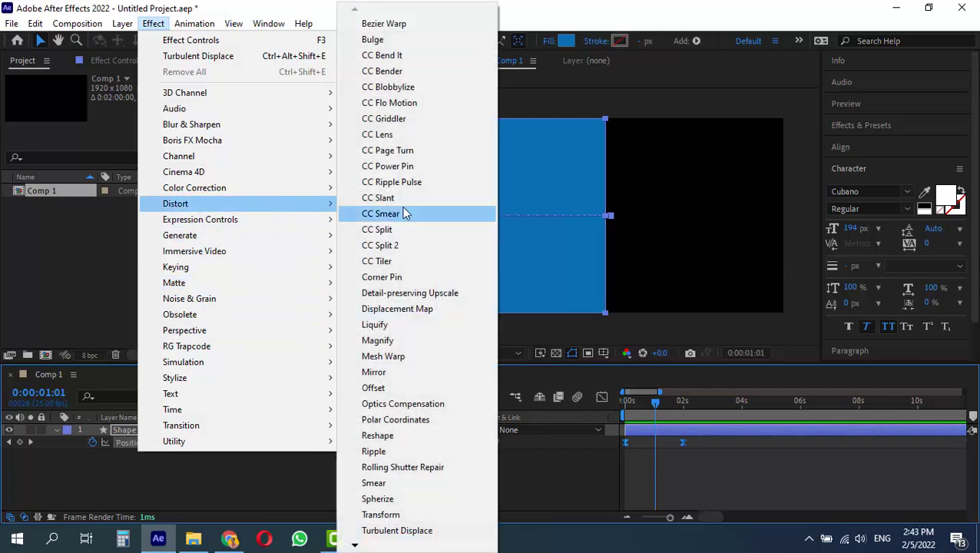
left_click(396, 531)
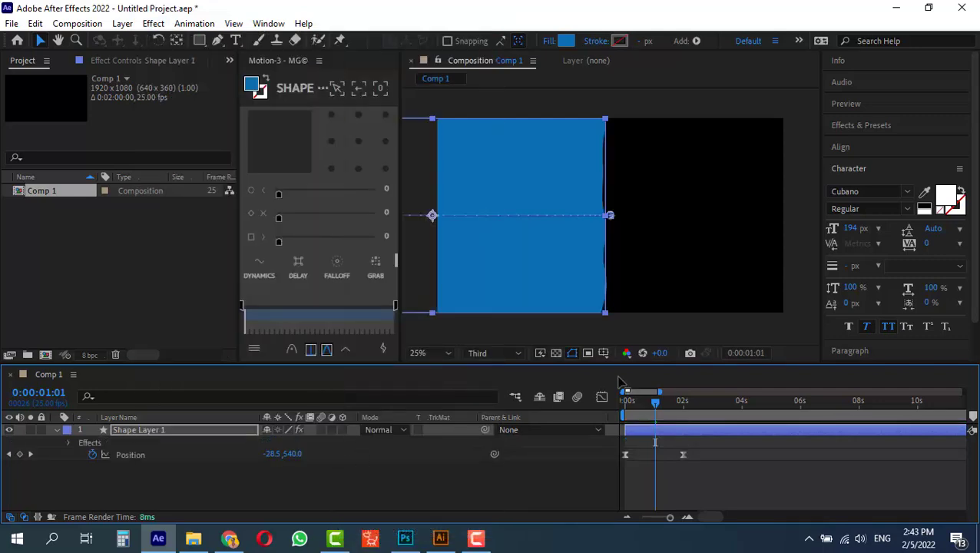
Step: Set Turbulent Displace to Twist displacement with an Amount of 151, and preview the wavy edge
left_click(125, 61)
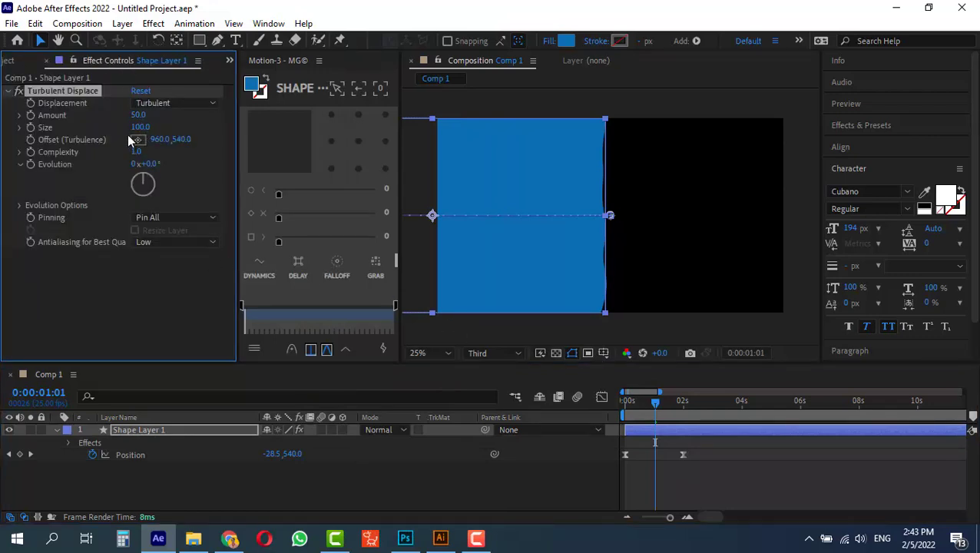
left_click(176, 103)
left_click(179, 152)
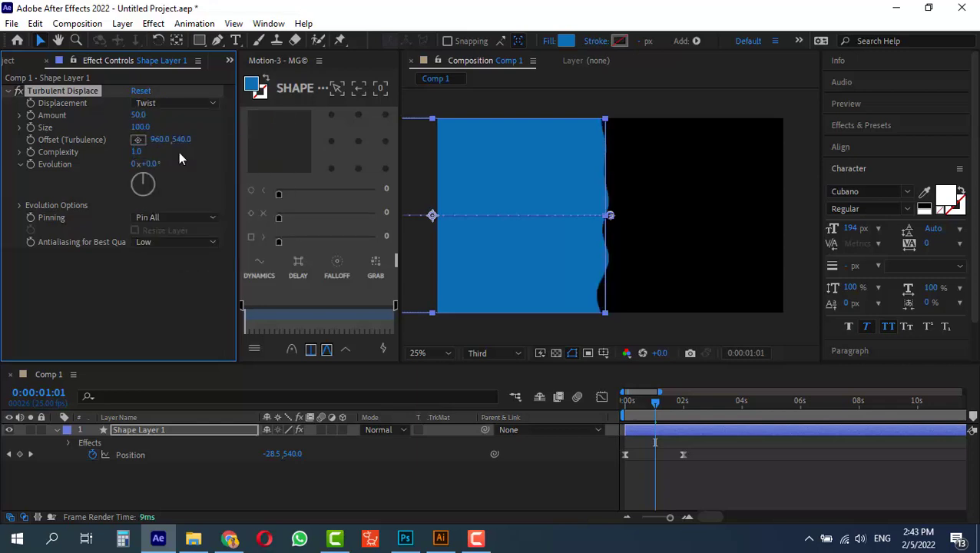
mouse_move(142, 123)
left_mouse_down()
mouse_move(239, 126)
mouse_move(222, 126)
left_mouse_up()
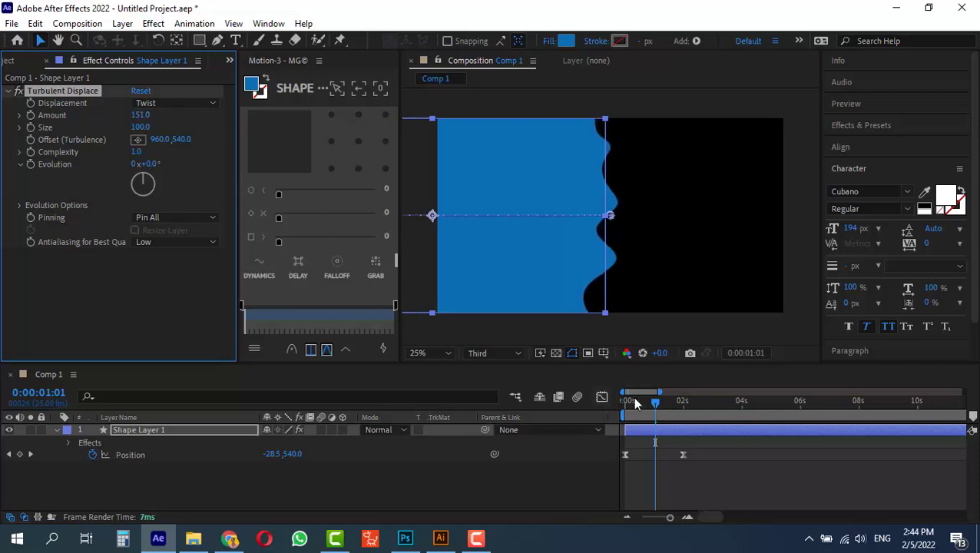
mouse_move(652, 401)
left_mouse_down()
mouse_move(626, 406)
mouse_move(667, 408)
mouse_move(637, 405)
mouse_move(665, 405)
mouse_move(651, 405)
left_mouse_up()
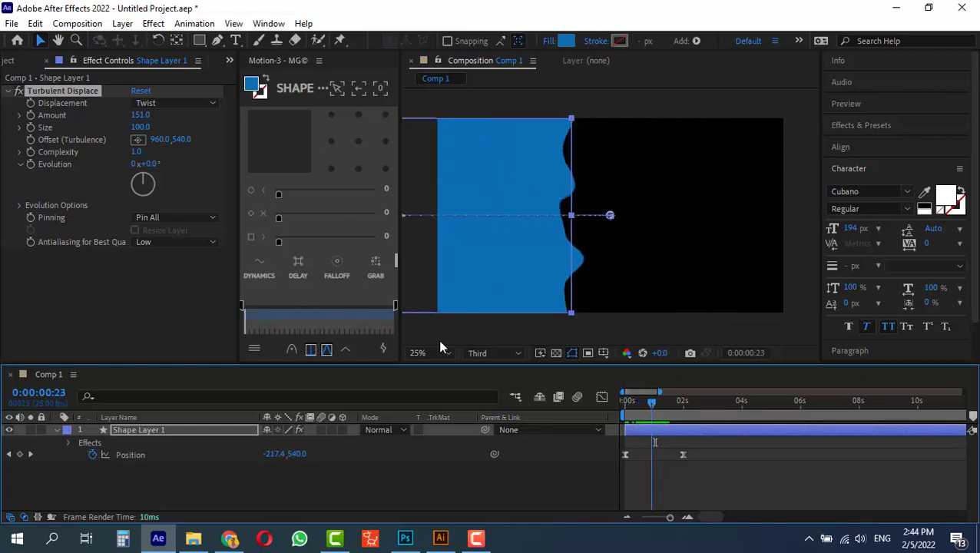
Step: Add the expression time*200 to the Evolution of Turbulent Displace, preview the motion, and collapse the layer's properties
left_click(30, 165, "alt")
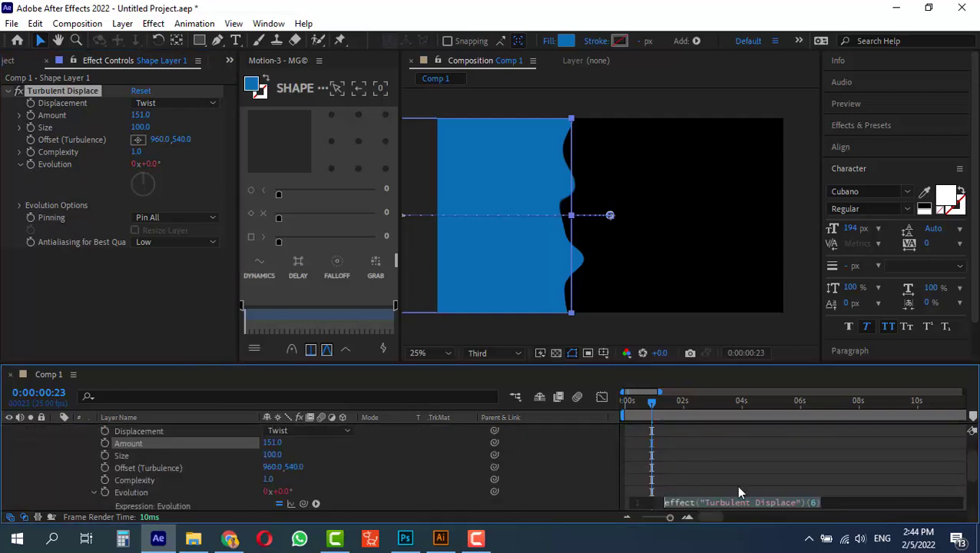
scroll(737, 488, "down", 2)
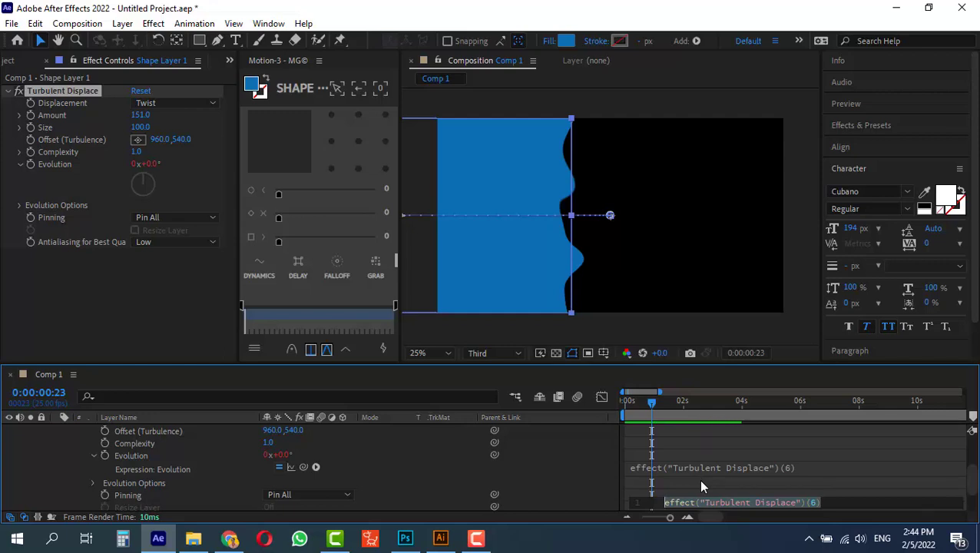
type("ti")
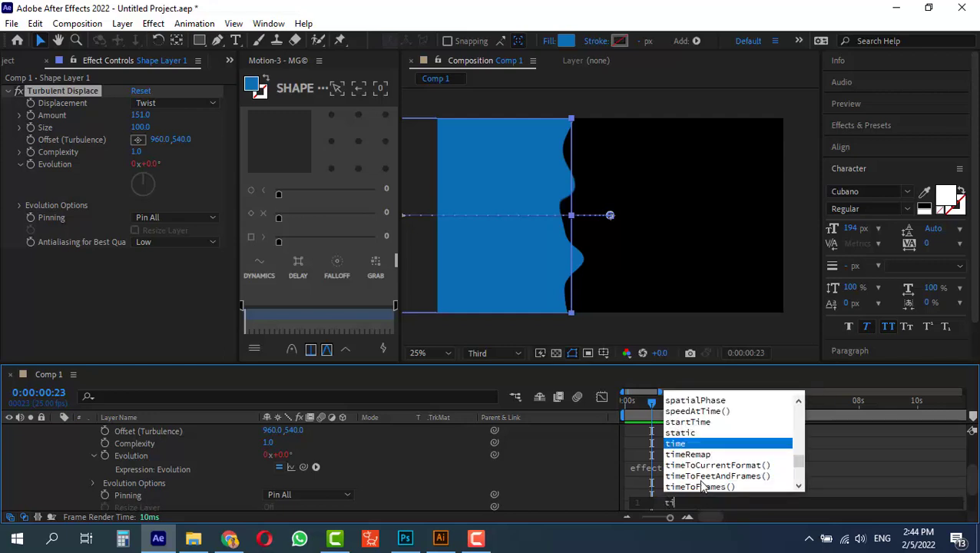
type("me")
key("Escape")
type("*2")
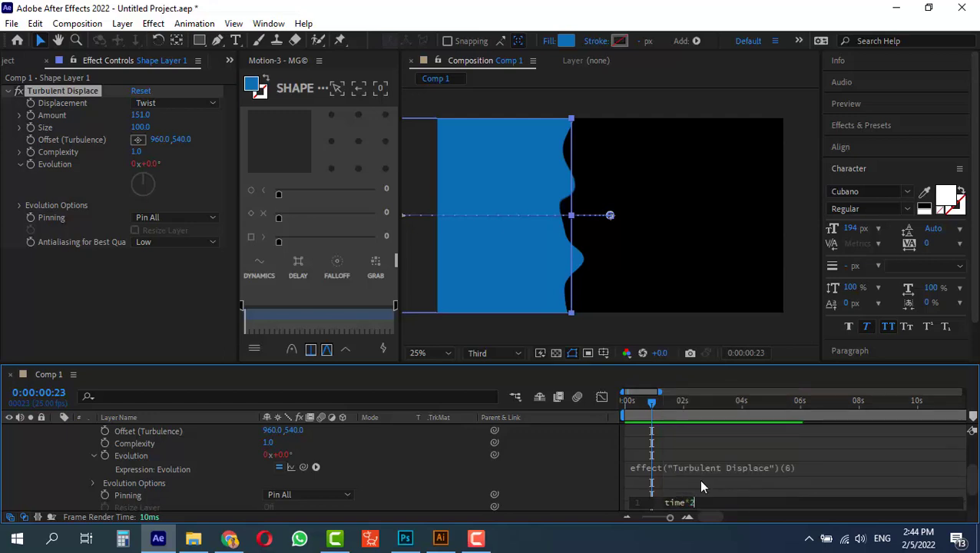
type("00")
key("KP_Enter")
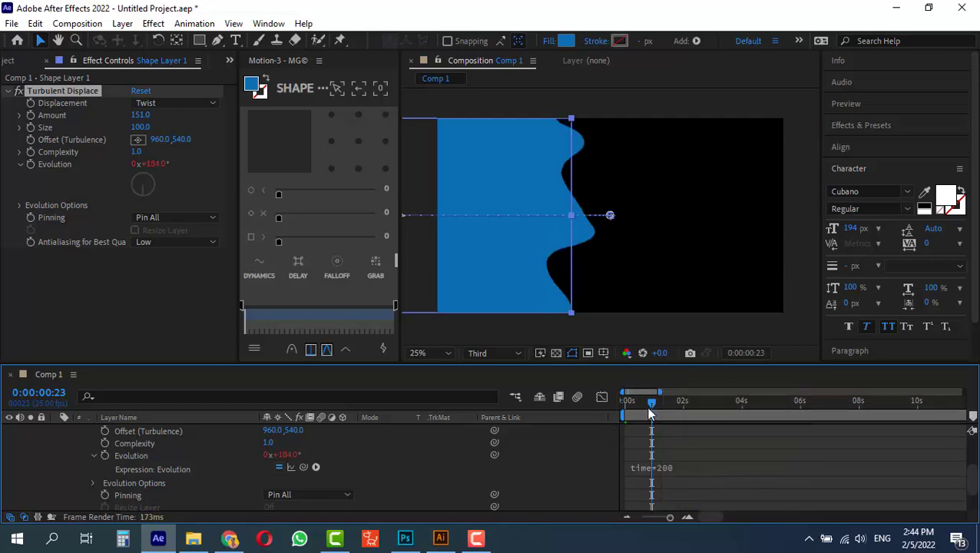
mouse_move(650, 413)
left_mouse_down()
mouse_move(668, 412)
mouse_move(634, 408)
mouse_move(687, 421)
mouse_move(646, 417)
left_mouse_up()
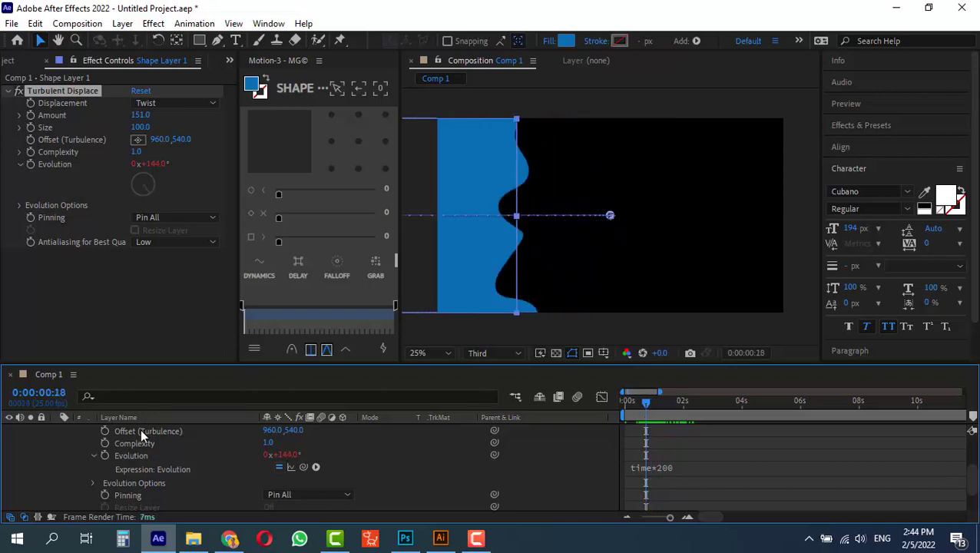
scroll(134, 438, "up", 3)
left_click(57, 429)
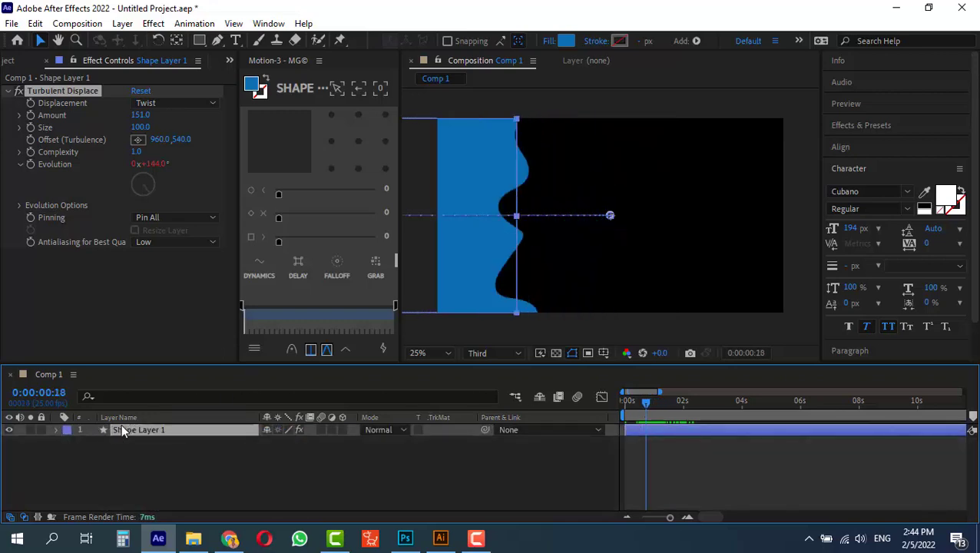
Step: Duplicate the wavy blue shape layer as a white copy that starts slightly later, and preview the two waves
left_click(125, 426)
key("ctrl+d")
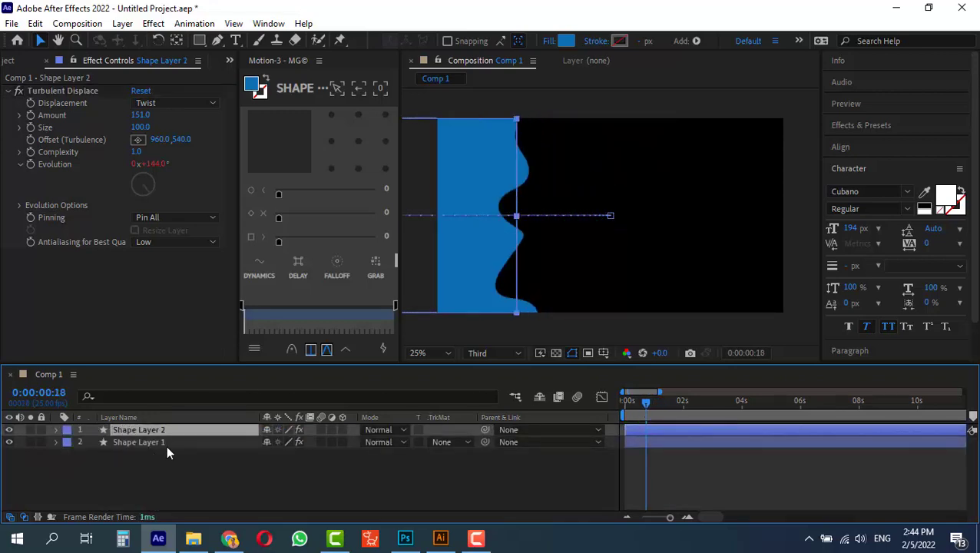
left_click(567, 41)
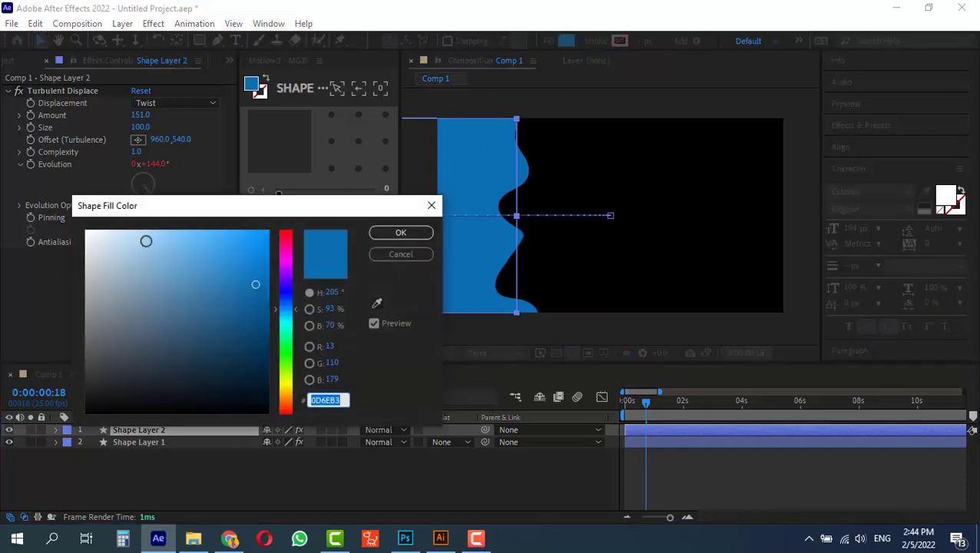
left_click_drag(123, 254, 86, 230)
left_click(401, 232)
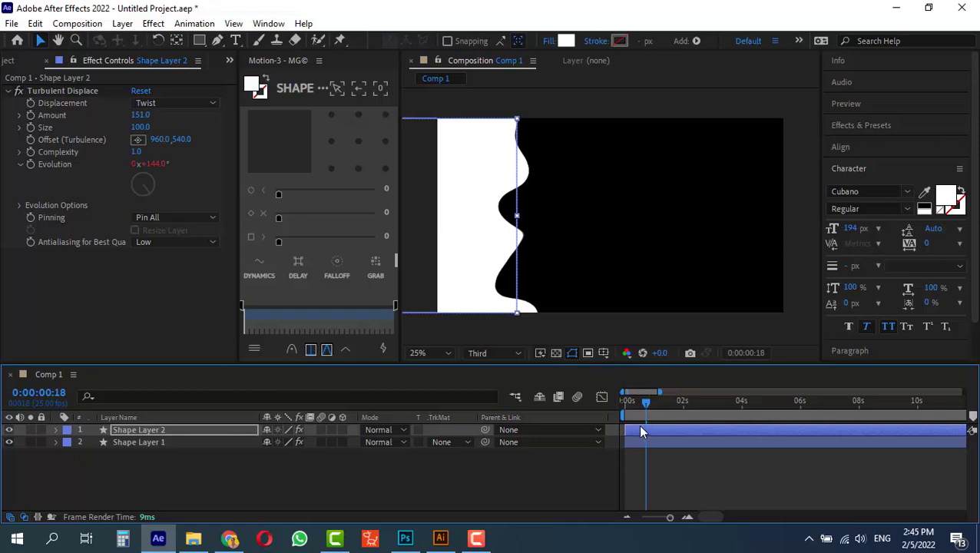
left_click_drag(641, 426, 624, 401)
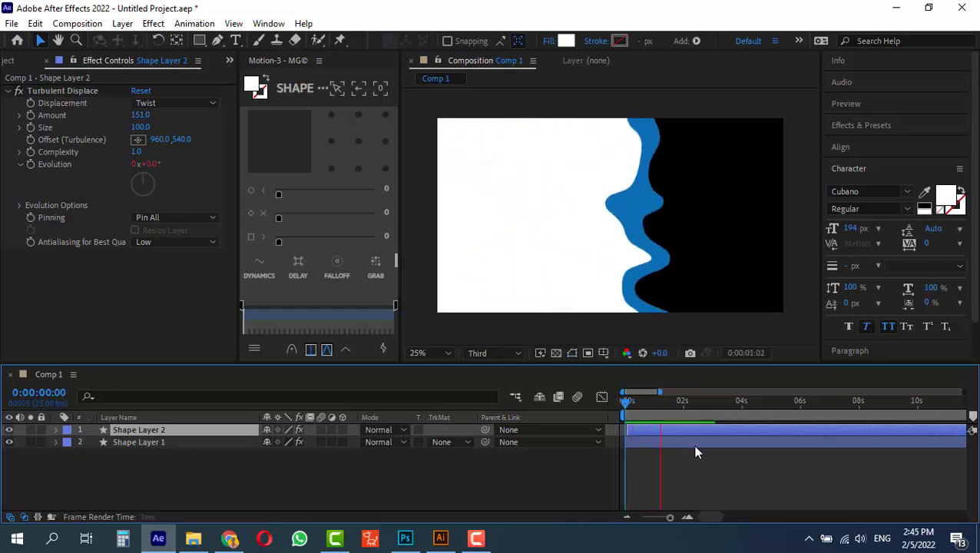
key("space")
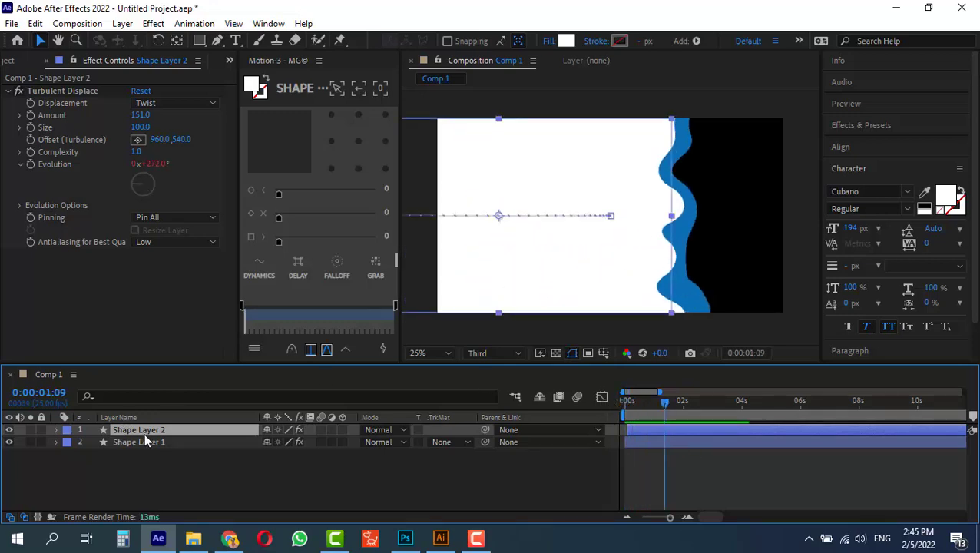
Step: Duplicate the white wave layer and fill the copy with near-black 020000
key("ctrl+d")
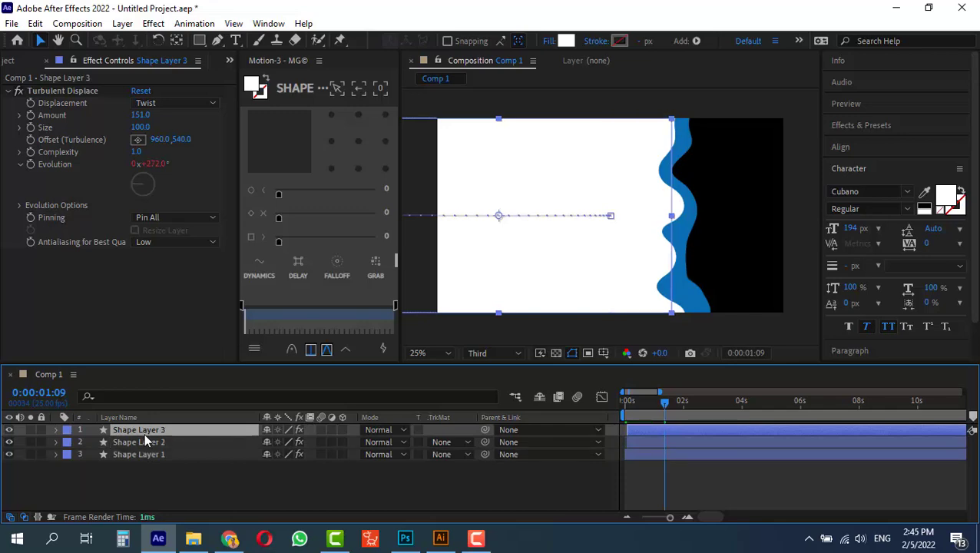
left_click(566, 41)
left_click_drag(121, 261, 268, 411)
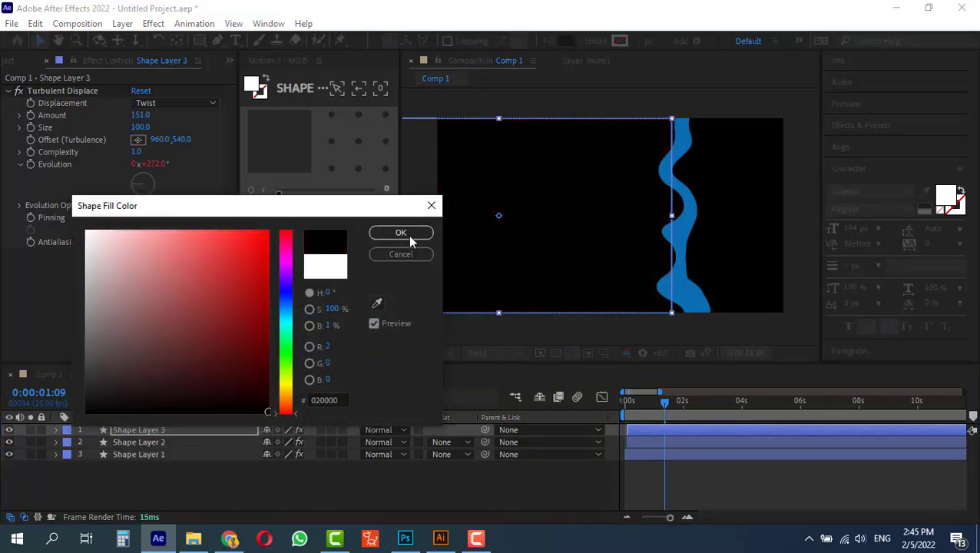
left_click(401, 233)
Step: Offset the black copy slightly later in time so it trails behind the white wave
key("shift+Left")
key("shift+Left")
key("shift+Left")
key("shift+Left")
key("shift+Left")
key("shift+Left")
key("shift+Left")
key("shift+Left")
key("shift+Left")
key("shift+Left")
key("shift+Left")
key("shift+Left")
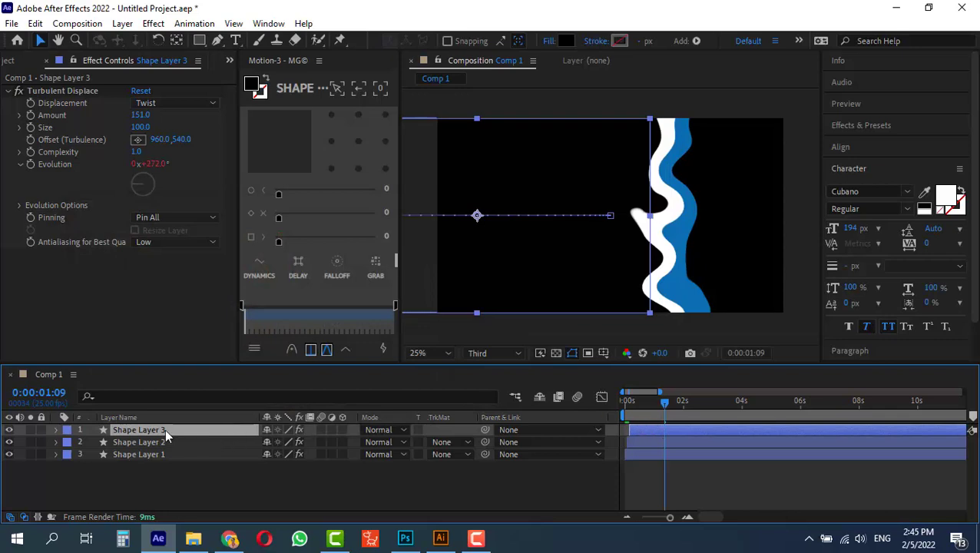
Step: Duplicate the black wave layer as a dark blue 0B328B copy that starts slightly later
key("ctrl+d")
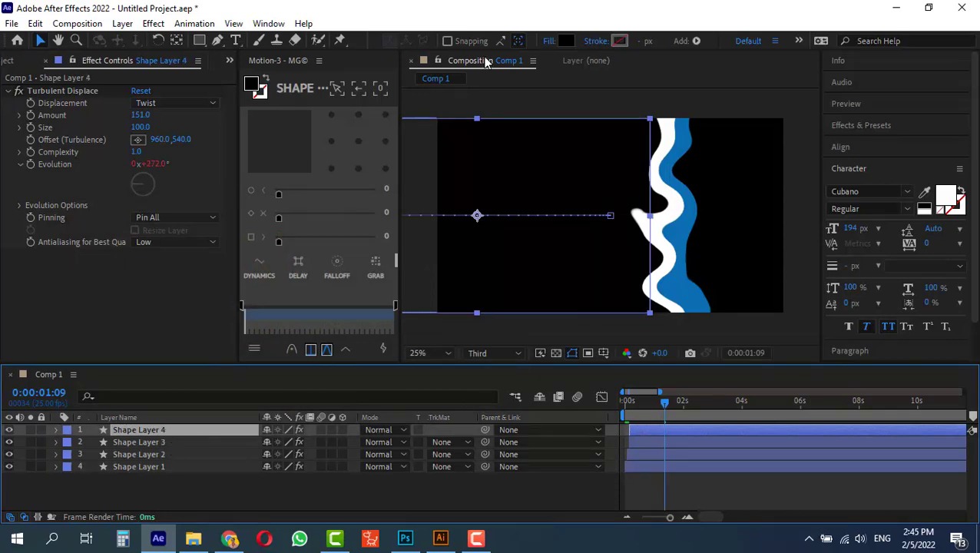
left_click(565, 41)
mouse_move(292, 311)
left_mouse_down()
mouse_move(289, 299)
mouse_move(251, 306)
mouse_move(251, 297)
mouse_move(255, 314)
left_mouse_up()
left_click(251, 303)
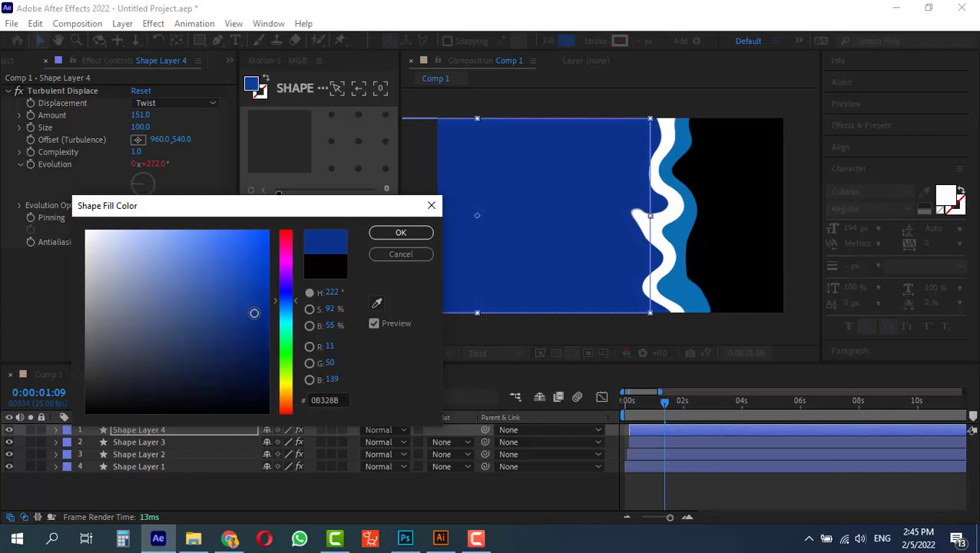
left_click(400, 232)
left_click(649, 430)
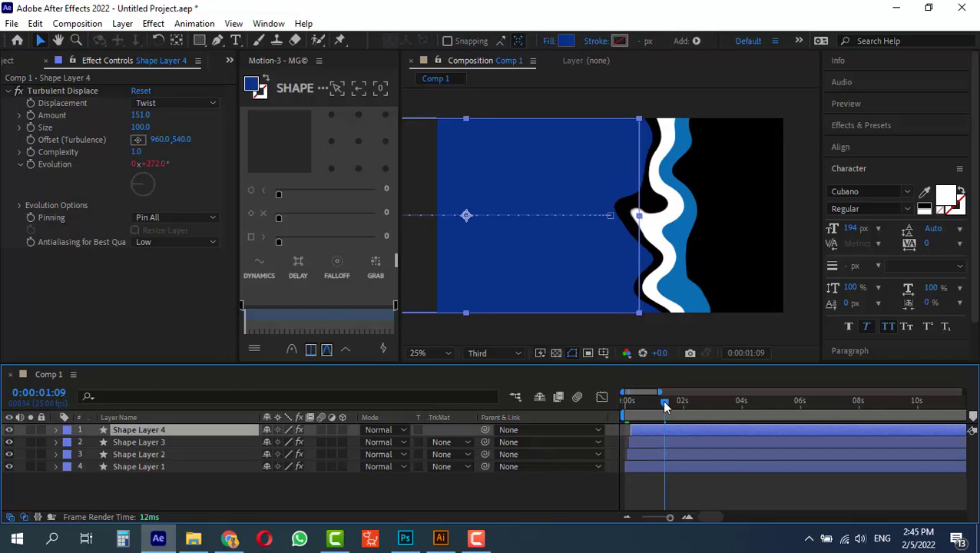
Step: Preview the layered wave transition from the start and stop just after two seconds, where dark blue fills the frame
left_click_drag(665, 406, 579, 401)
key("space")
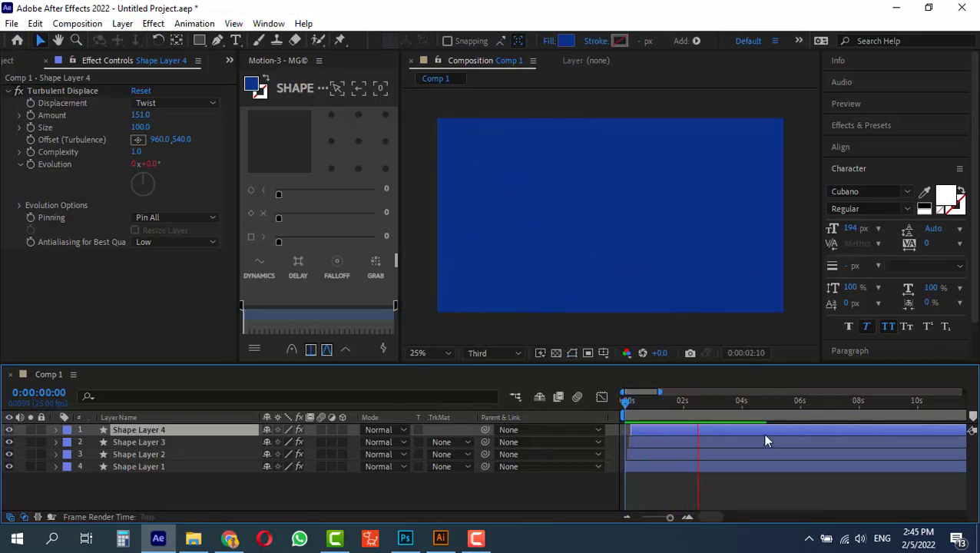
mouse_move(704, 411)
left_mouse_down()
mouse_move(677, 408)
mouse_move(688, 421)
left_mouse_up()
left_click(688, 420)
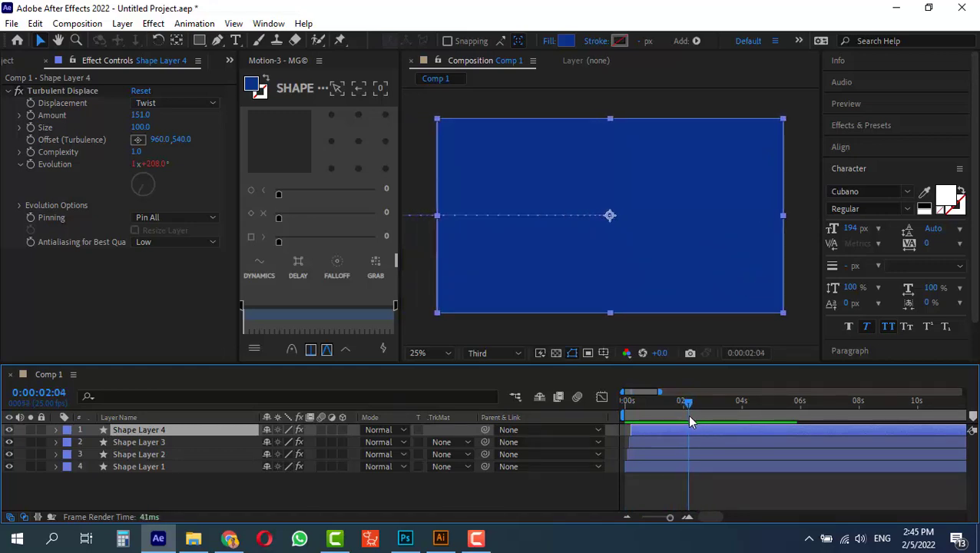
Step: Add a text layer reading MOTION GRAPHICS over the dark blue background
left_click(805, 217)
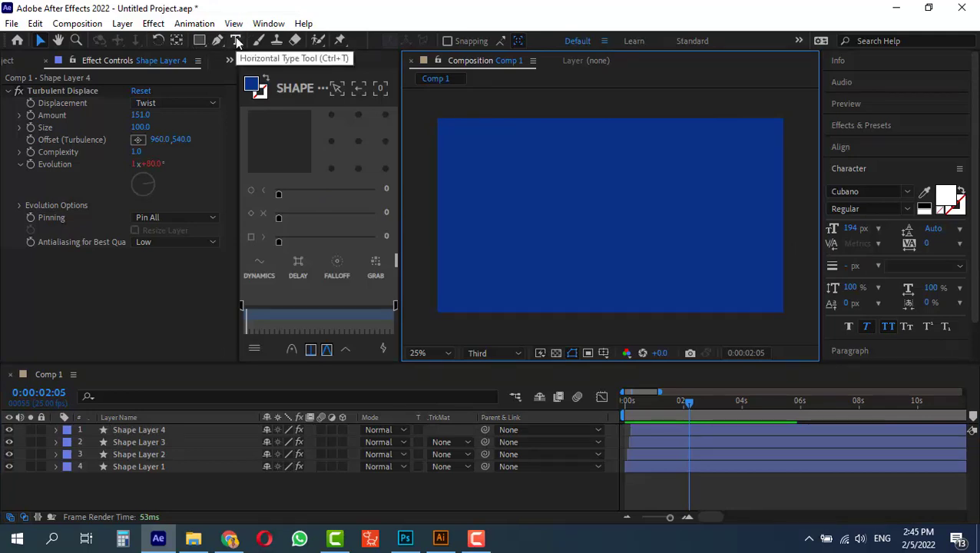
left_click(236, 40)
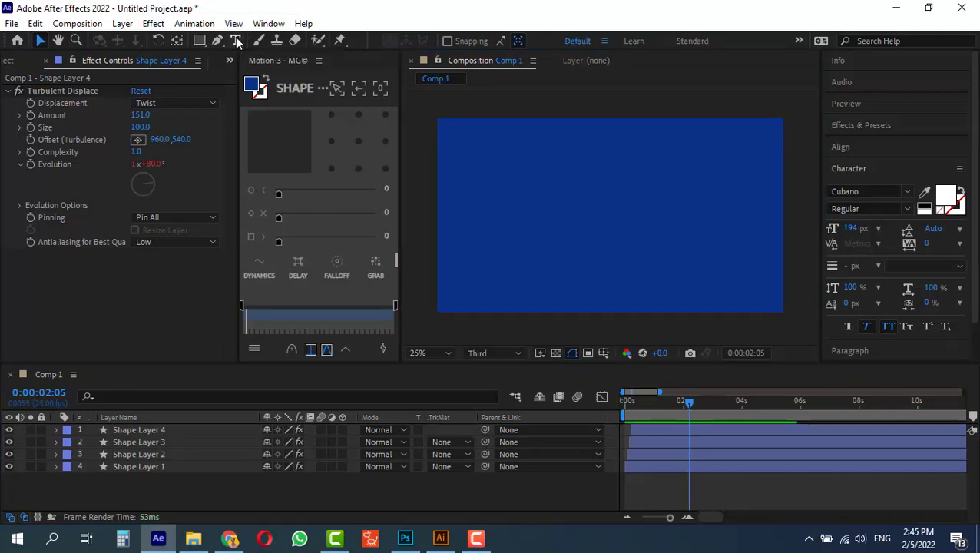
left_click(511, 215)
type("MO")
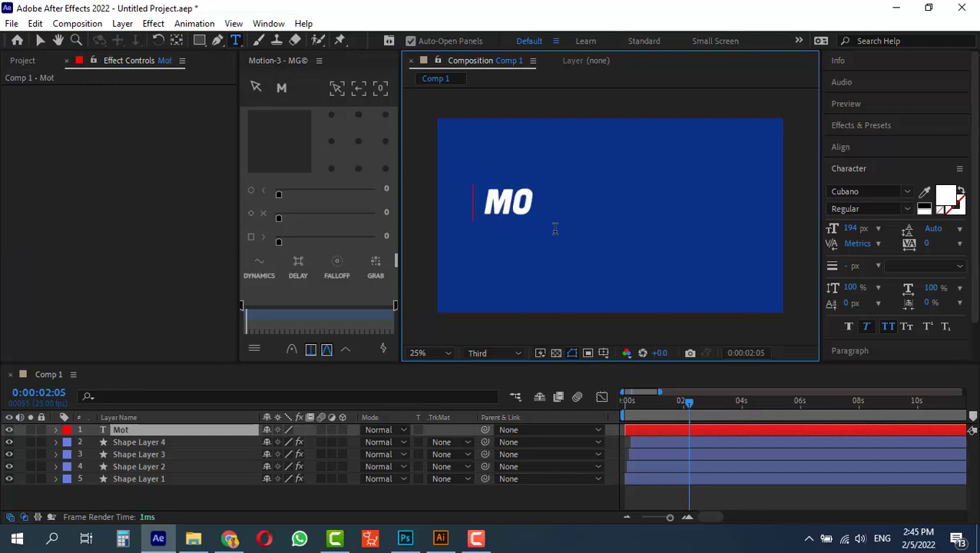
type("TION GRAP")
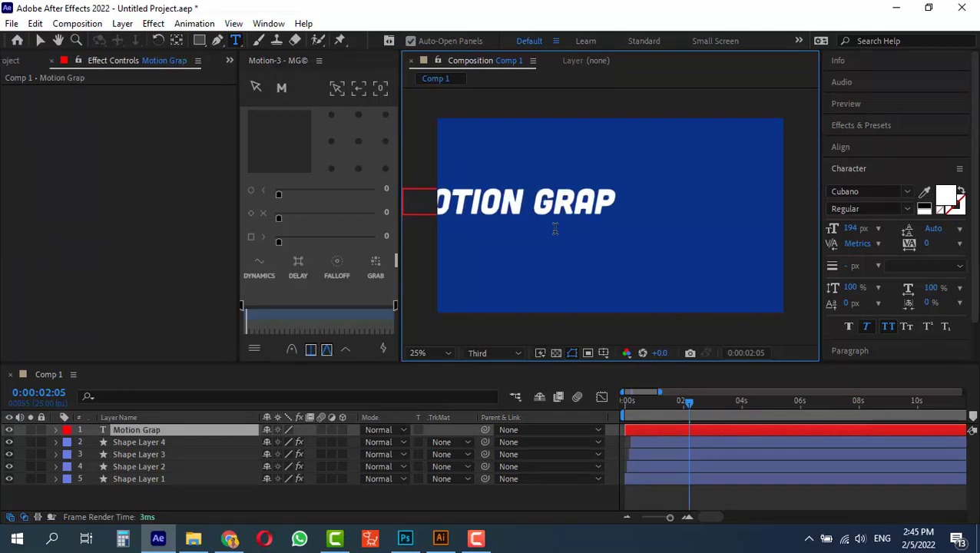
type("HICS")
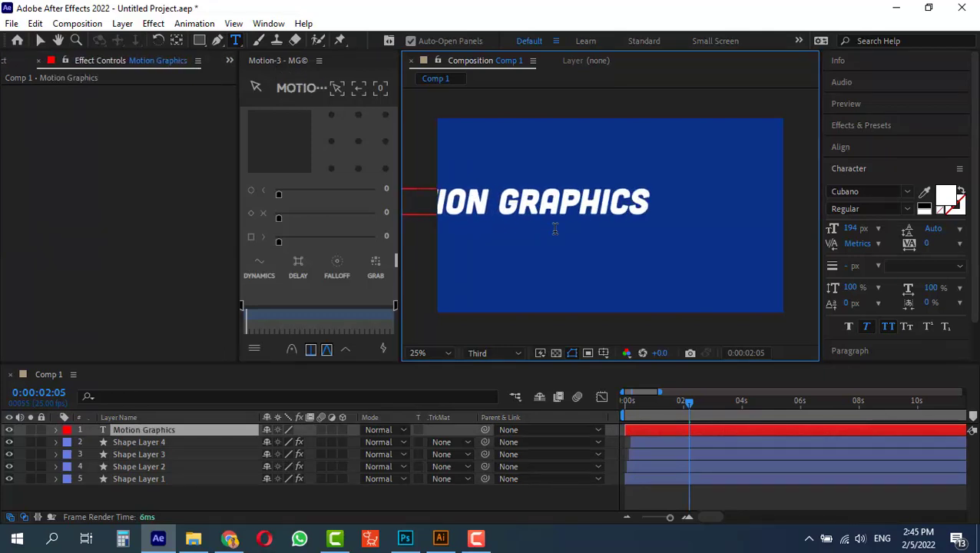
left_click(39, 40)
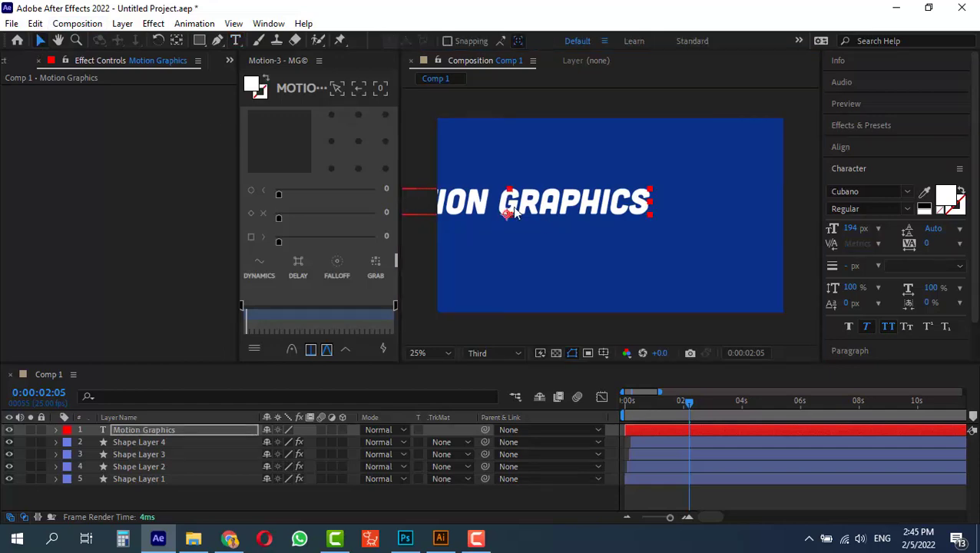
Step: Center the text layer's anchor point on its content and center the text in the composition
left_click(384, 141)
right_click(561, 209)
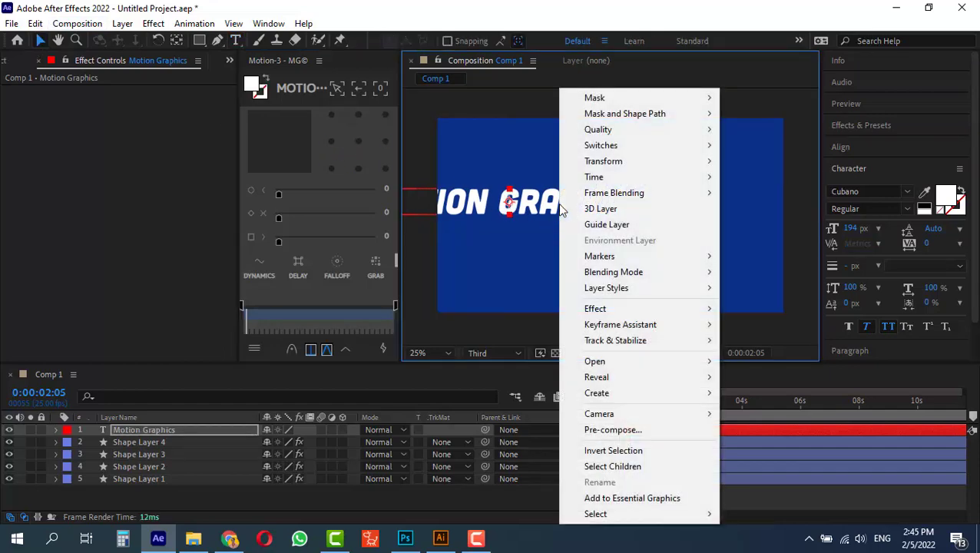
mouse_move(705, 171)
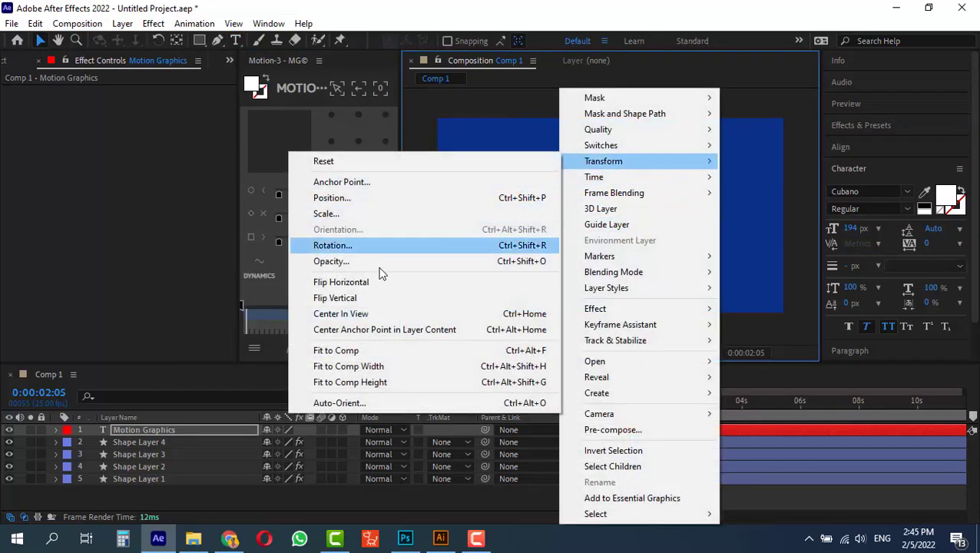
left_click(376, 314)
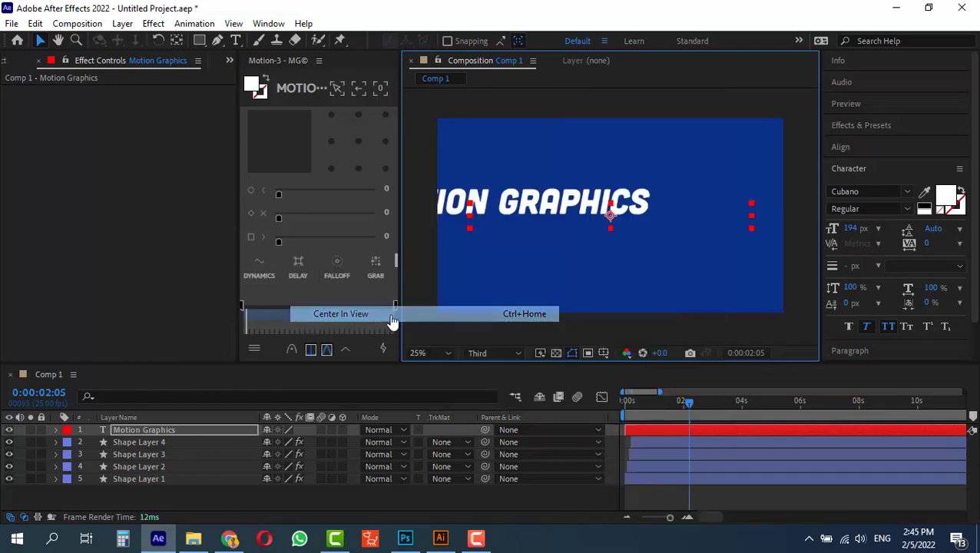
left_click(791, 222)
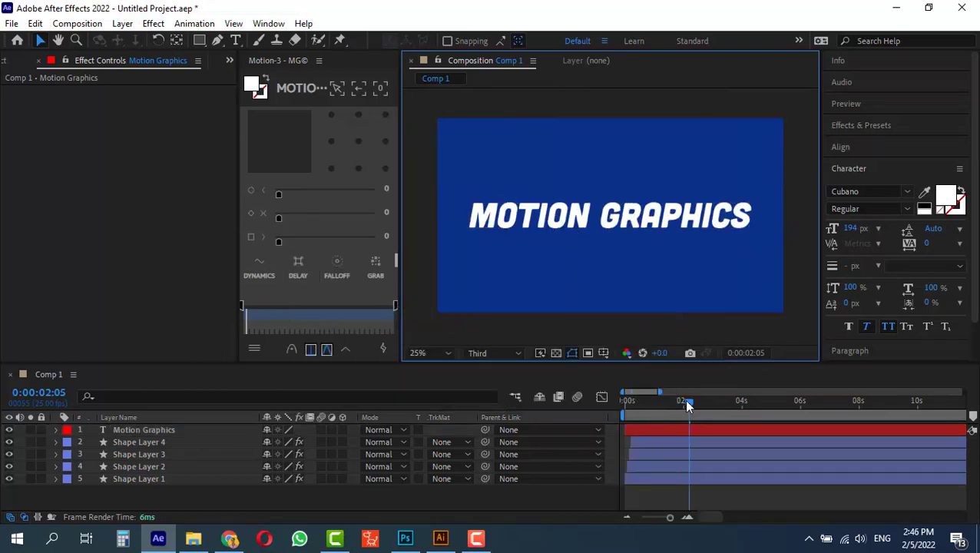
Step: At 0:00:02:04, draw a wide rectangle just below the text and fill it with white FFFFFF
mouse_move(682, 399)
left_mouse_down()
mouse_move(664, 400)
mouse_move(688, 405)
left_mouse_up()
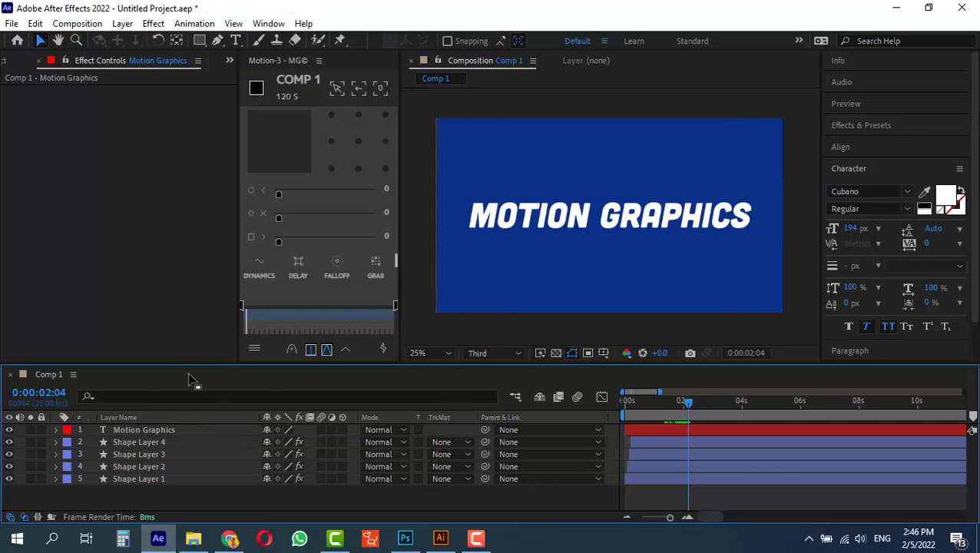
left_click(201, 40)
left_click_drag(203, 42, 203, 42)
left_click(246, 37)
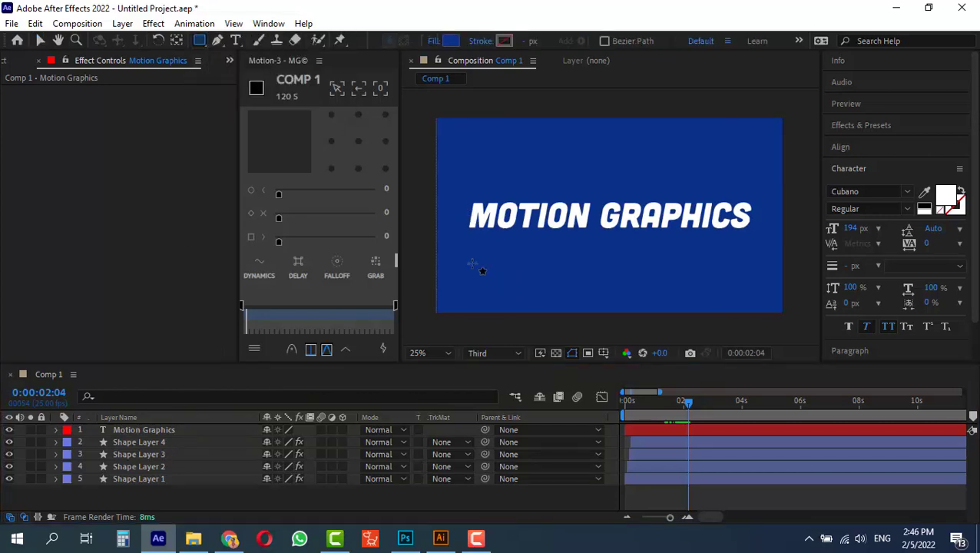
left_click_drag(456, 255, 776, 285)
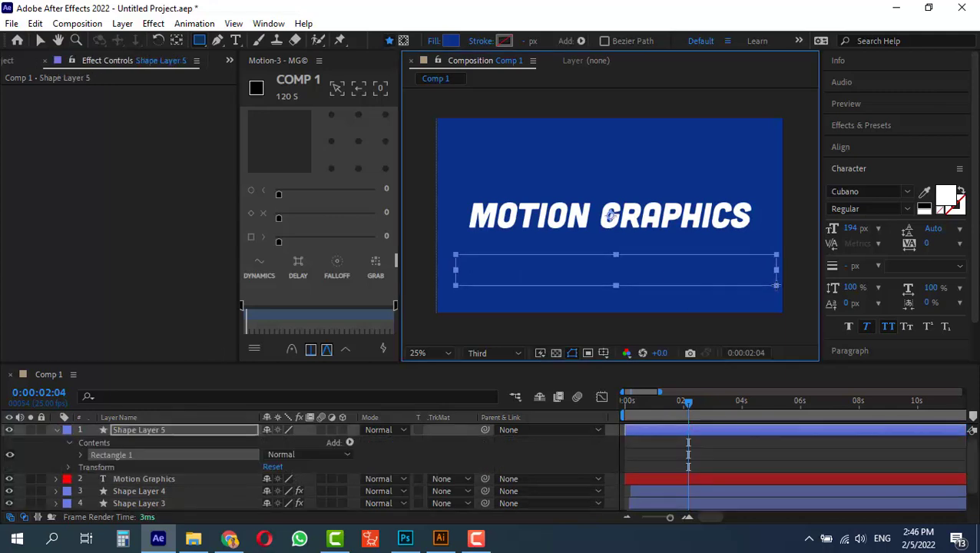
left_click(452, 41)
left_click_drag(115, 307, 80, 222)
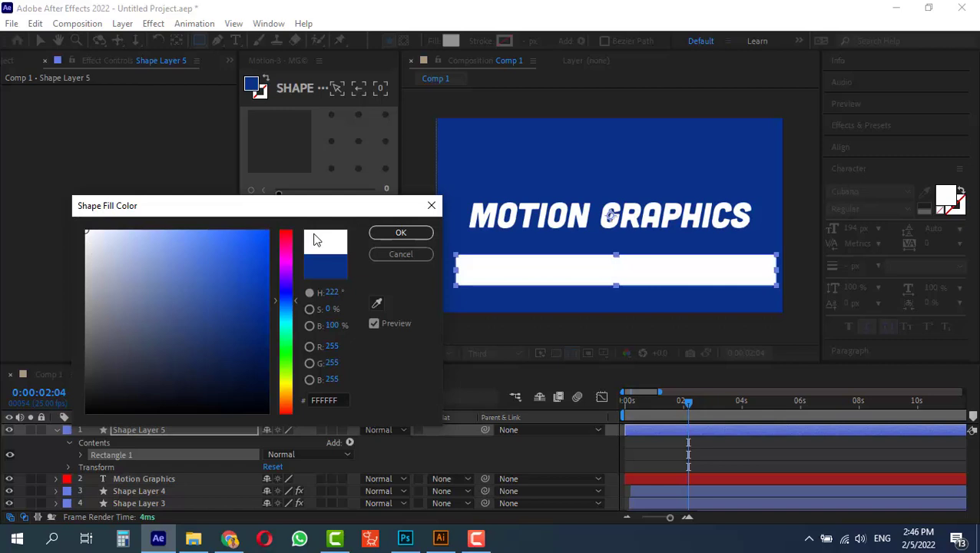
left_click(400, 232)
left_click(57, 429)
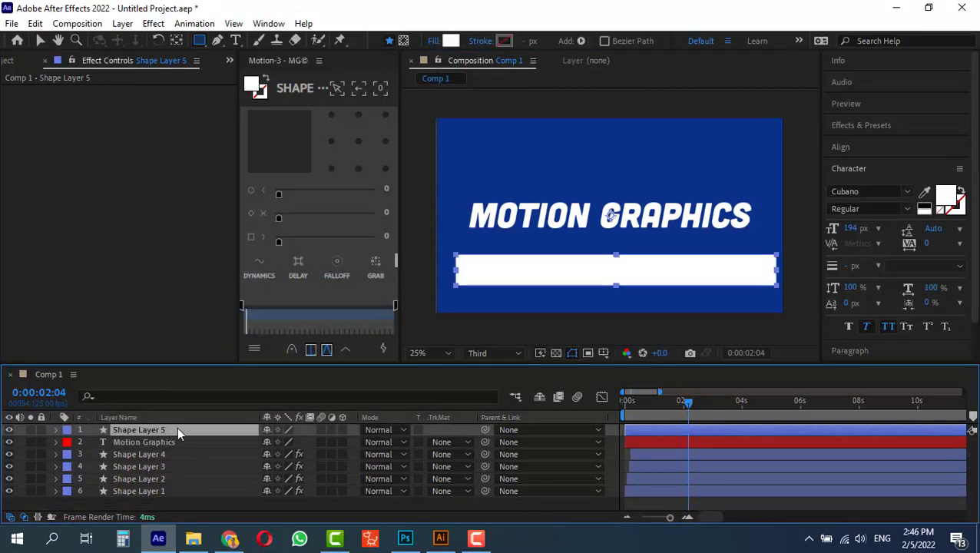
left_click(41, 39)
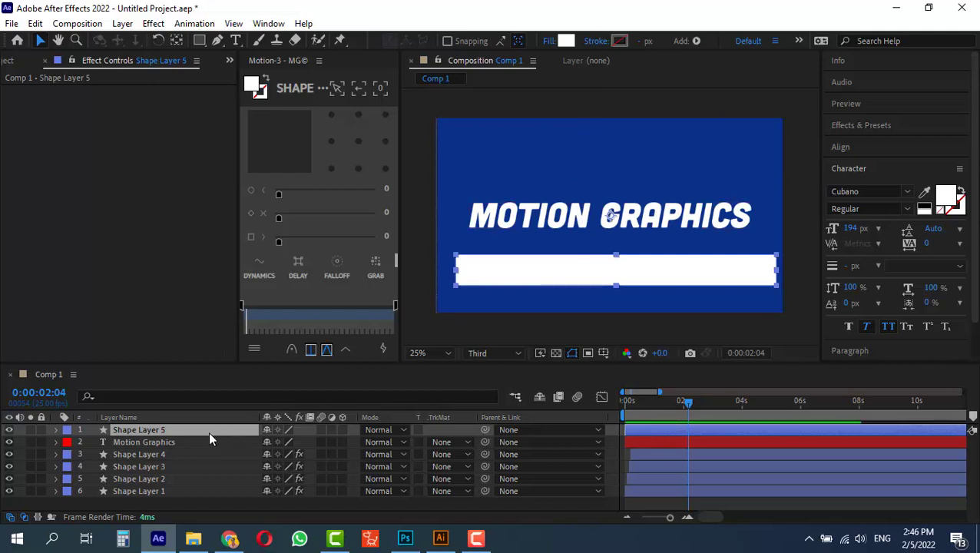
Step: Set a Position keyframe on the white rectangle layer at 0:00:02:04
key("p")
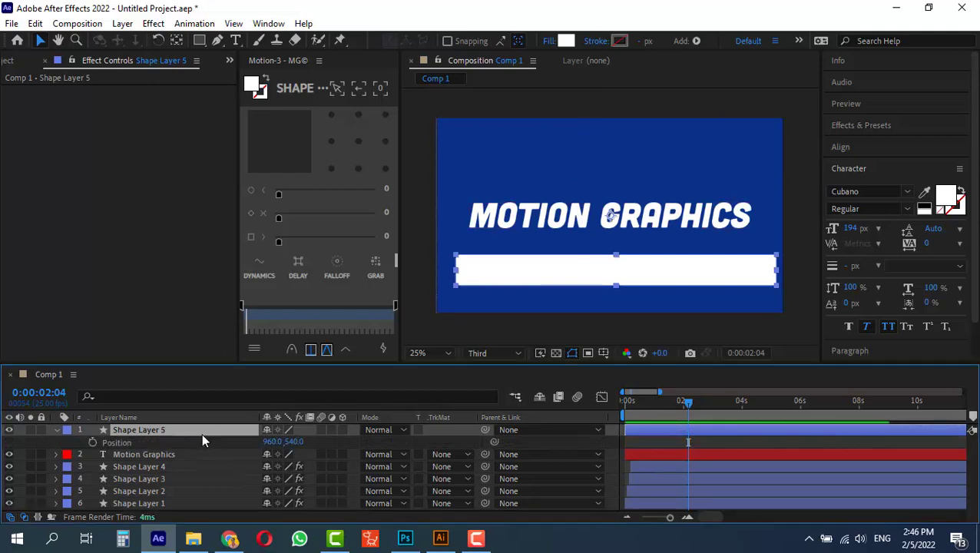
left_click(93, 443)
left_click_drag(686, 404, 687, 405)
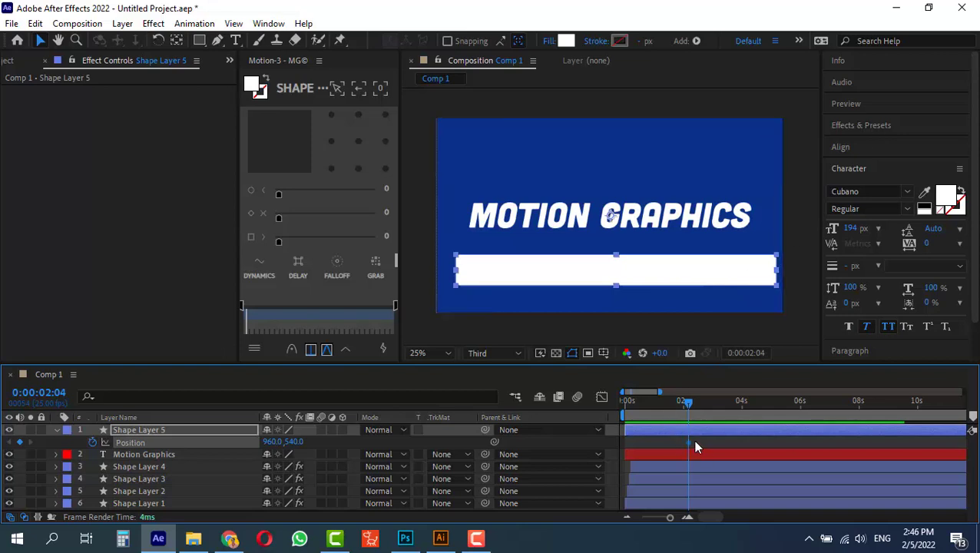
Step: Add a Position keyframe at 0:00:03:09 that moves the white rectangle up past the text, and check the motion
key("space")
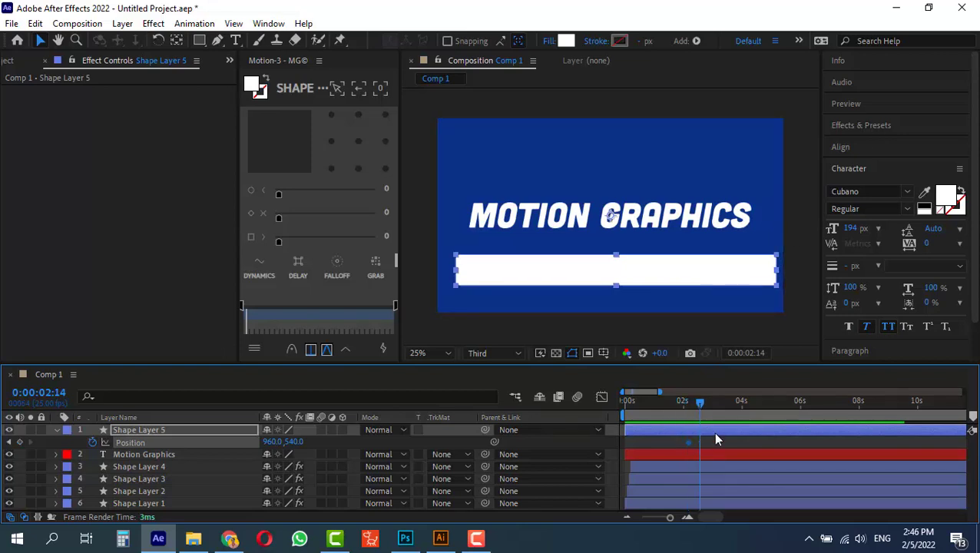
key("space")
key("space")
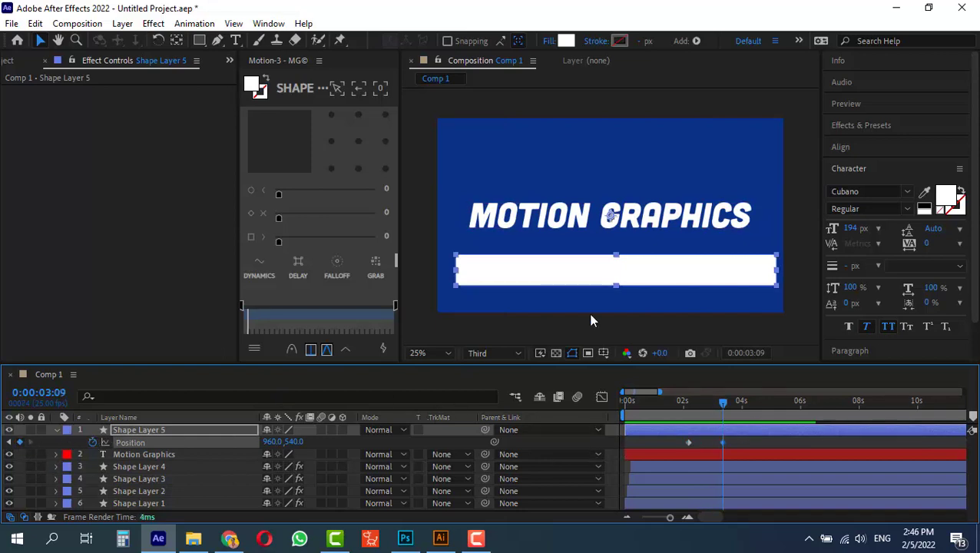
left_click_drag(294, 443, 234, 442)
mouse_move(726, 407)
left_mouse_down()
mouse_move(687, 408)
mouse_move(713, 412)
left_mouse_up()
Step: Apply Easy Ease to both Position keyframes of the rectangle and return to 0:00:02:04
left_click_drag(739, 446, 653, 452)
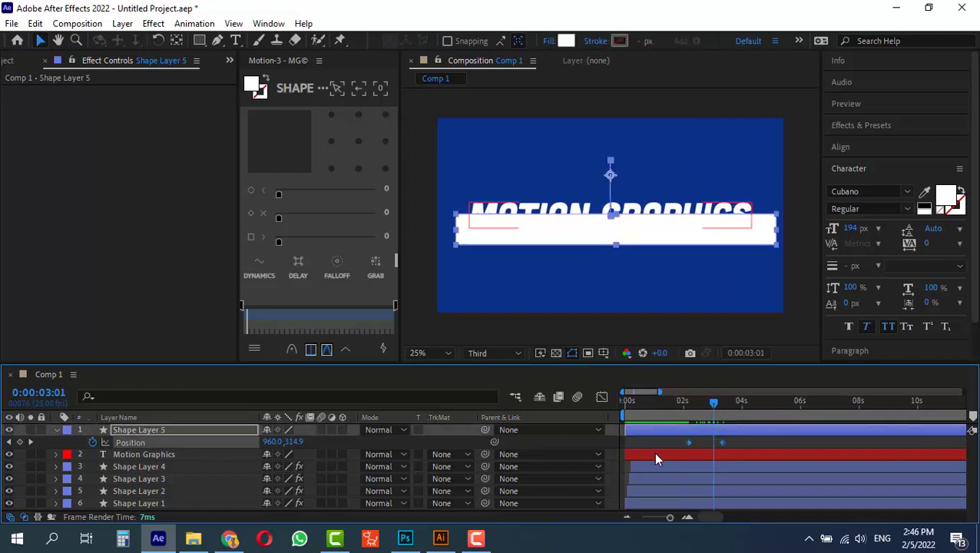
left_click(685, 401)
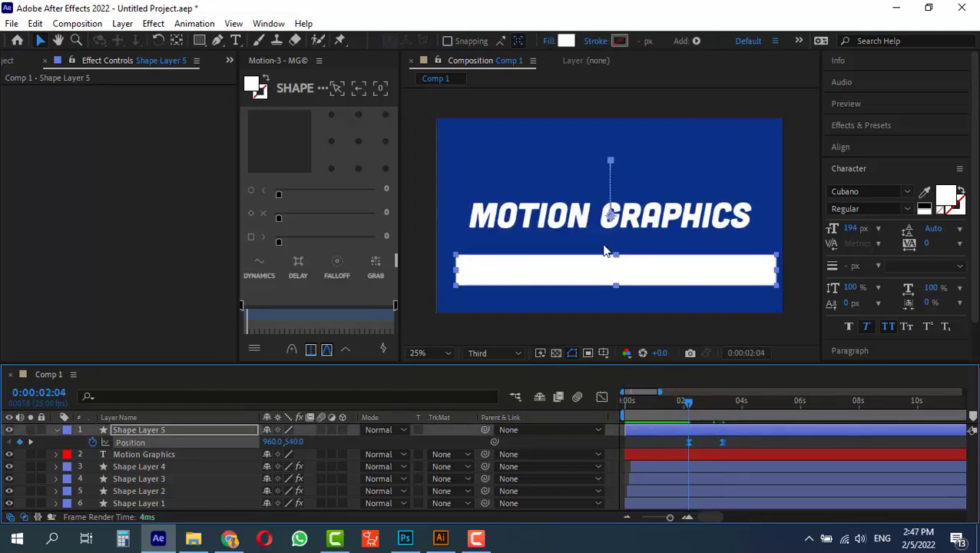
Step: Copy the Turbulent Displace effect from Shape Layer 4 to the white rectangle on Shape Layer 5 and check the distortion
left_click(139, 466)
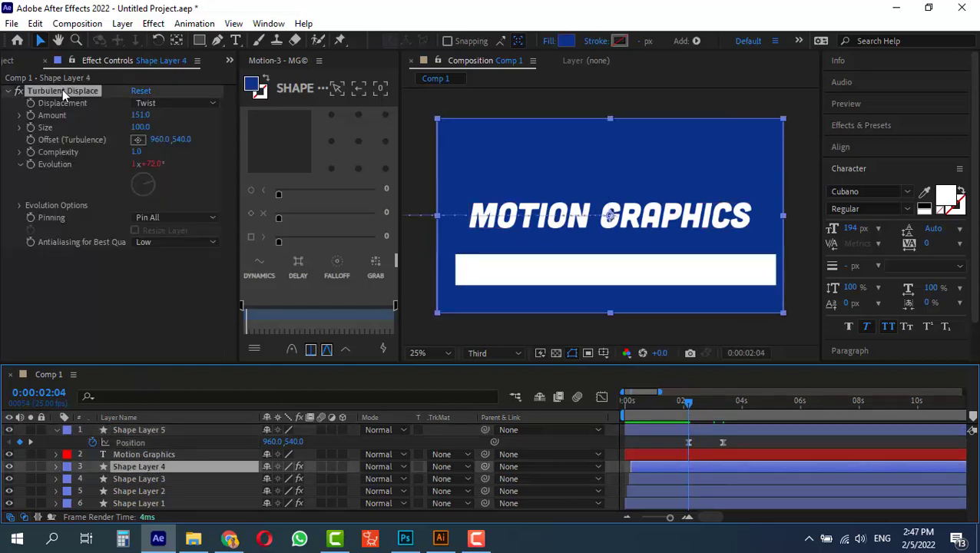
left_click(62, 90)
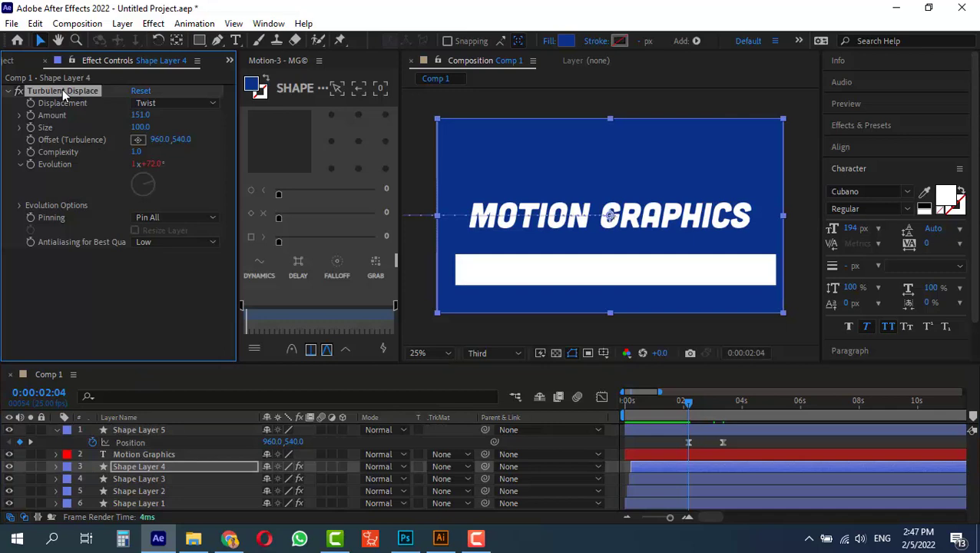
left_click(139, 428)
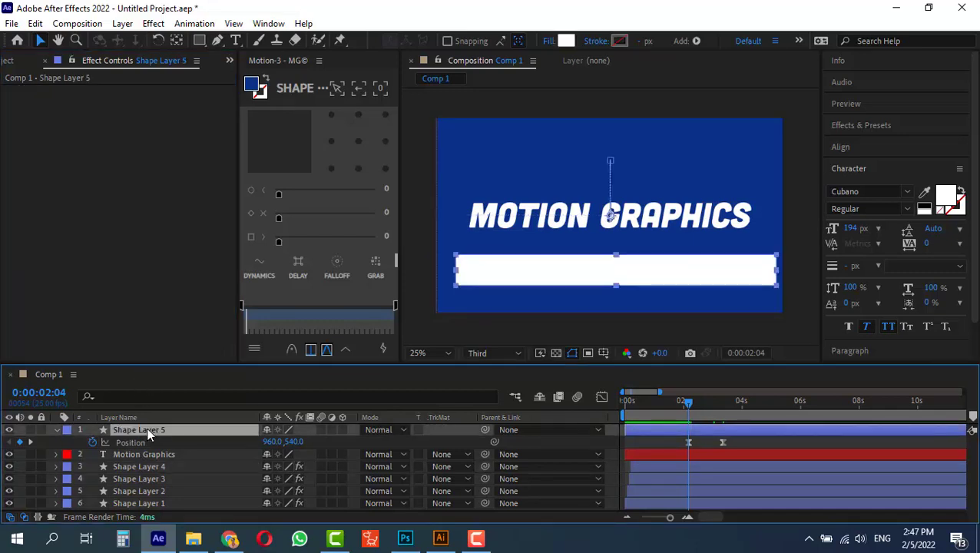
key("ctrl+v")
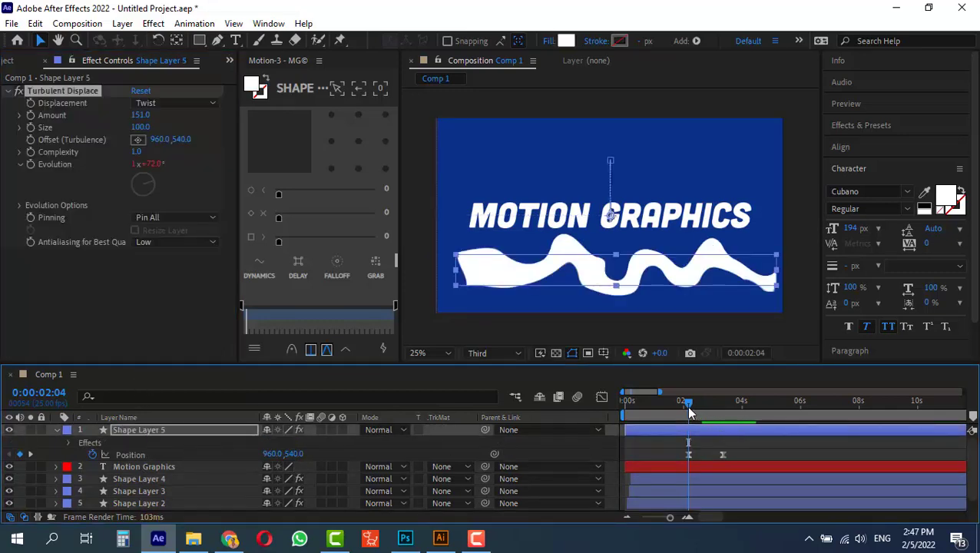
mouse_move(688, 407)
left_mouse_down()
mouse_move(728, 406)
mouse_move(692, 405)
left_mouse_up()
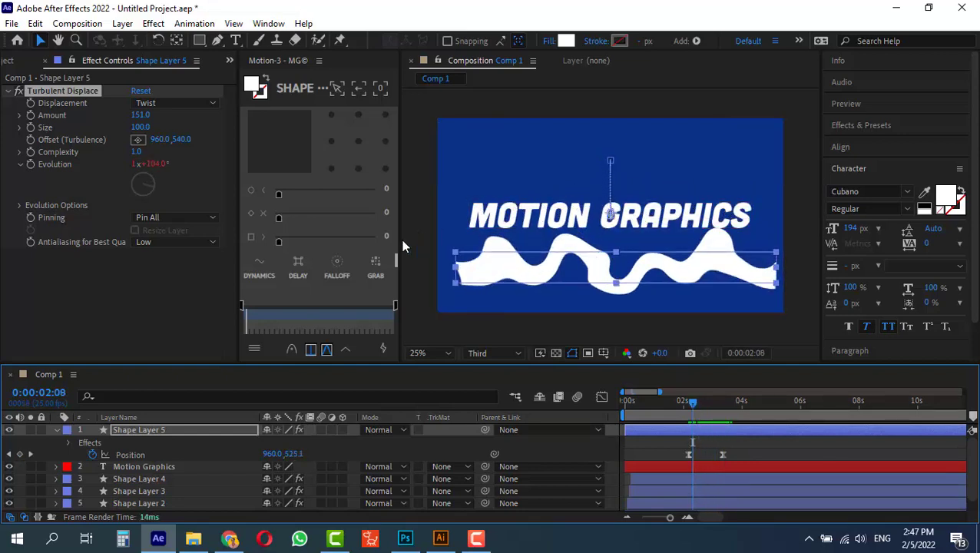
Step: Set the Motion Graphics text layer's track matte to Alpha Matte "Shape Layer 5" and check the reveal up to 0:00:03:05
left_click(141, 462)
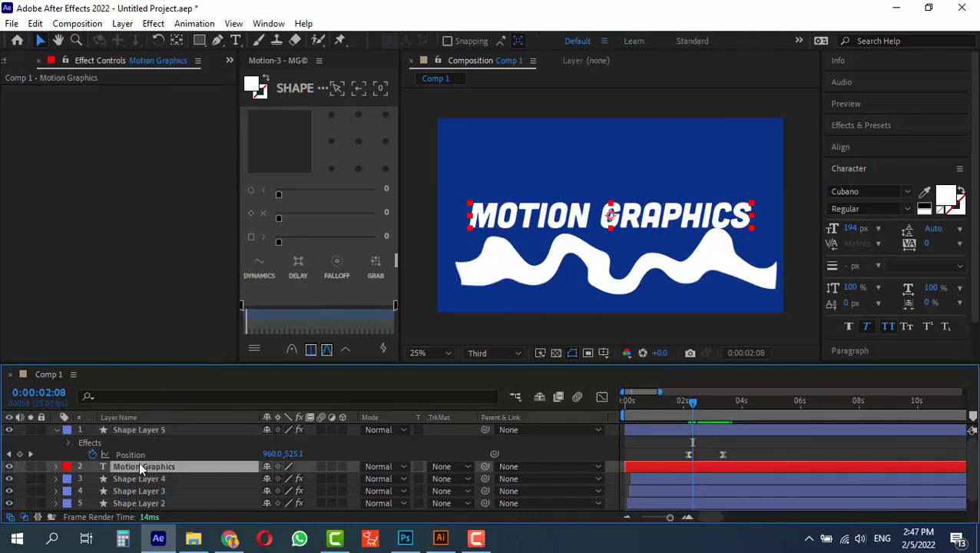
left_click(452, 465)
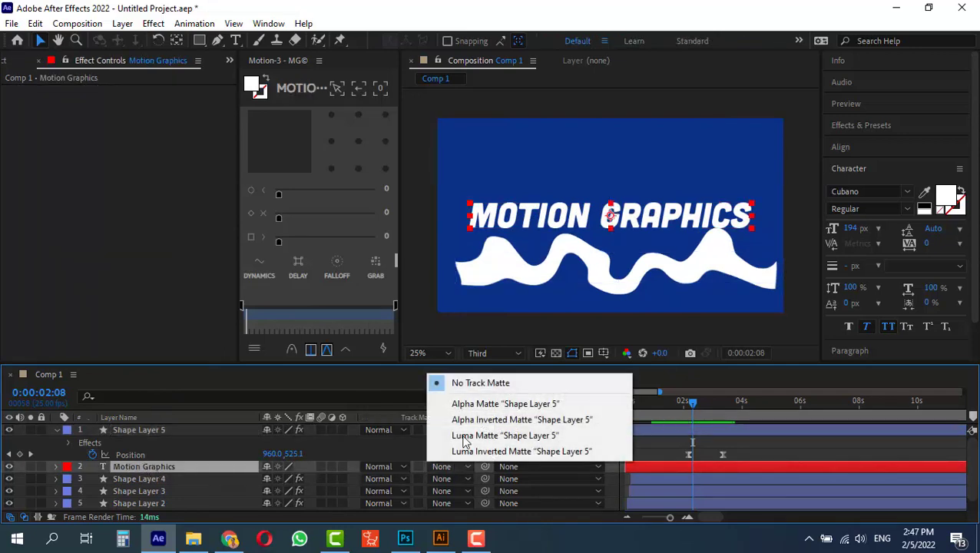
left_click(469, 404)
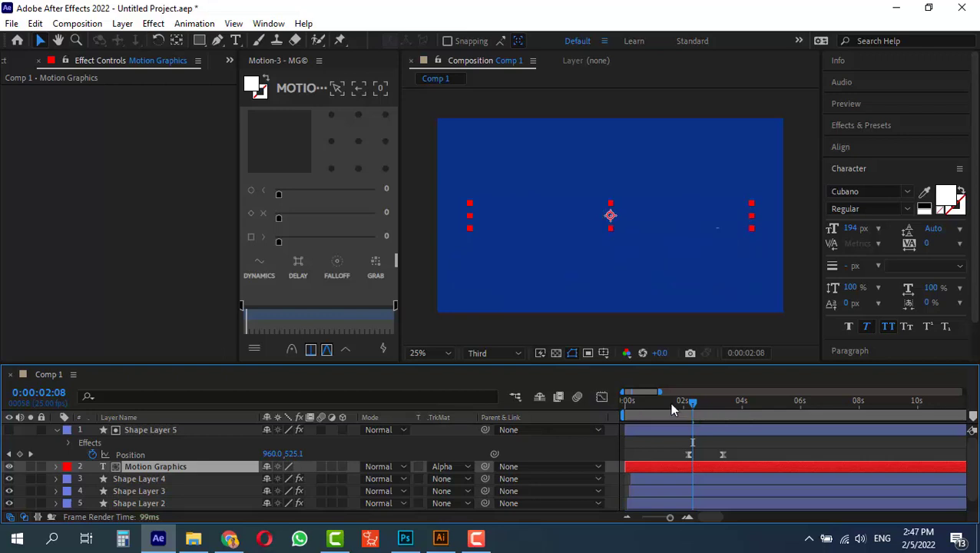
left_click_drag(672, 408, 722, 418)
Step: Change the MOTION GRAPHICS text fill to magenta CB16B8
left_click(946, 198)
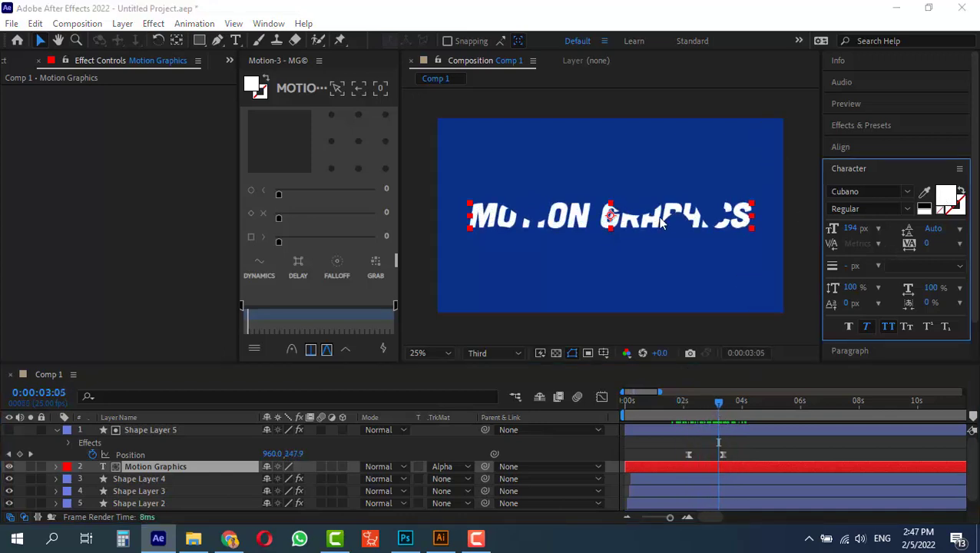
left_click_drag(282, 313, 277, 345)
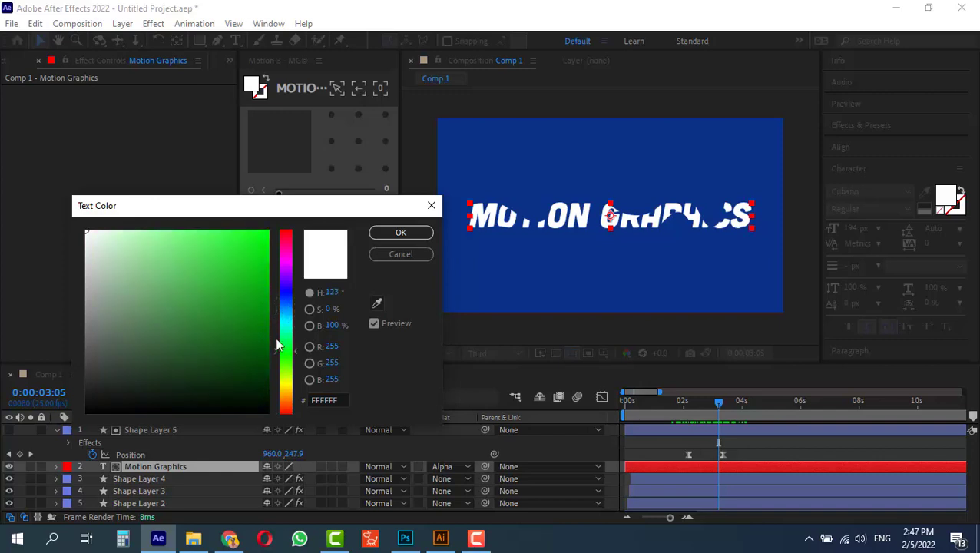
left_click(247, 275)
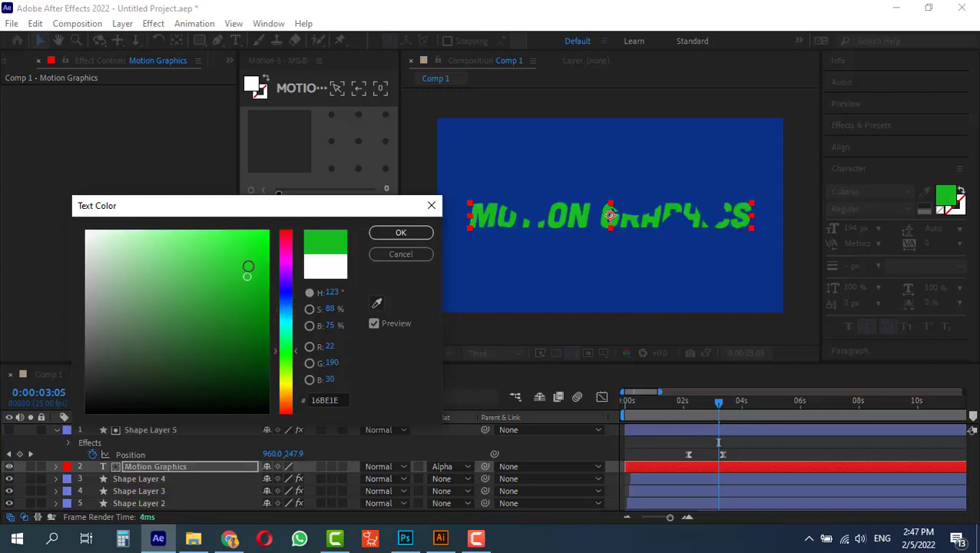
left_click(248, 263)
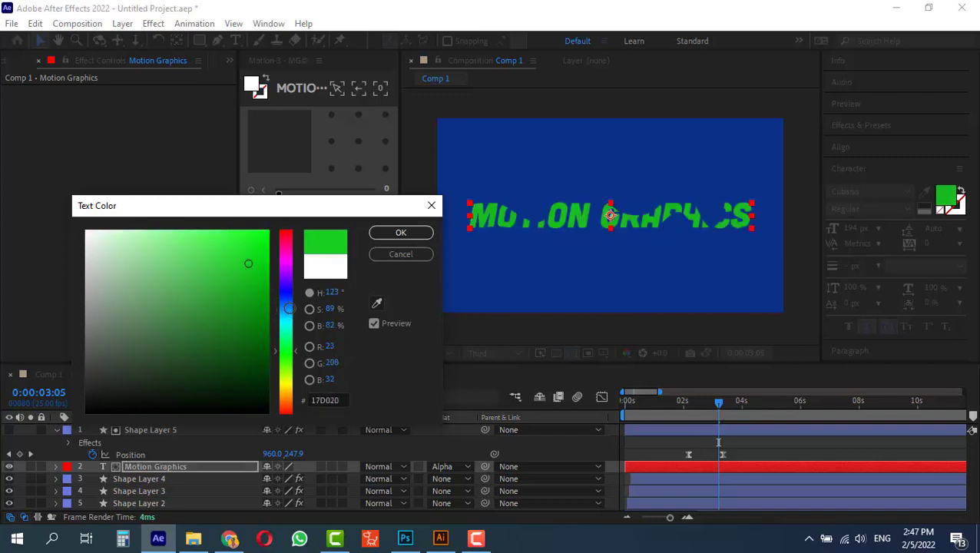
left_click(286, 261)
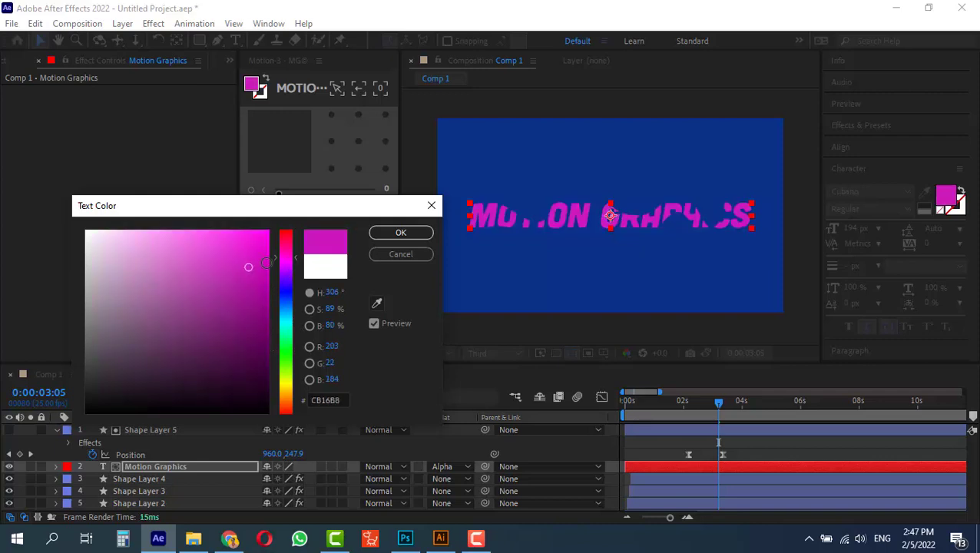
left_click(401, 233)
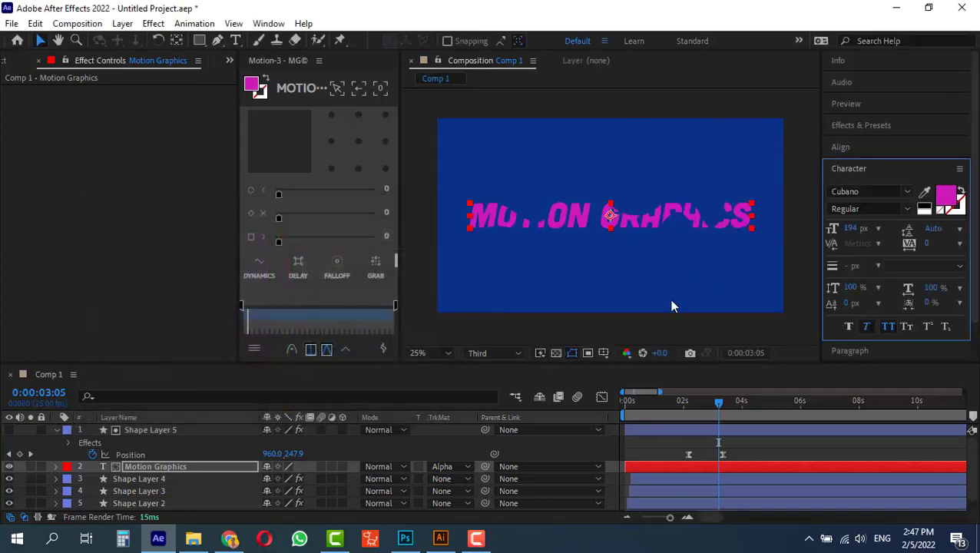
Step: Duplicate the Shape Layer 5 matte together with the Motion Graphics text layer and shift both copies slightly later in time
left_click(56, 431)
left_click(141, 431, "shift")
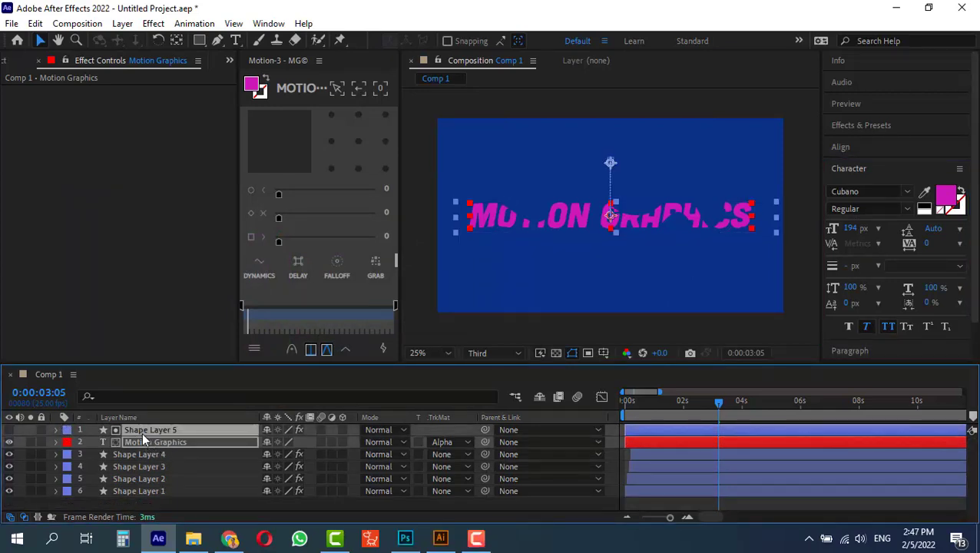
key("ctrl+d")
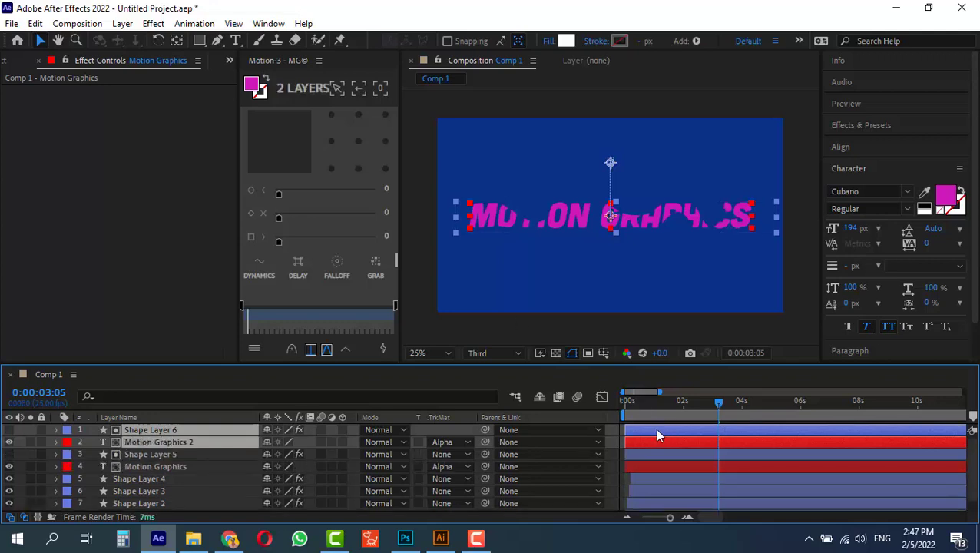
left_click_drag(662, 433, 668, 433)
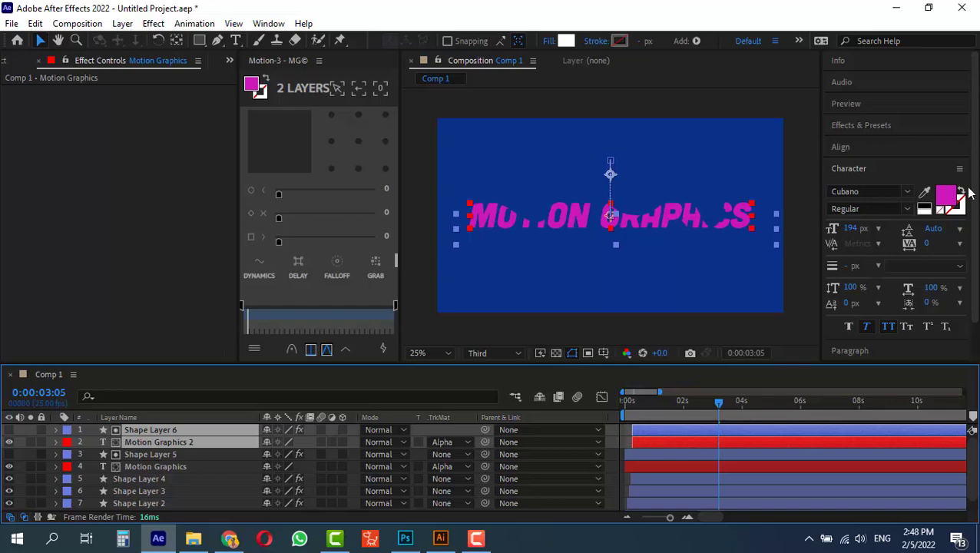
Step: Change the fill of the duplicated text, Motion Graphics 2, to green 1BCB16
left_click(945, 196)
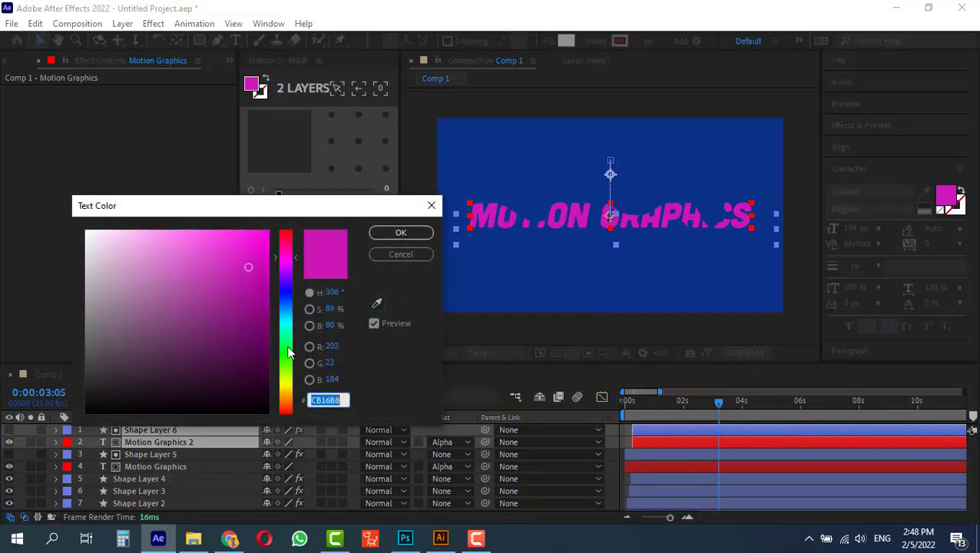
left_click(289, 352)
left_click(400, 233)
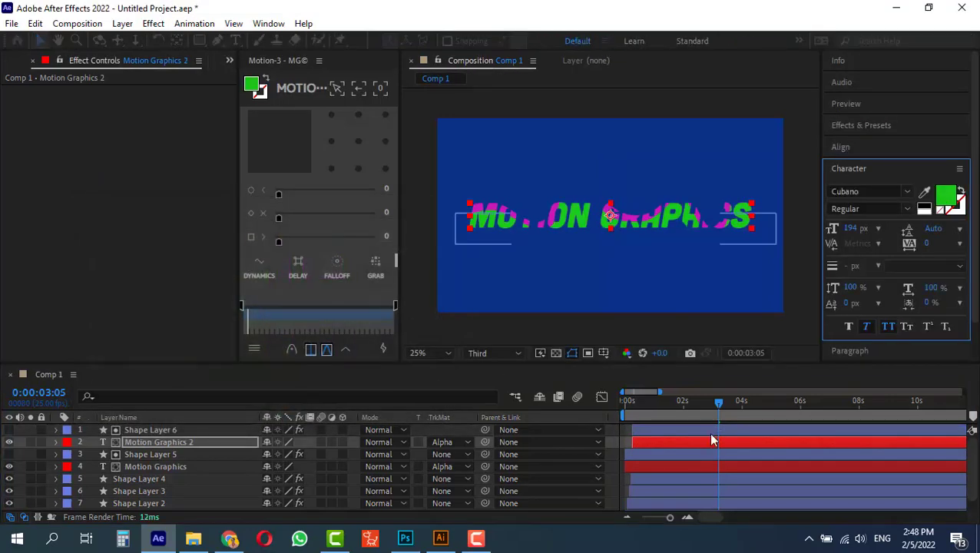
Step: Shift the Shape Layer 6 matte slightly later in time and duplicate it together with the Motion Graphics 2 text layer
left_click_drag(718, 402, 731, 421)
left_click(685, 424)
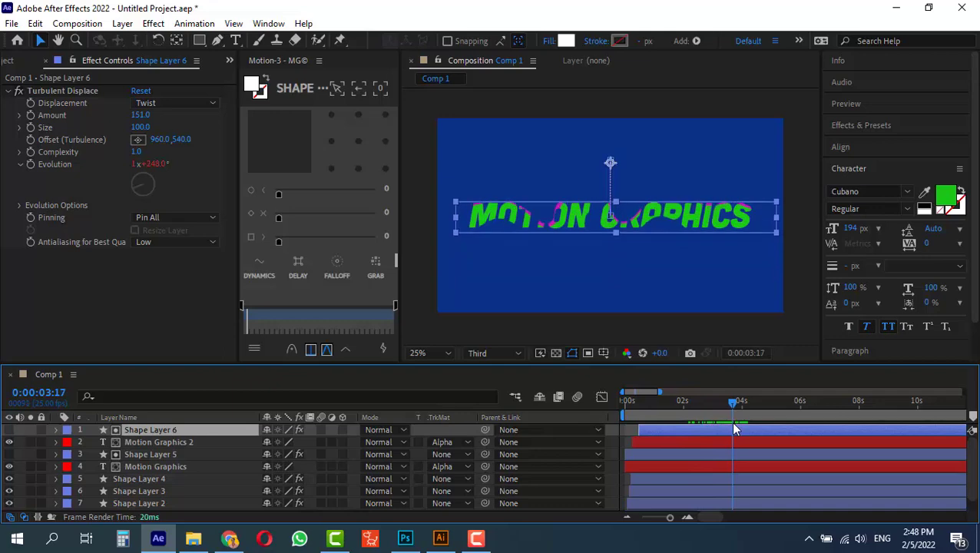
left_click(141, 443, "ctrl")
key("ctrl+d")
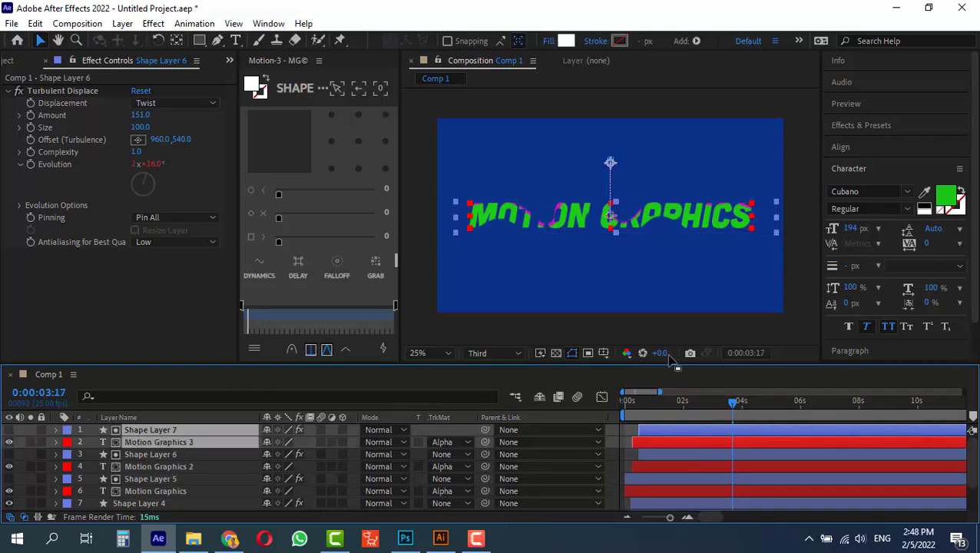
Step: Change the fill of the Motion Graphics 3 text to white FFFFFF
left_click(949, 197)
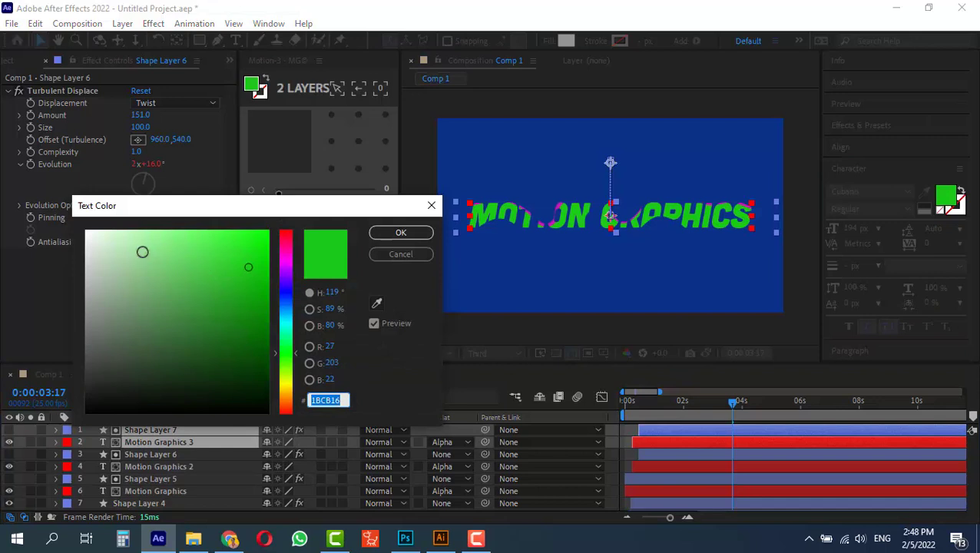
type("ffffff")
left_click(401, 232)
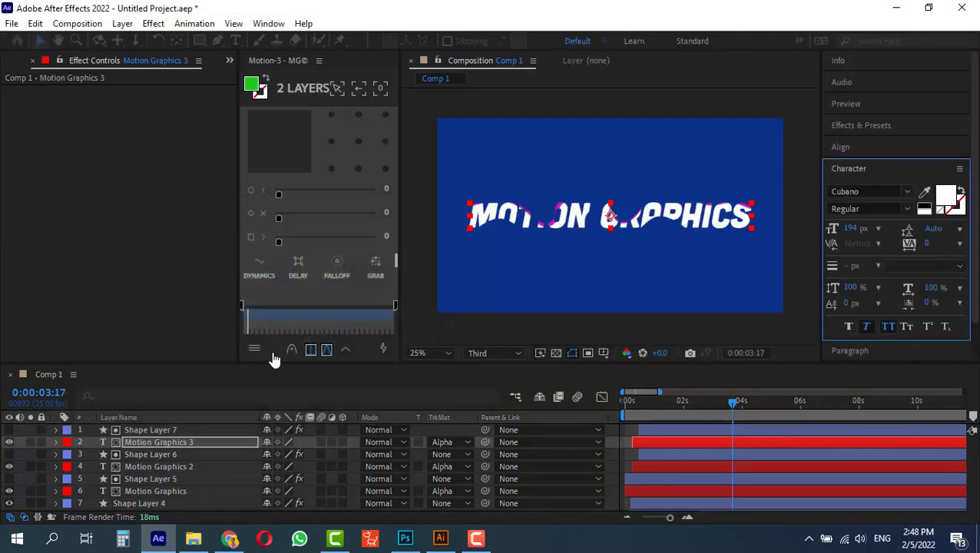
Step: Shift the Shape Layer 7 matte later so it starts at about one second, and preview the reveal from 0:00:00:20
left_click(117, 443)
left_click(177, 431)
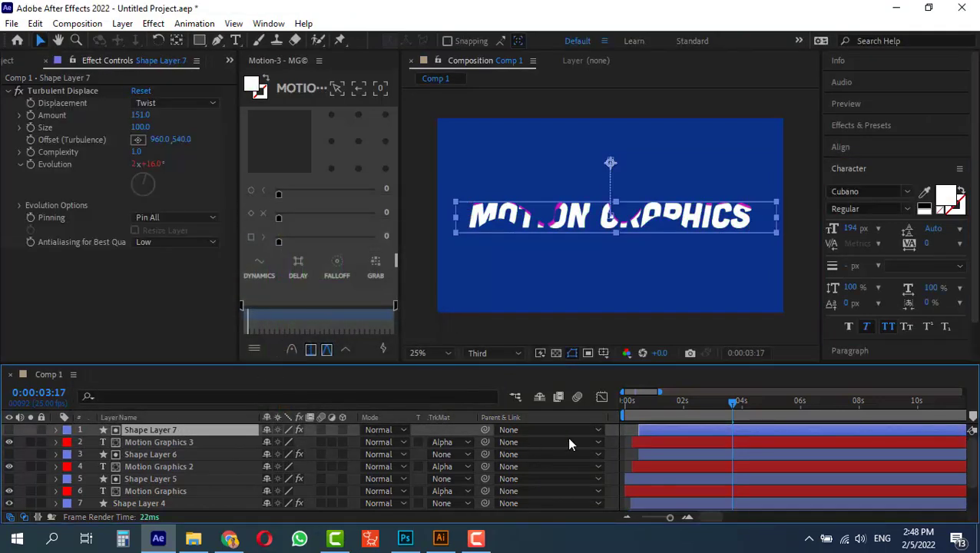
left_click_drag(682, 432, 702, 431)
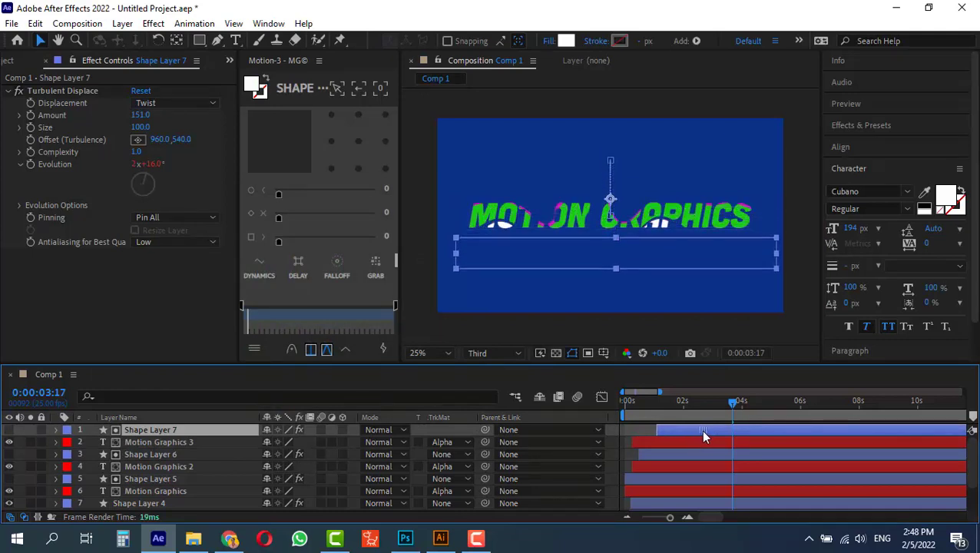
left_click(628, 401)
mouse_move(632, 407)
left_mouse_down()
mouse_move(773, 417)
mouse_move(646, 417)
left_mouse_up()
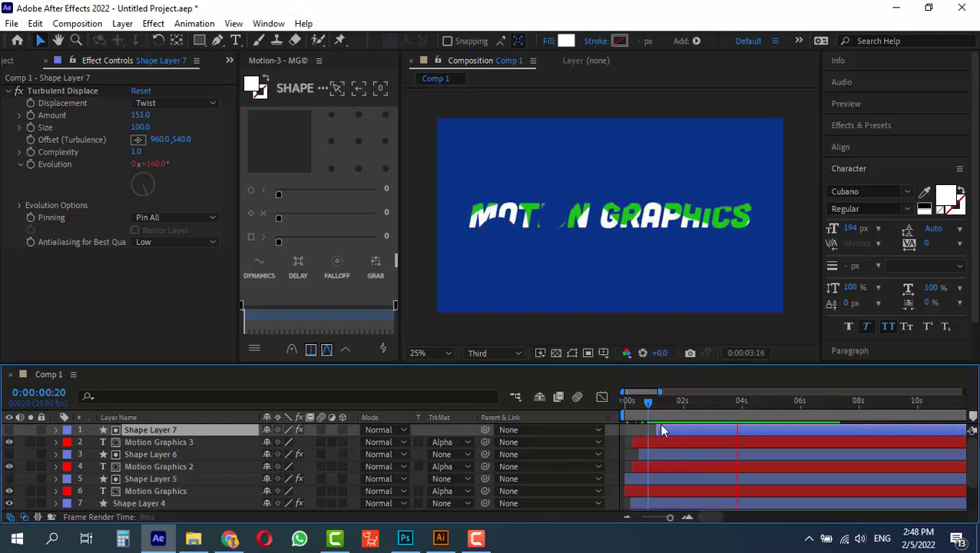
Step: Nudge the Shape Layer 6 and Shape Layer 7 mattes slightly later in time and preview the animation from the start
left_click_drag(743, 407, 716, 406)
left_click_drag(662, 454, 682, 427)
key("space")
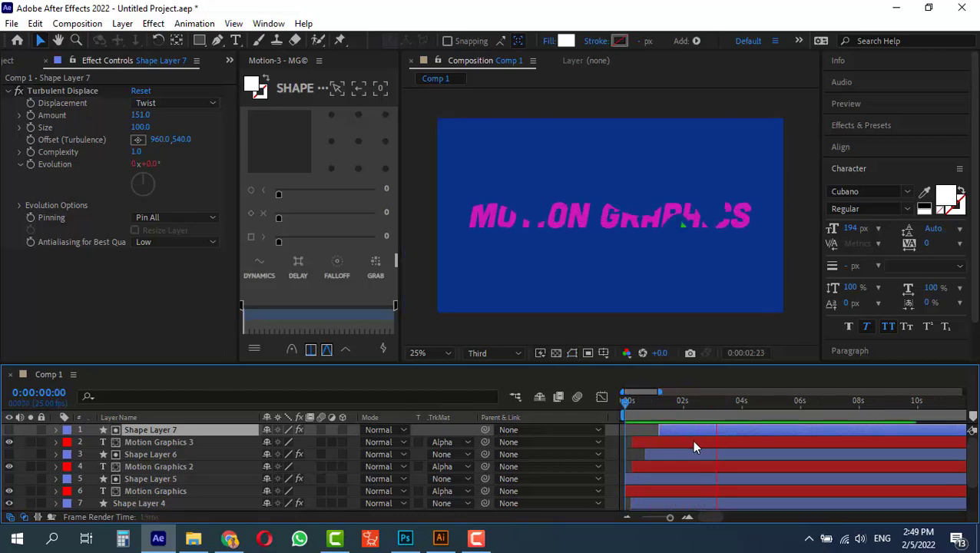
Step: At 0:00:04:15, set a Size keyframe on Rectangle Path 1 of Shape Layer 7 and show only the layer's keyframed properties
left_click(725, 400)
left_click_drag(722, 404, 757, 409)
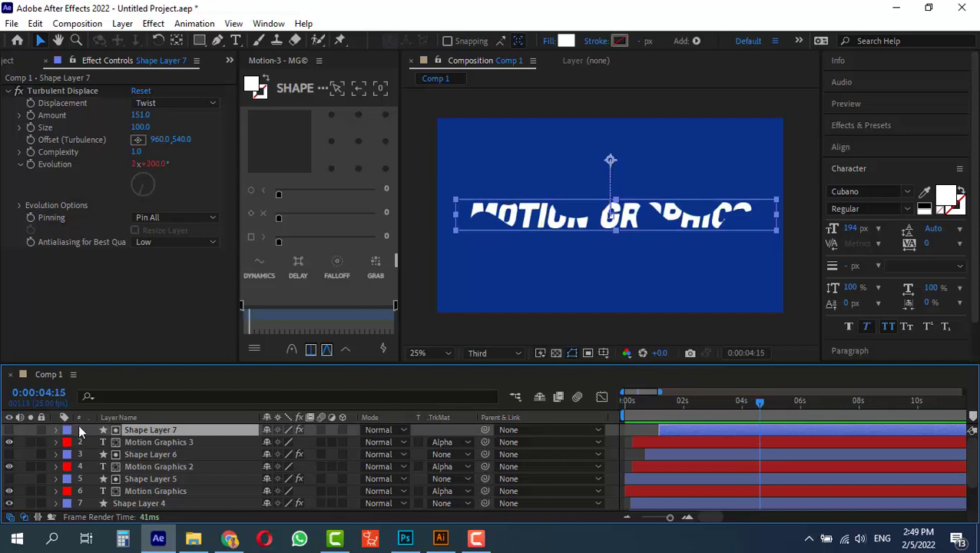
left_click(56, 430)
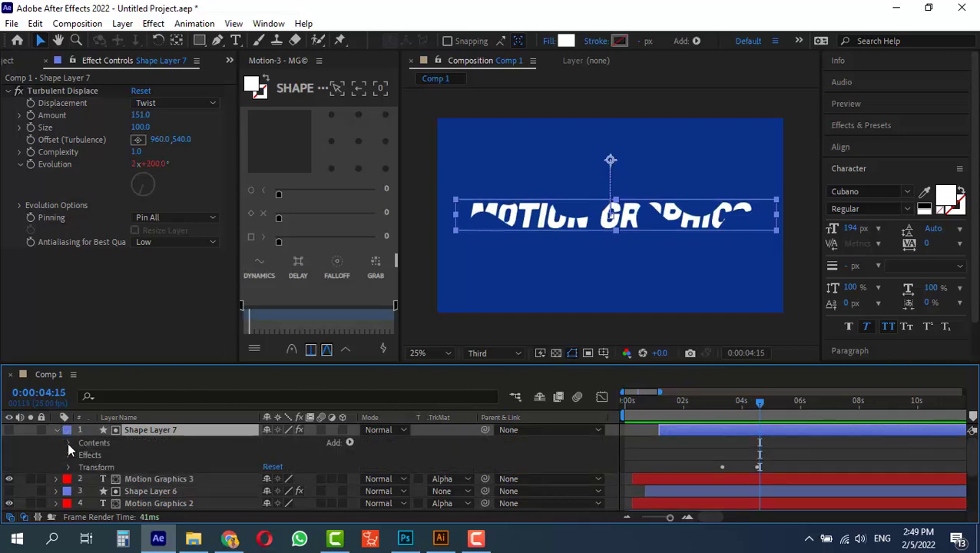
left_click(69, 444)
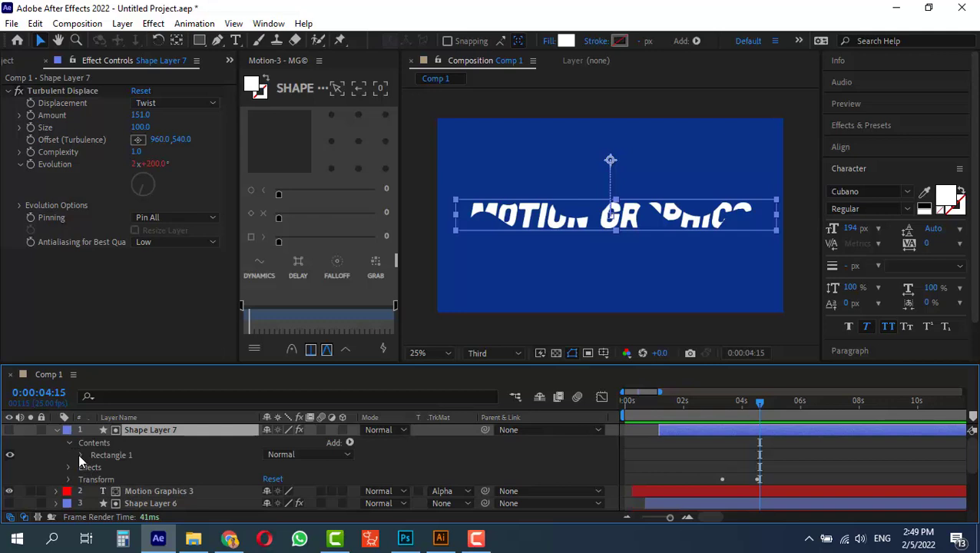
left_click(81, 456)
left_click(93, 466)
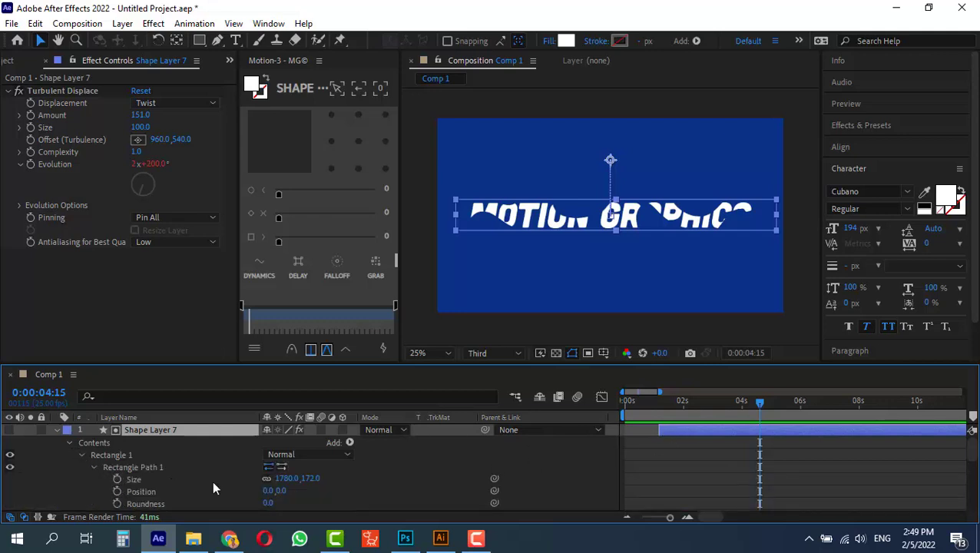
left_click(118, 480)
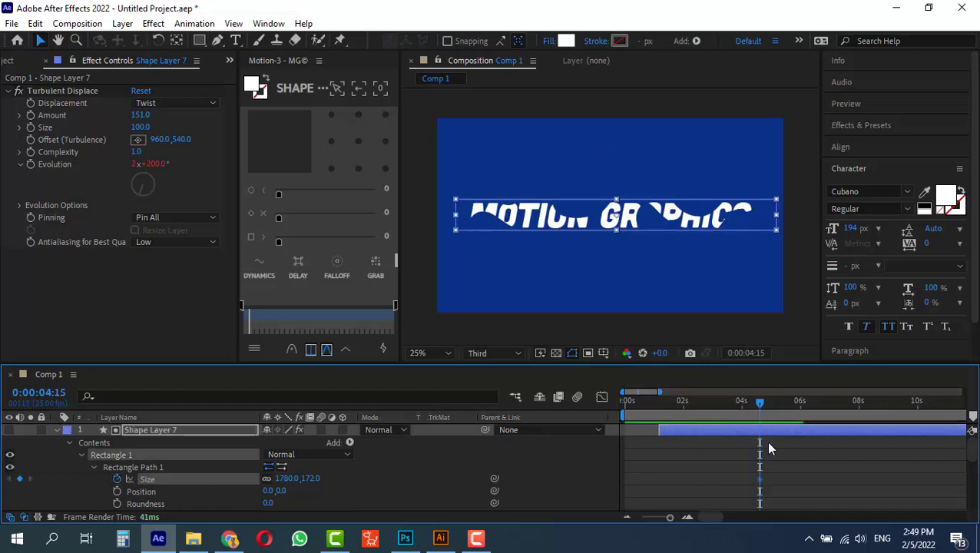
key("u")
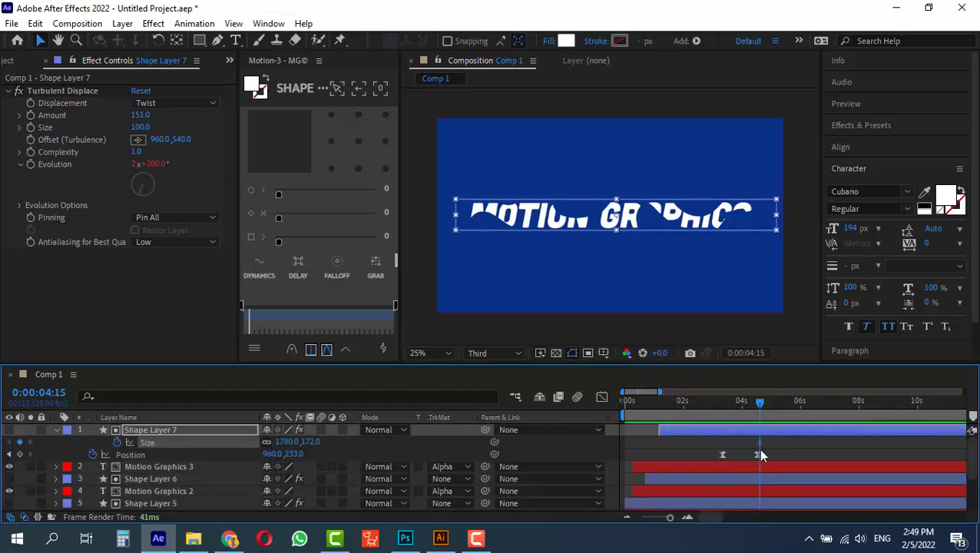
Step: Align Shape Layer 7's Size keyframe with its last Position keyframe and move the current time to 0:00:04:13
left_click(758, 444)
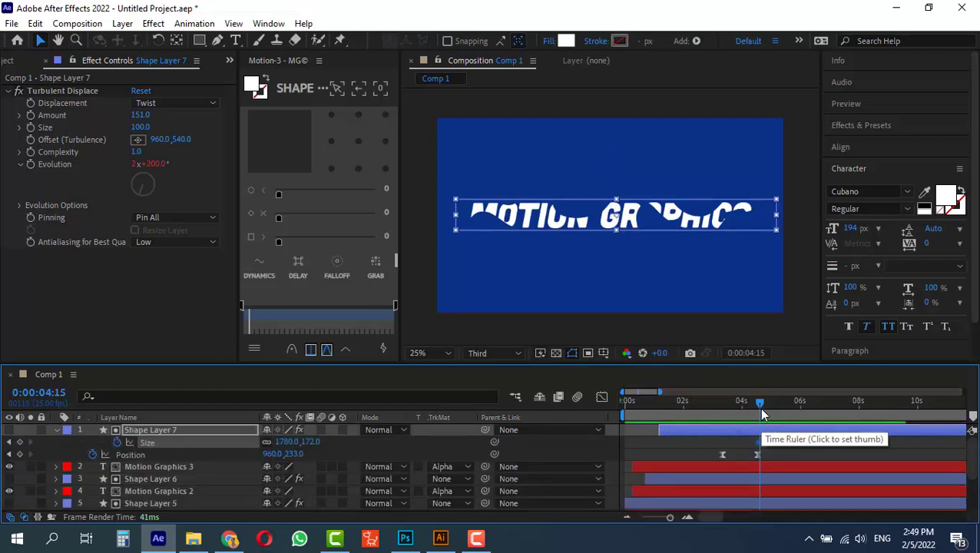
key("Page_Up")
key("Page_Up")
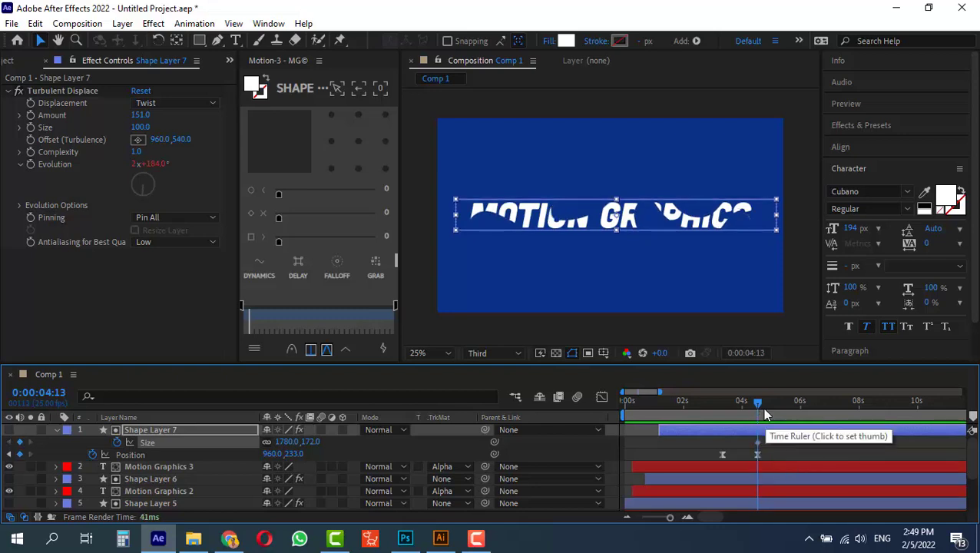
Step: At 0:00:05:08, set the rectangle Size of Shape Layer 7 to 1780 by 638
key("space")
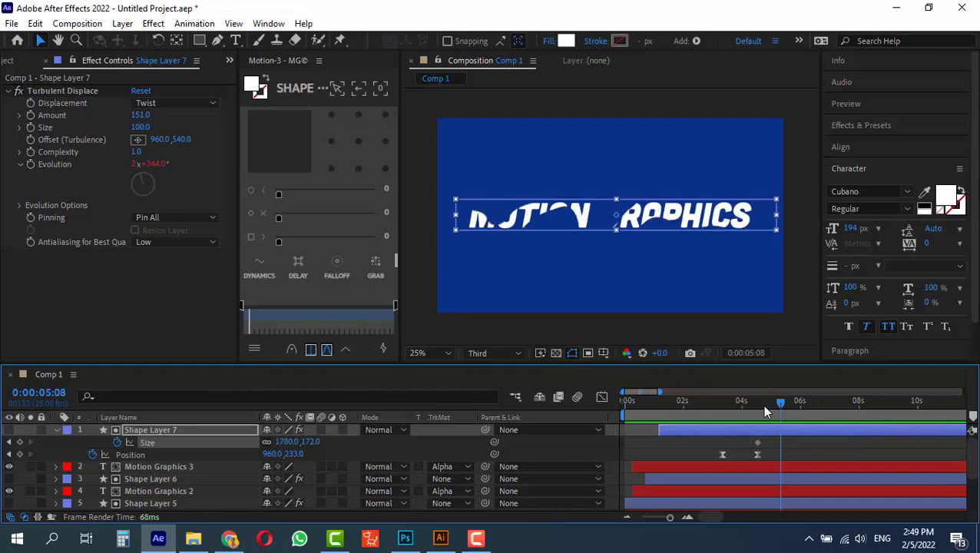
left_click(310, 443)
left_click_drag(309, 443, 647, 446)
Step: Apply Easy Ease to both Size keyframes of Shape Layer 7, preview the text reveal and collapse the layer's properties
left_click_drag(780, 401, 746, 444)
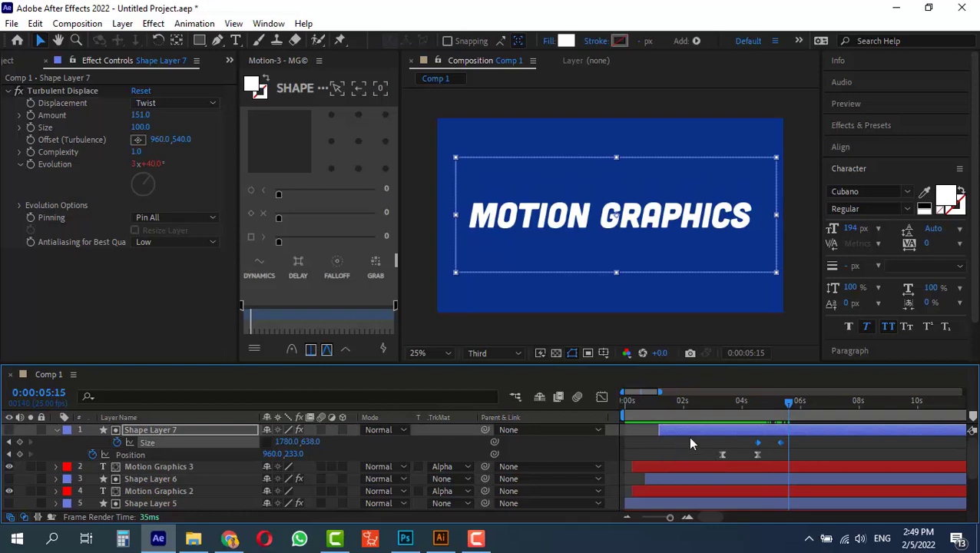
key("F9")
left_click_drag(763, 409, 703, 421)
key("space")
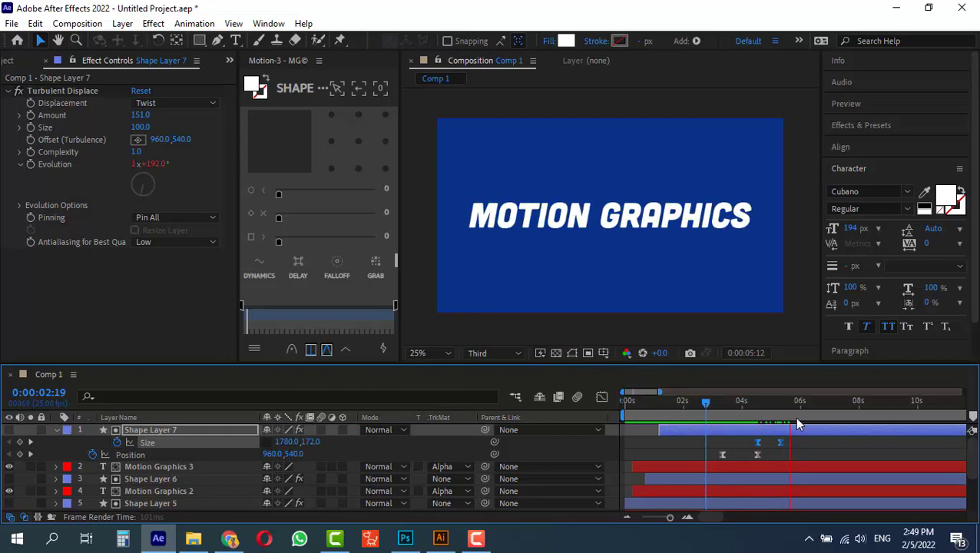
mouse_move(791, 407)
left_mouse_down()
mouse_move(722, 414)
mouse_move(784, 421)
left_mouse_up()
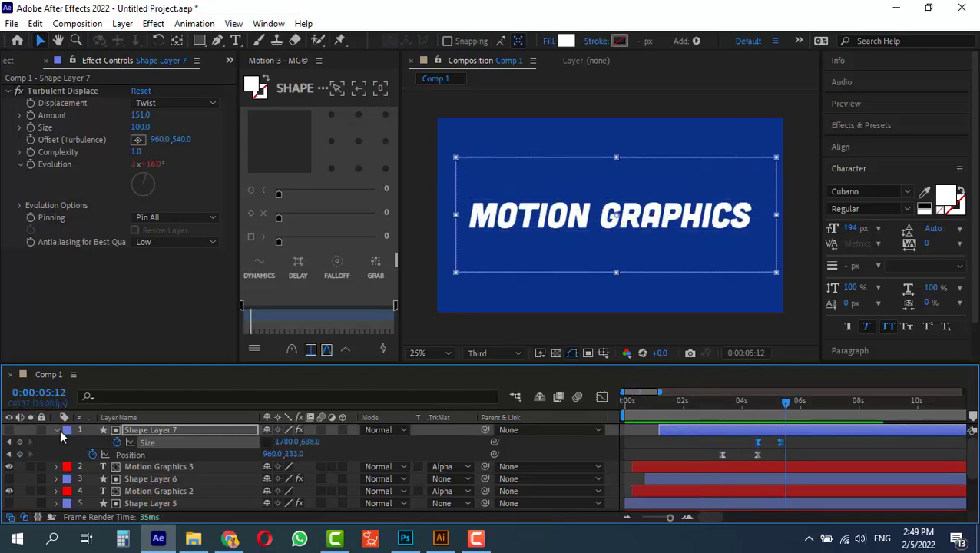
key("u")
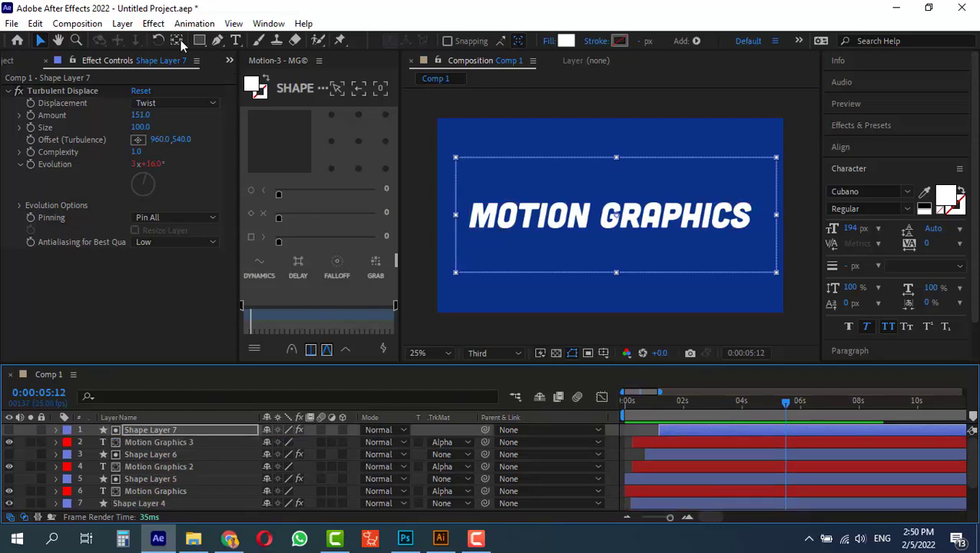
Step: Draw an ellipse around the MOTION GRAPHICS text on a new shape layer, with no fill and a solid yellow 44 px stroke
left_click(566, 123)
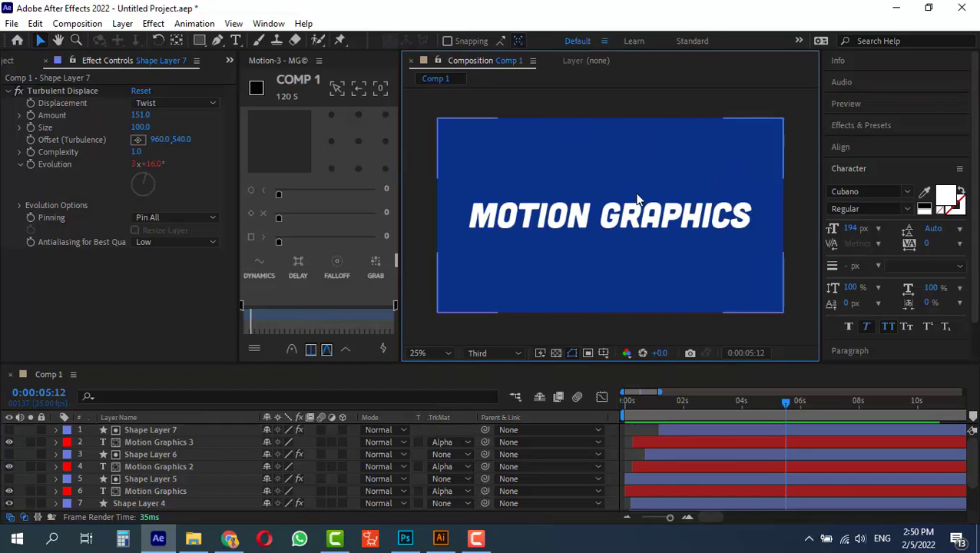
left_click(199, 40)
left_click(256, 76)
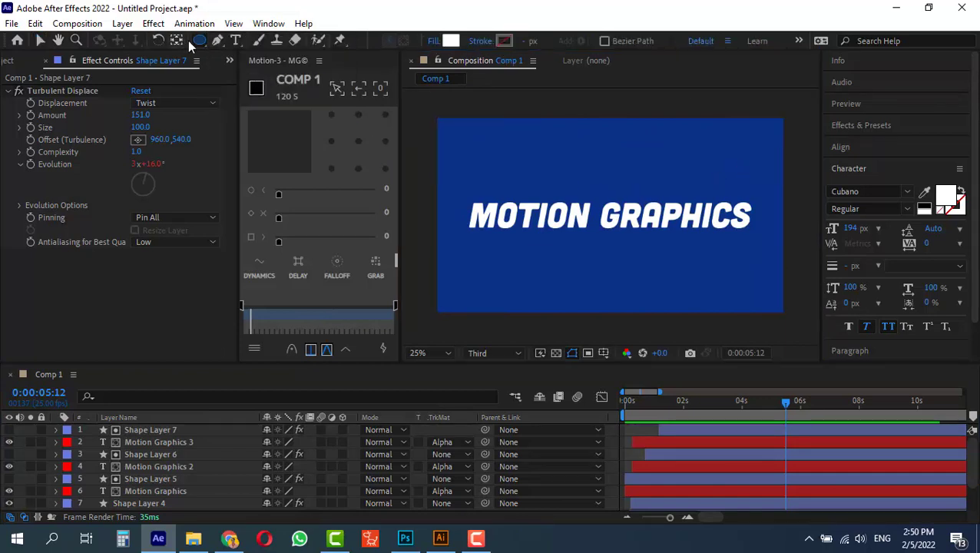
left_click(435, 41)
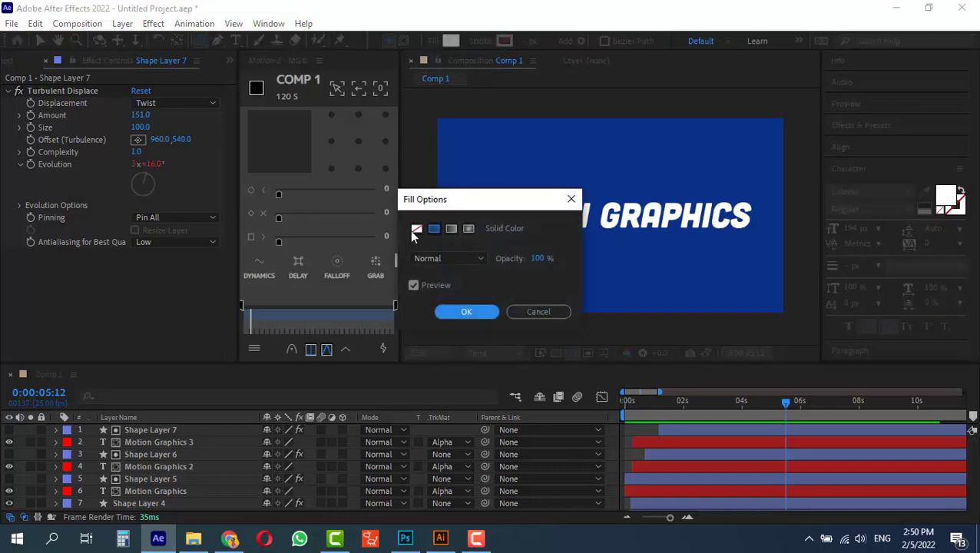
left_click(416, 228)
left_click(473, 317)
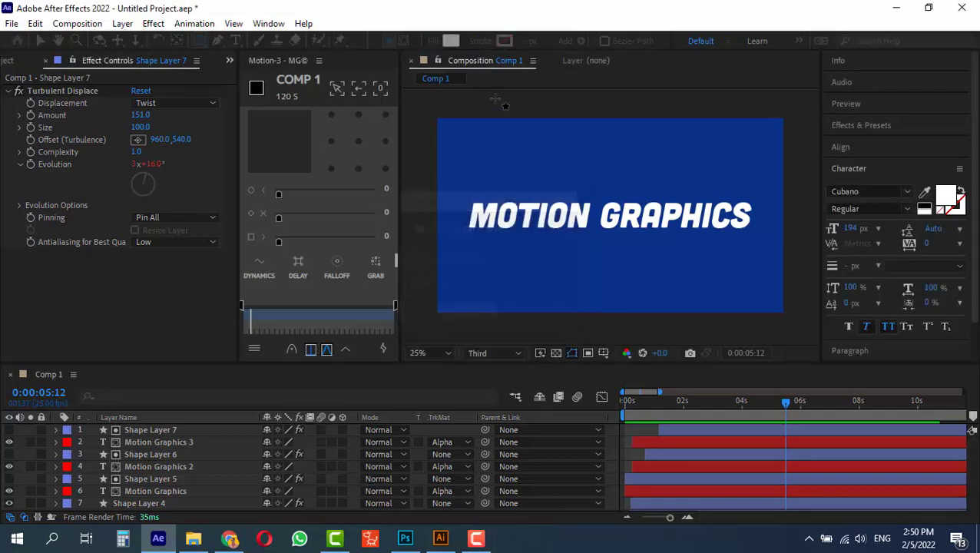
left_click(480, 41)
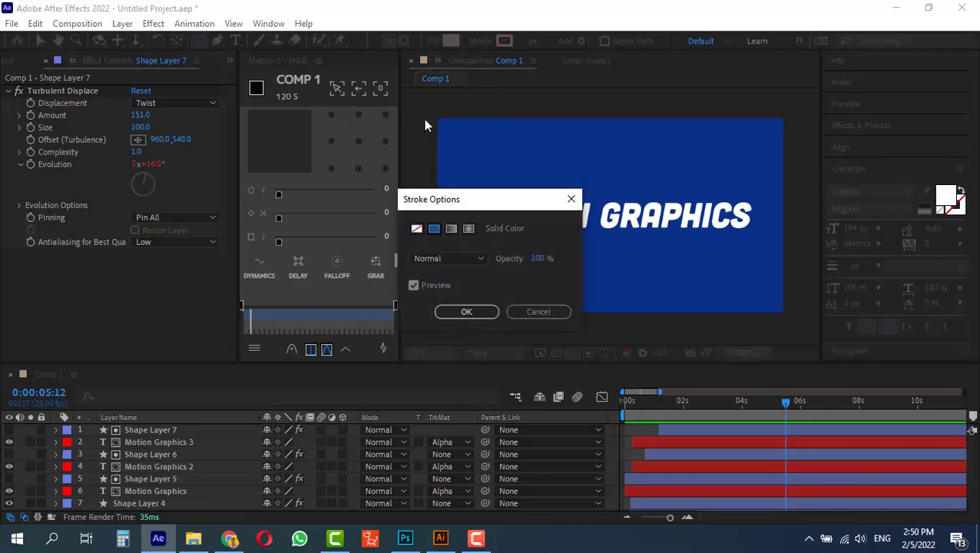
left_click(468, 313)
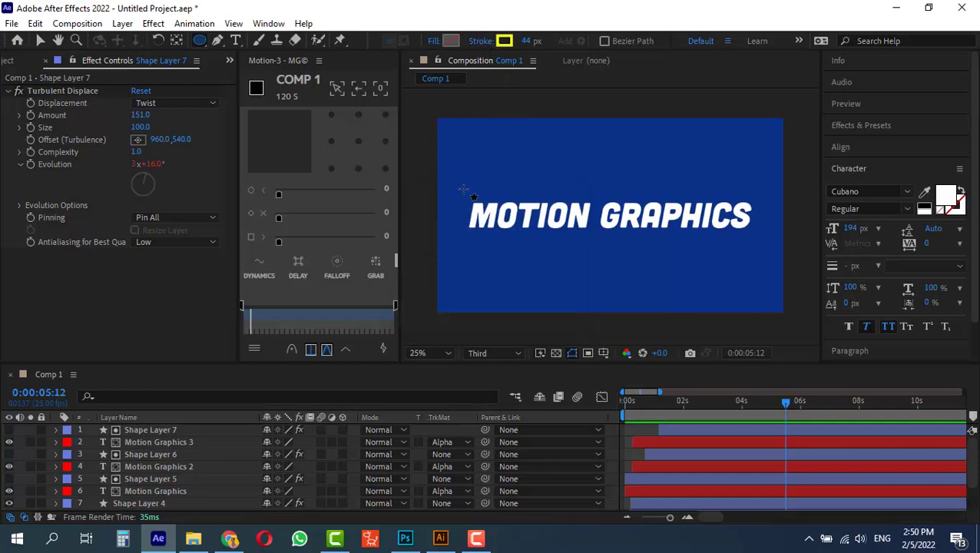
left_click_drag(458, 170, 769, 278)
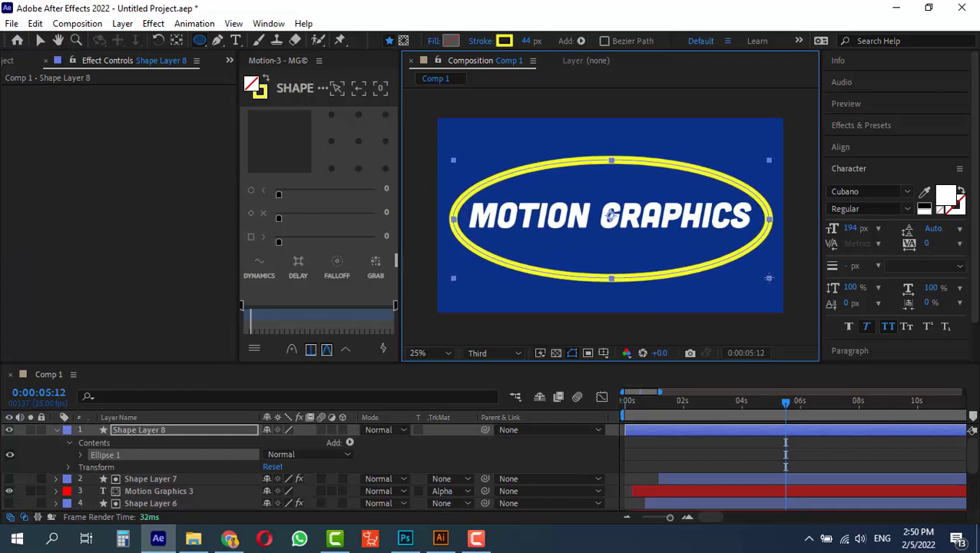
Step: Add Trim Paths to Shape Layer 8 and set an End keyframe at 0:00:05:12
left_click(129, 427)
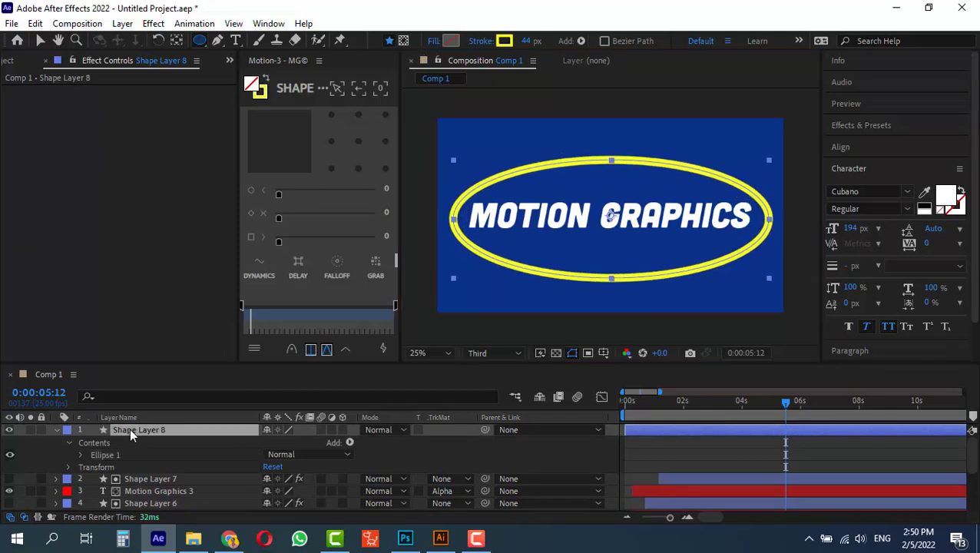
left_click(349, 443)
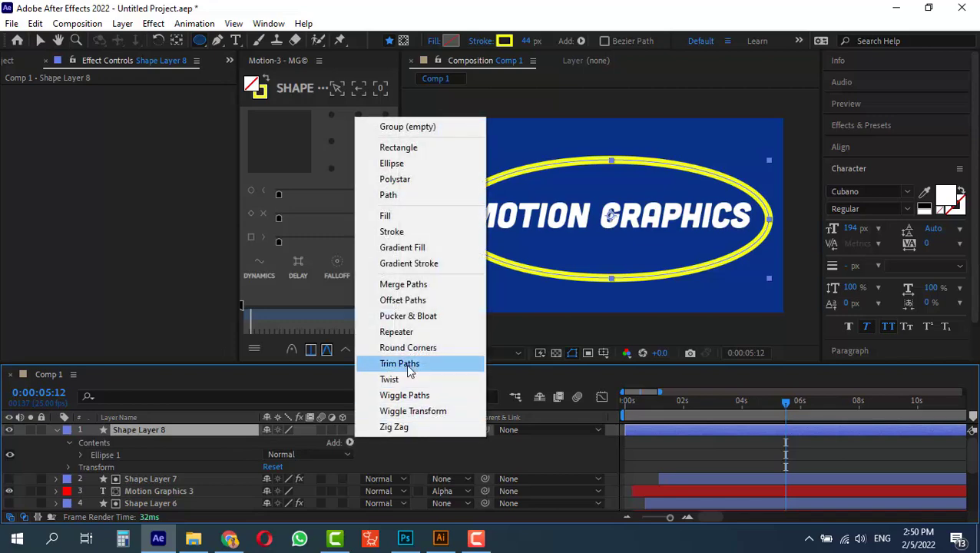
left_click(384, 363)
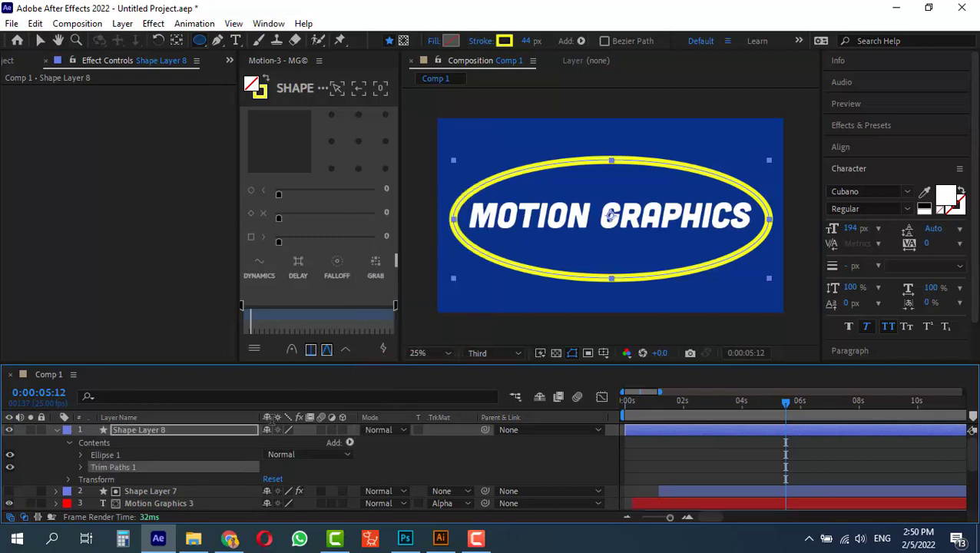
left_click(80, 466)
left_click(105, 479)
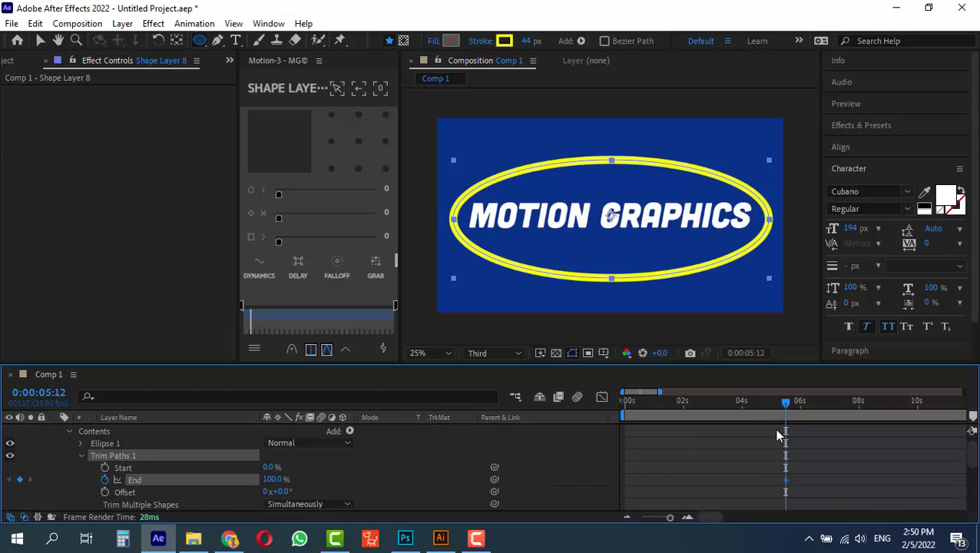
Step: Move the End keyframe to 0:00:04:24 and animate End from 0% there to 100% at 0:00:05:19
mouse_move(787, 401)
left_mouse_down()
mouse_move(755, 405)
mouse_move(773, 411)
left_mouse_up()
left_click_drag(785, 479, 771, 485)
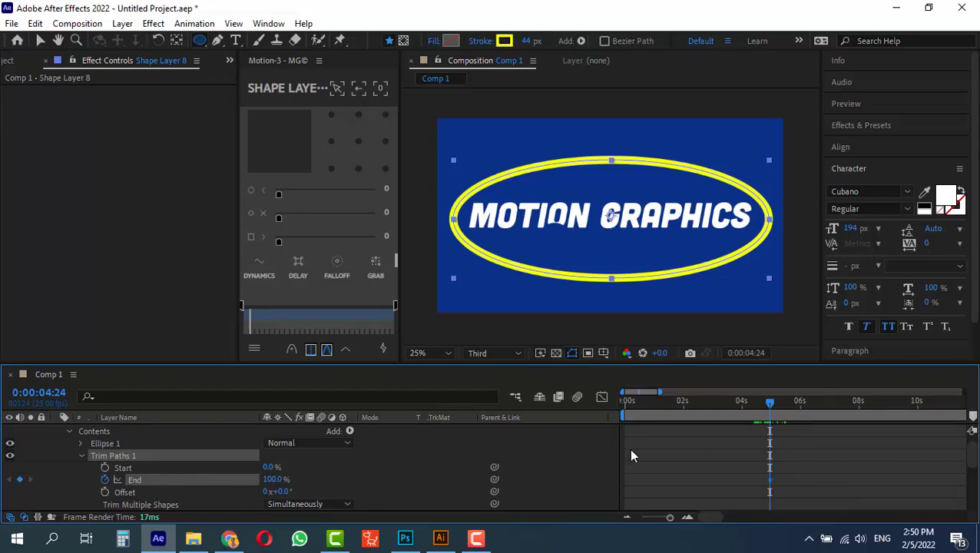
key("space")
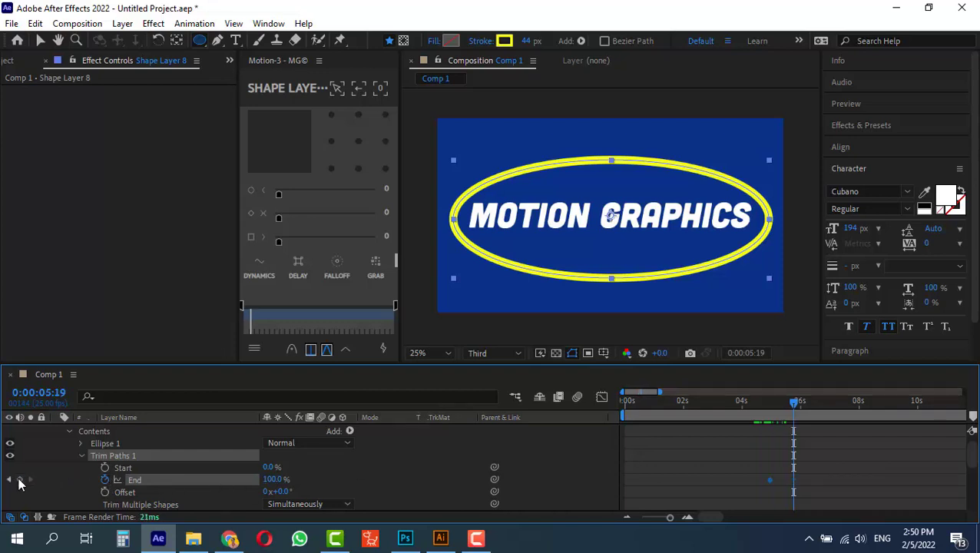
left_click_drag(783, 402, 771, 402)
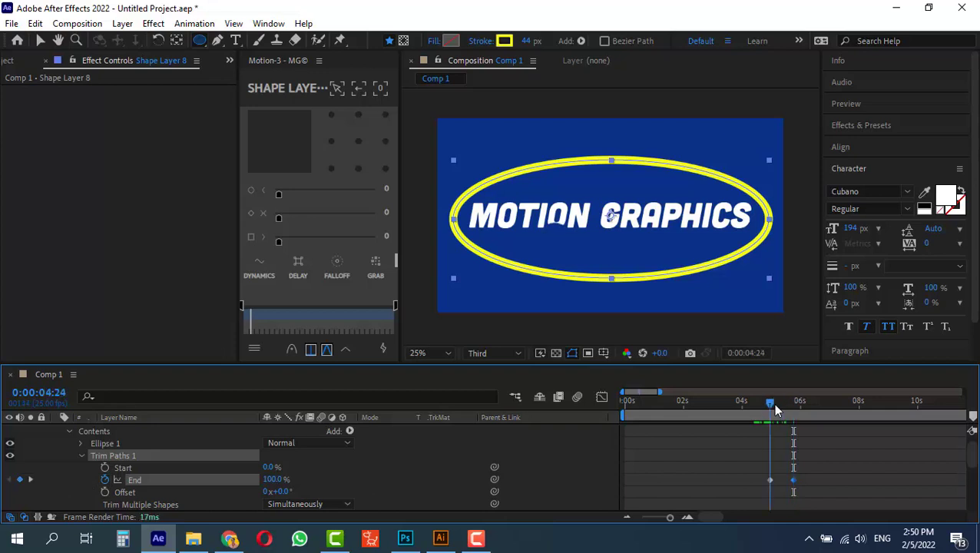
left_click_drag(288, 486, 190, 496)
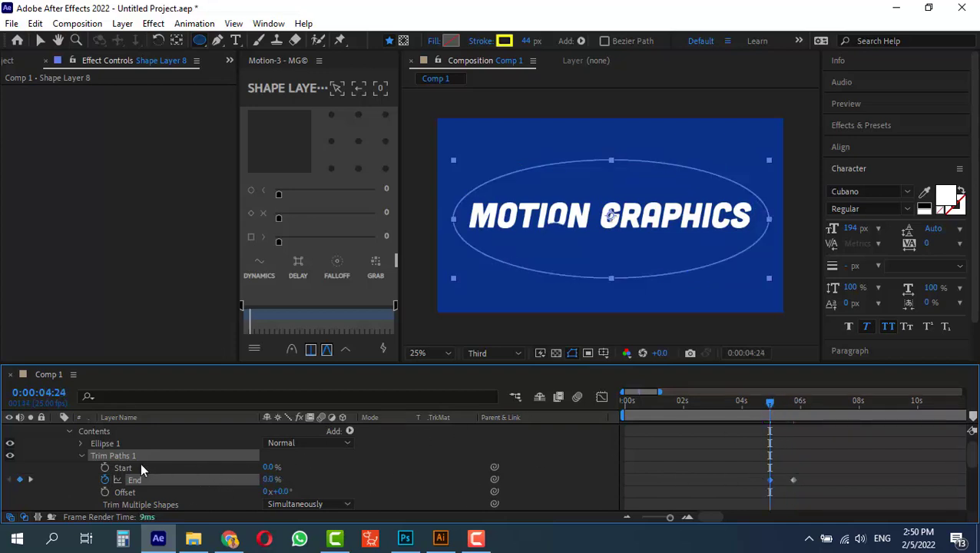
Step: Animate the Trim Paths Start value from 0% at 0:00:05:03 to 100% at 0:00:06:00
left_click_drag(771, 408, 774, 407)
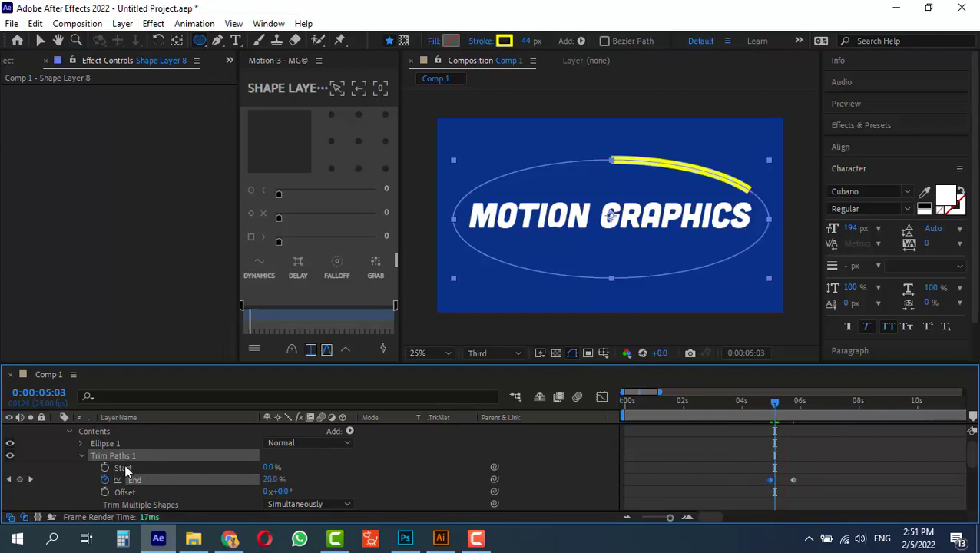
left_click(105, 468)
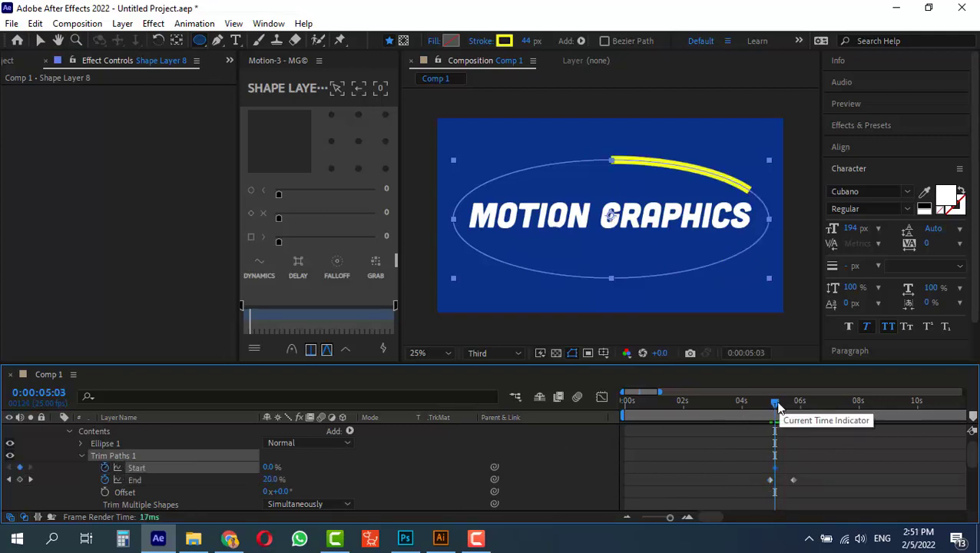
left_click_drag(775, 401, 805, 411)
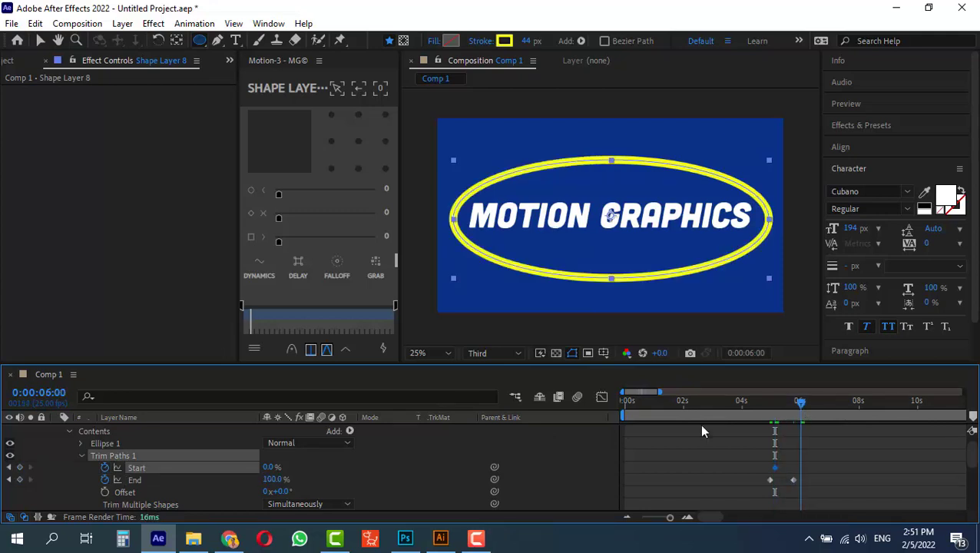
left_click_drag(273, 467, 539, 466)
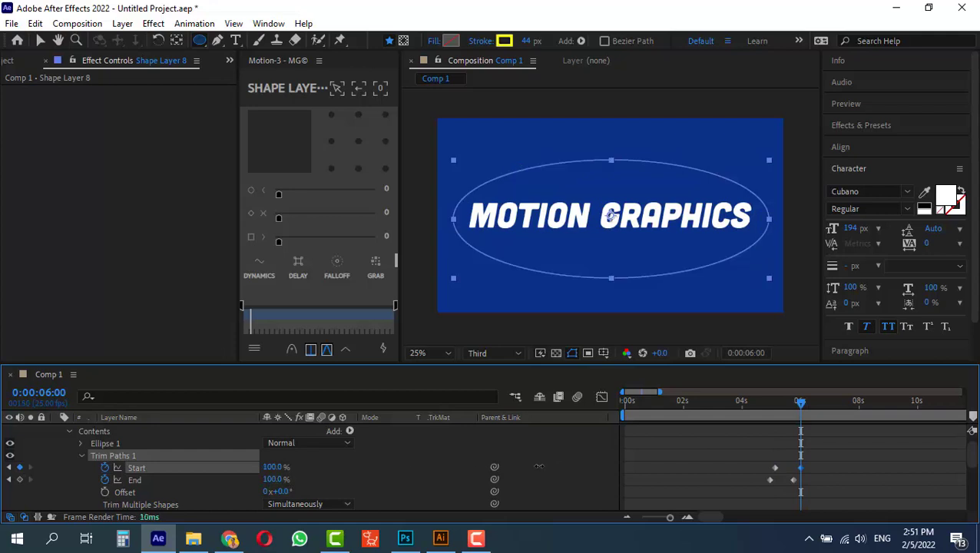
Step: Shift both Start keyframes slightly earlier and check the yellow stroke at 0:00:05:06
left_click_drag(799, 412, 771, 413)
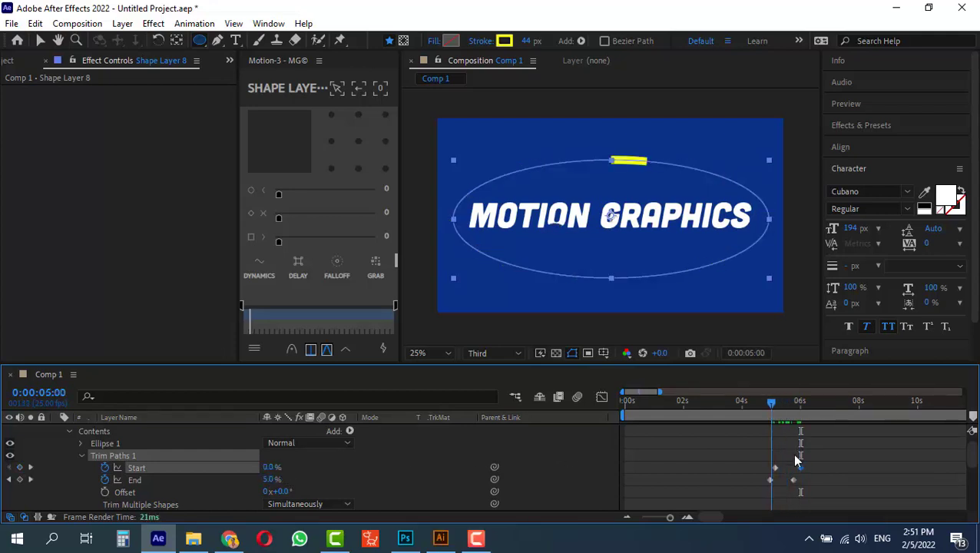
left_click_drag(811, 463, 771, 470)
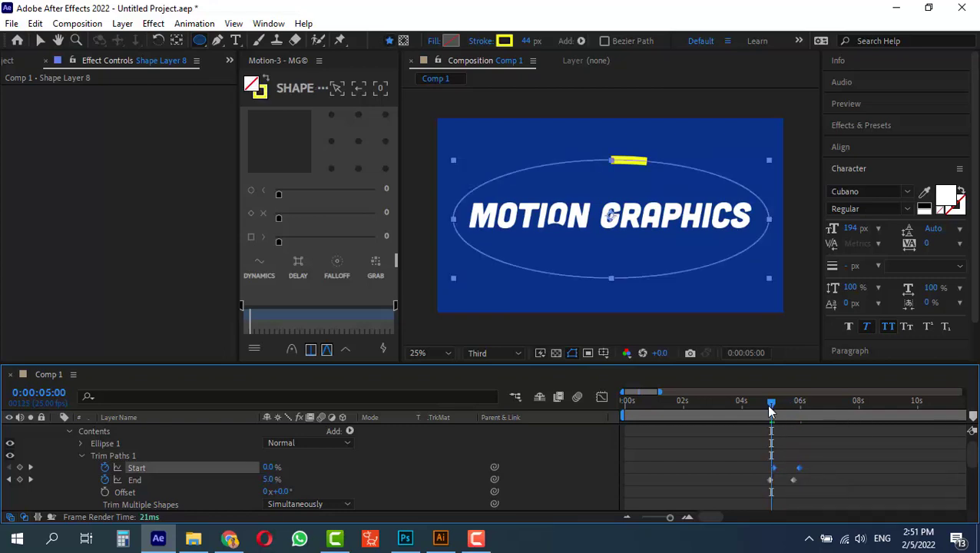
left_click(778, 414)
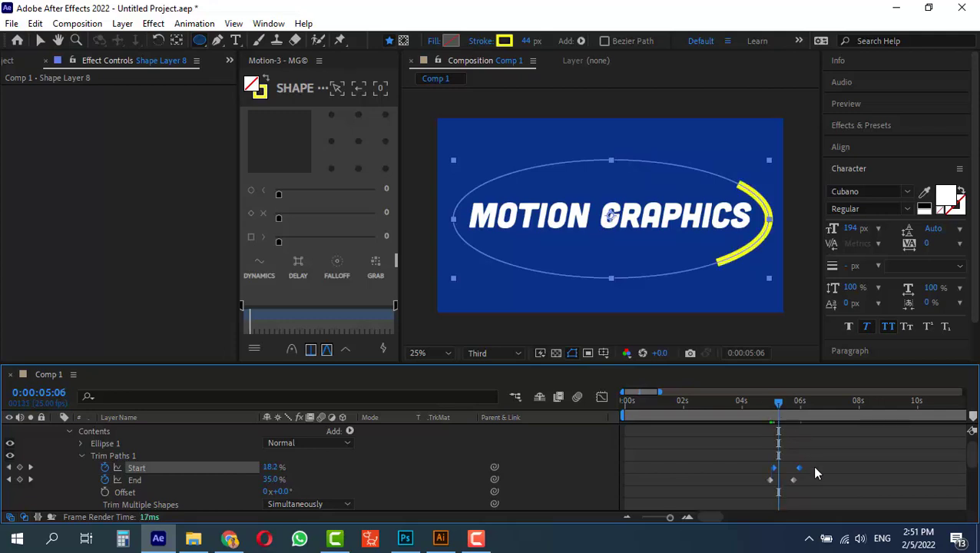
Step: Apply Easy Ease to all Start and End keyframes of Trim Paths 1 and collapse Shape Layer 8
left_click_drag(814, 458, 764, 486)
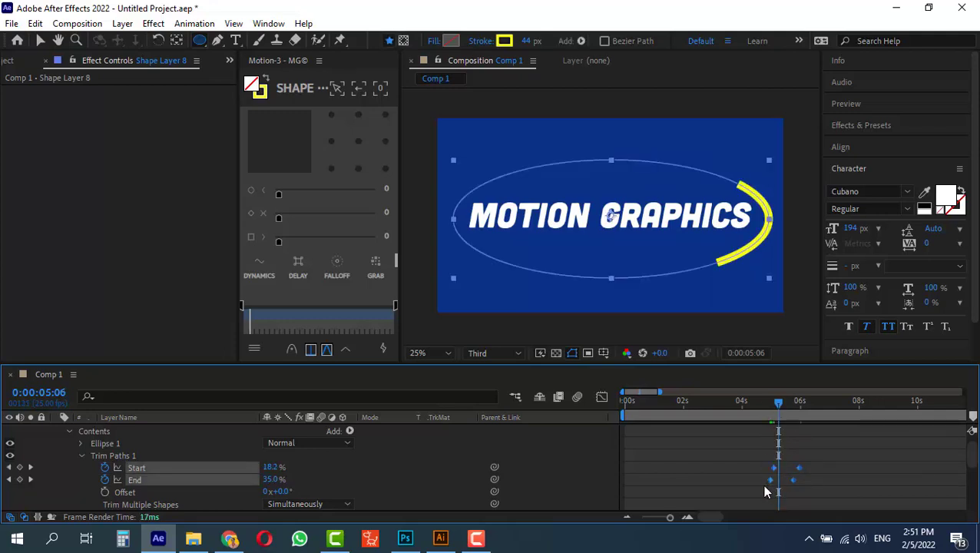
key("F9")
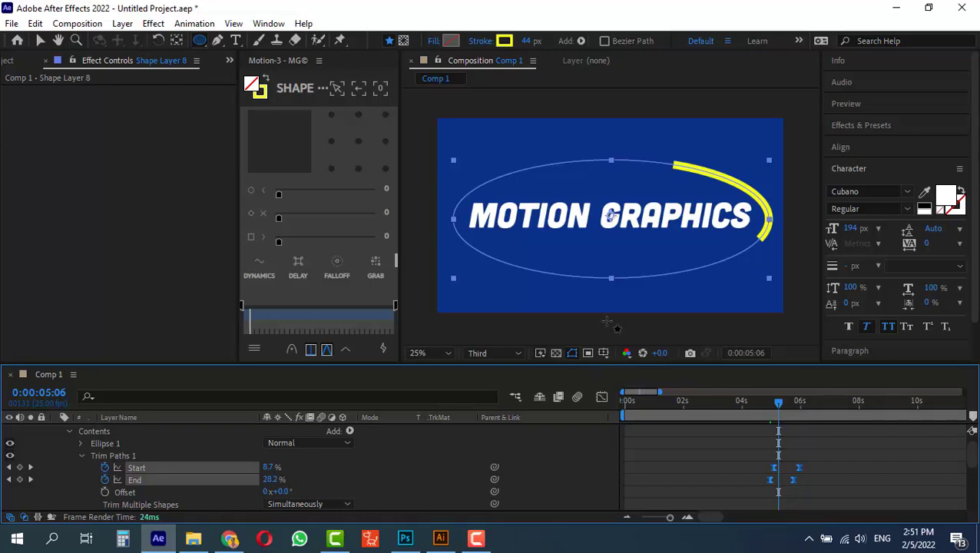
scroll(149, 491, "up", 1)
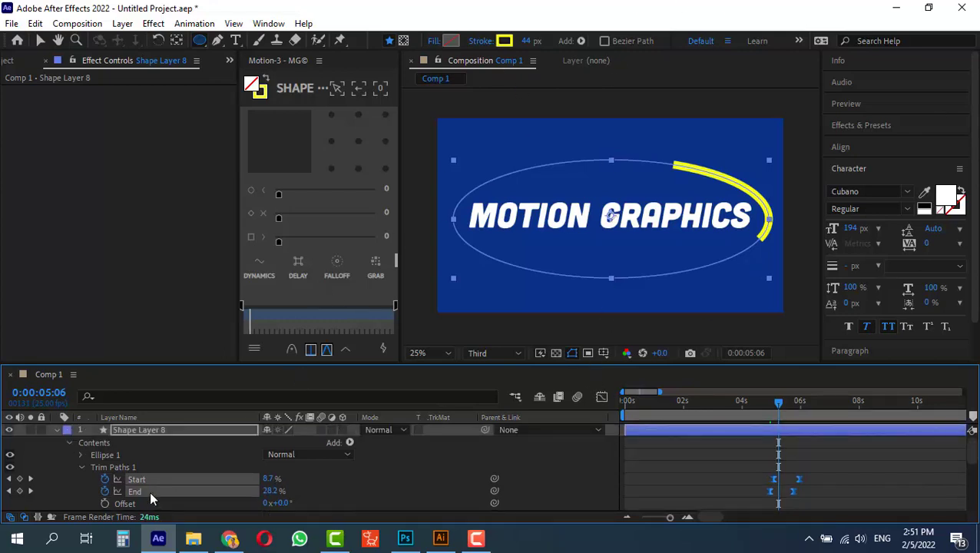
left_click(56, 429)
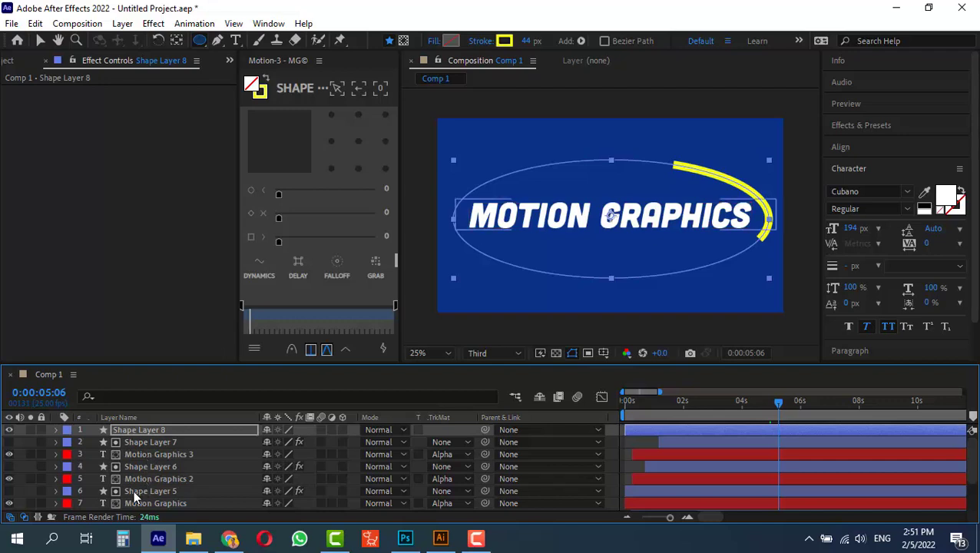
Step: Copy the Turbulent Displace effect from Shape Layer 4 to Shape Layer 8
scroll(137, 485, "down", 3)
left_click(129, 478)
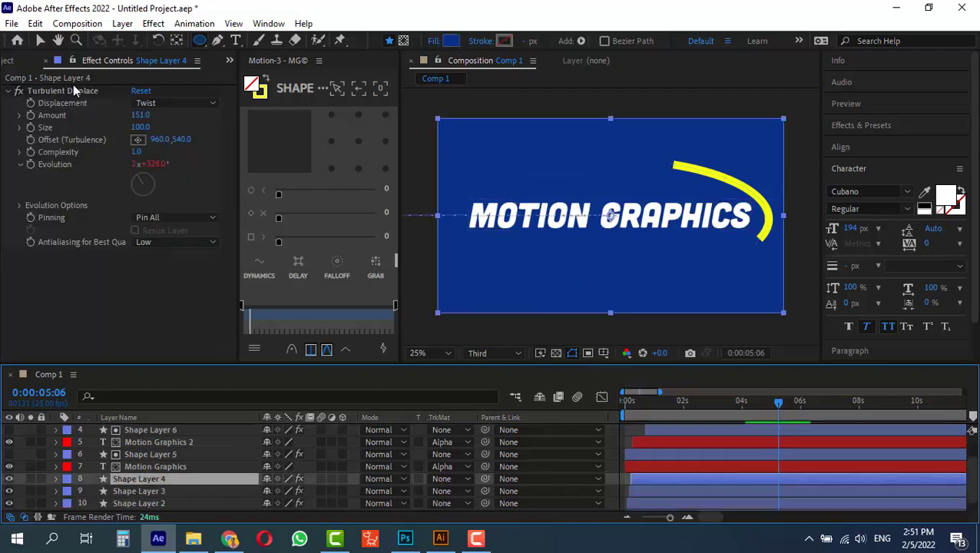
left_click(48, 90)
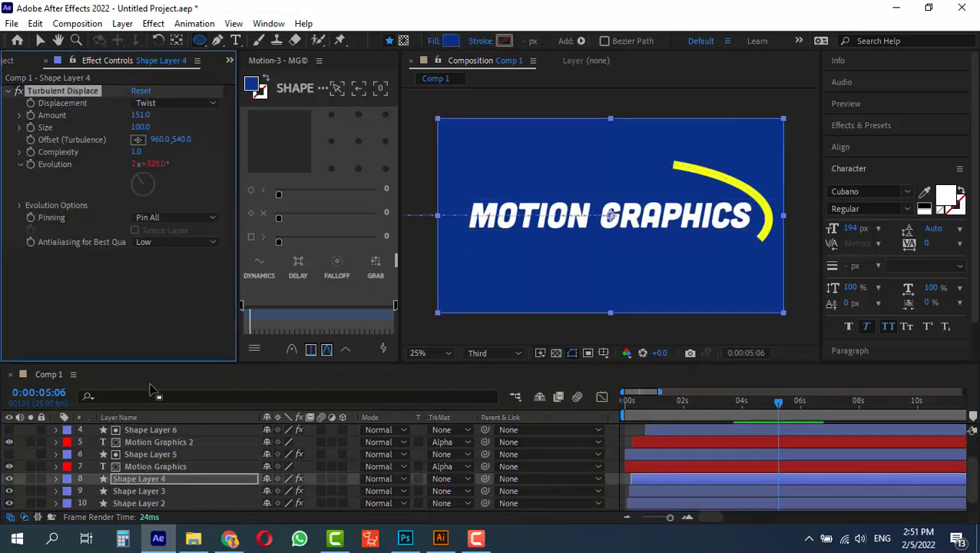
scroll(154, 484, "up", 3)
left_click(139, 426)
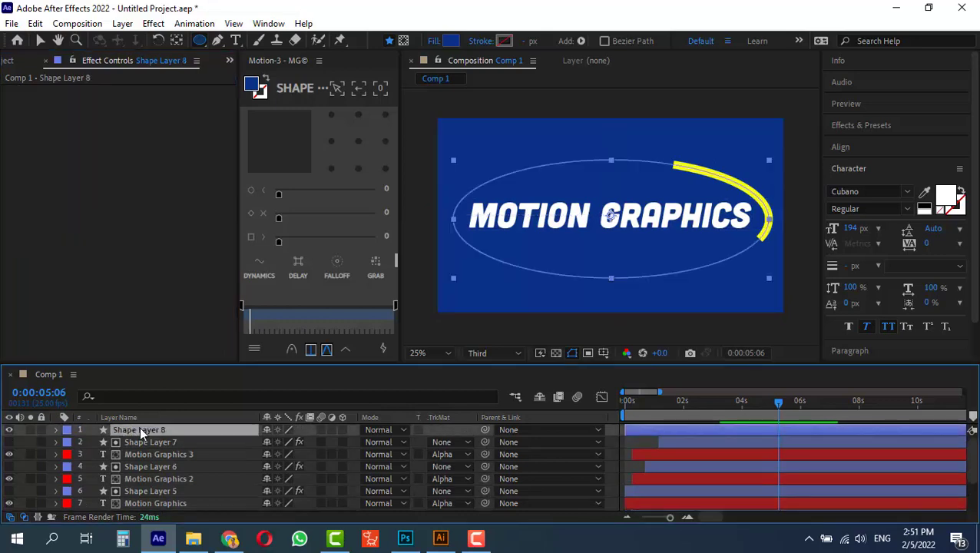
key("ctrl+v")
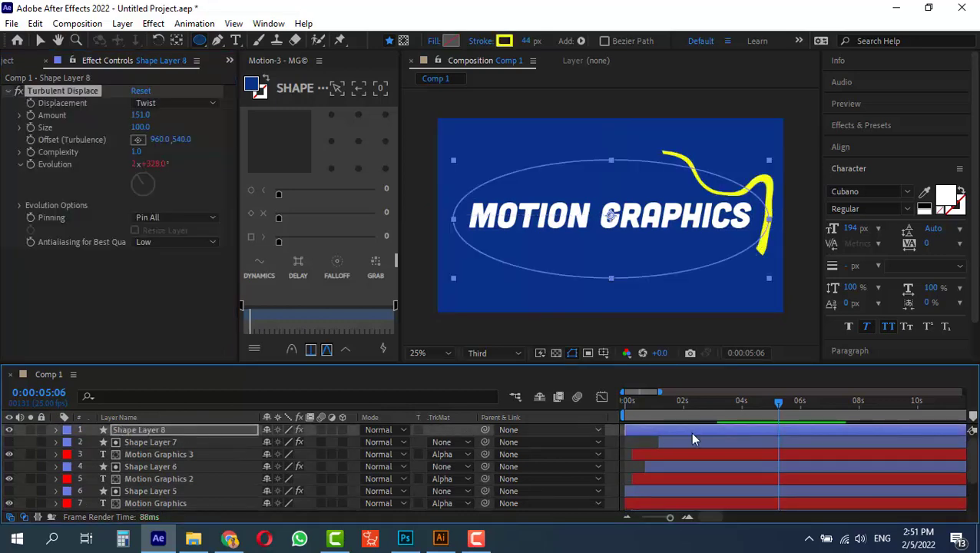
Step: Draw a nearly horizontal straight line with the Pen tool in Shape Layer 8, spanning below the MOTION GRAPHICS text, and scrub the animation
left_click(726, 402)
left_click_drag(717, 406, 774, 418)
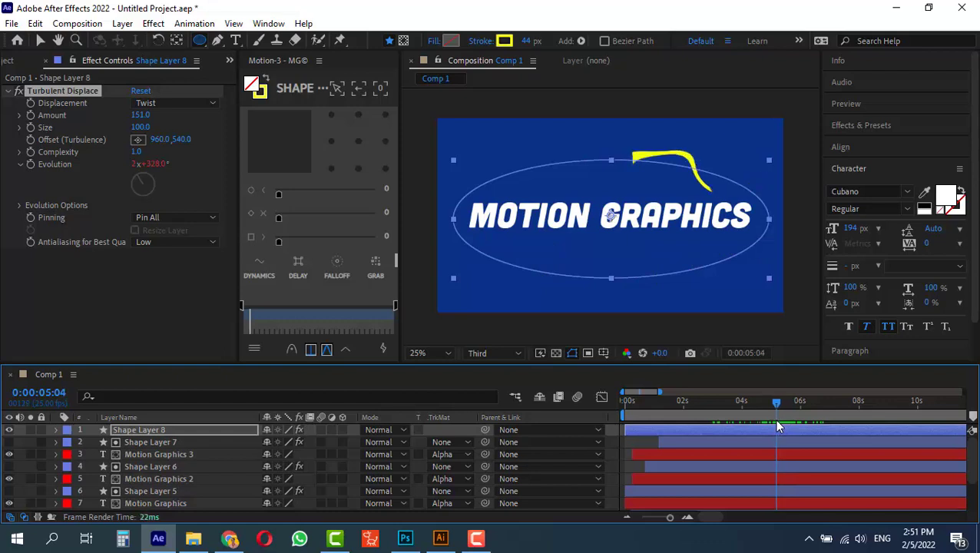
left_click(218, 40)
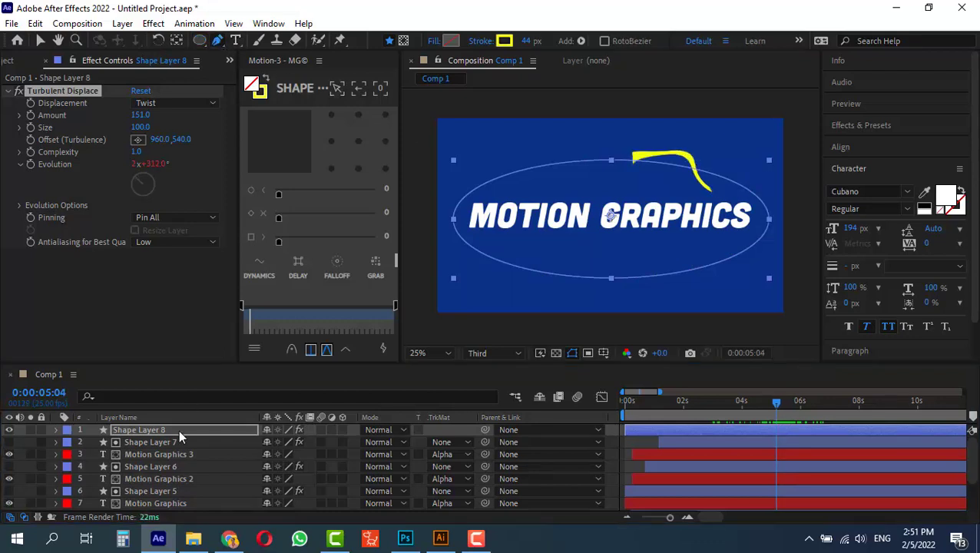
left_click(149, 428)
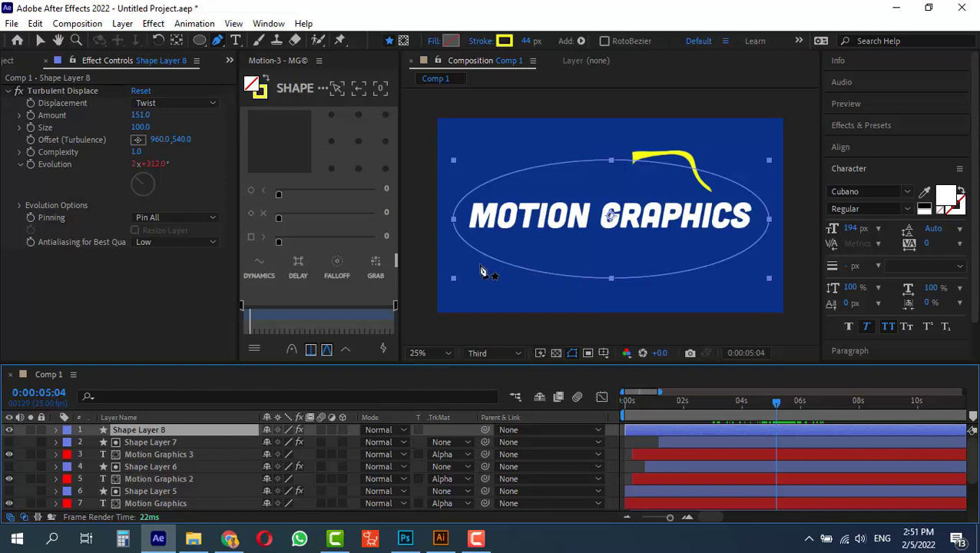
left_click(480, 265)
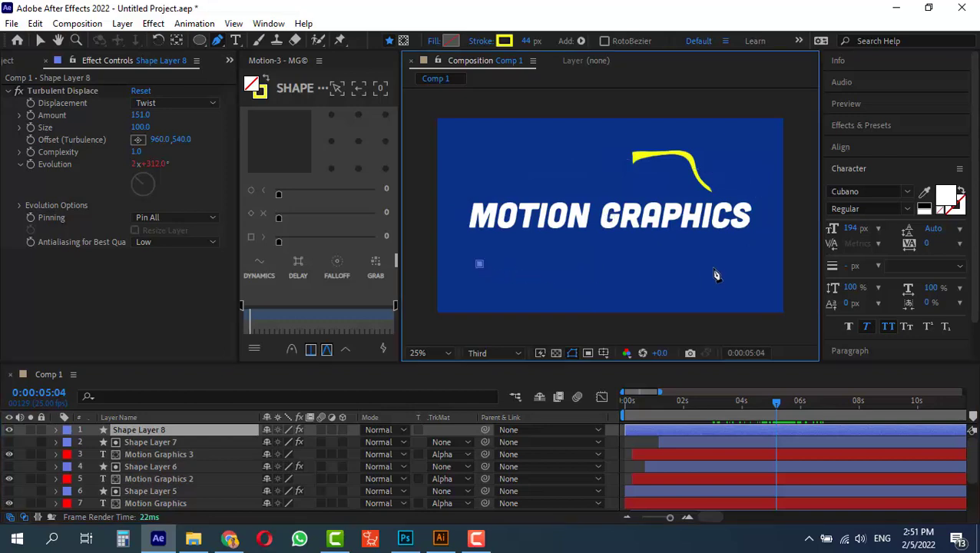
left_click(760, 268)
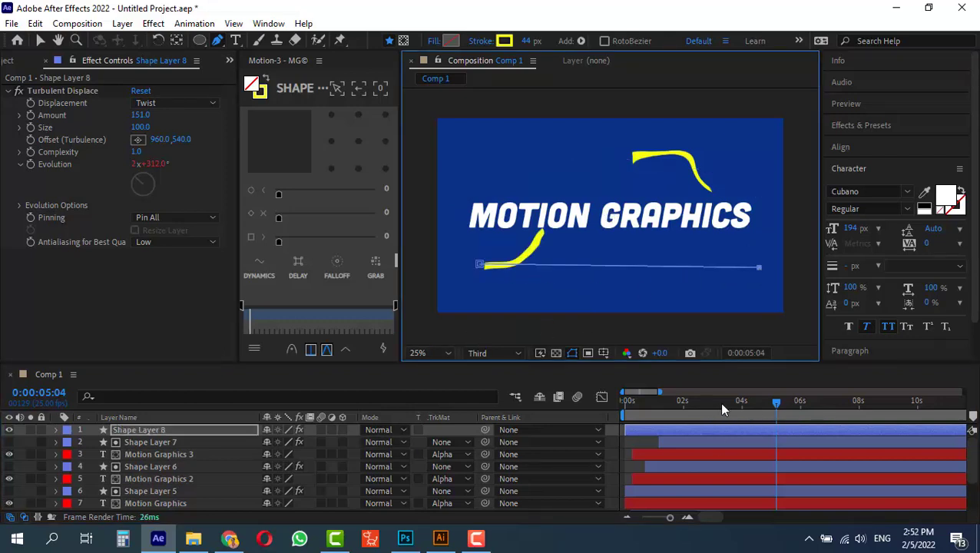
mouse_move(742, 400)
left_mouse_down()
mouse_move(751, 401)
mouse_move(676, 405)
mouse_move(750, 412)
mouse_move(783, 404)
mouse_move(791, 413)
mouse_move(790, 404)
left_mouse_up()
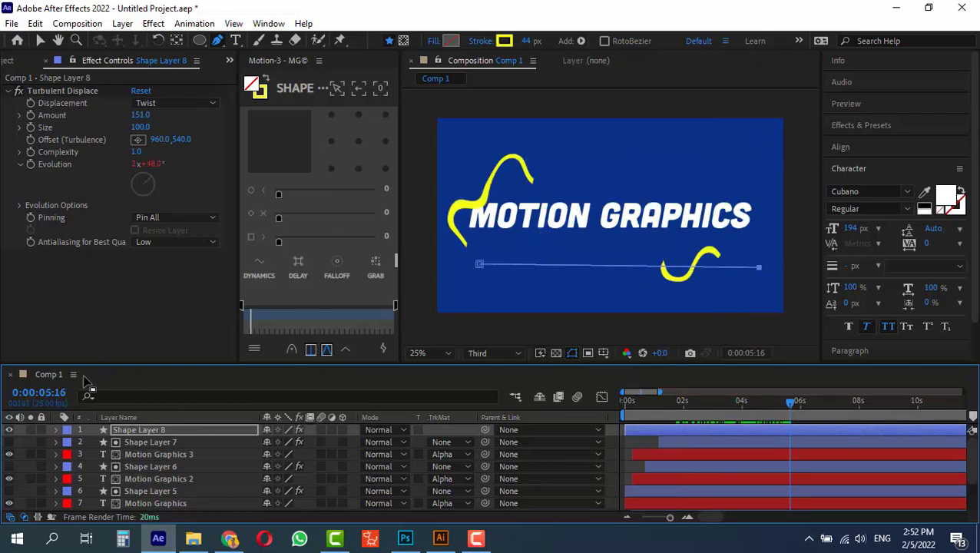
Step: Change the stroke color of Shape 1 in Shape Layer 8 to green 16FF1B and scrub through the two strokes
left_click(57, 430)
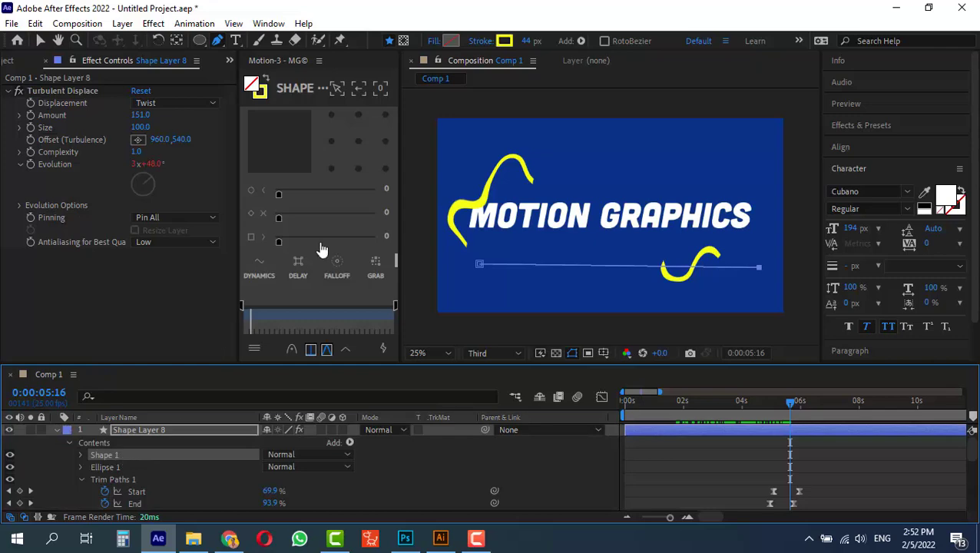
left_click(504, 41)
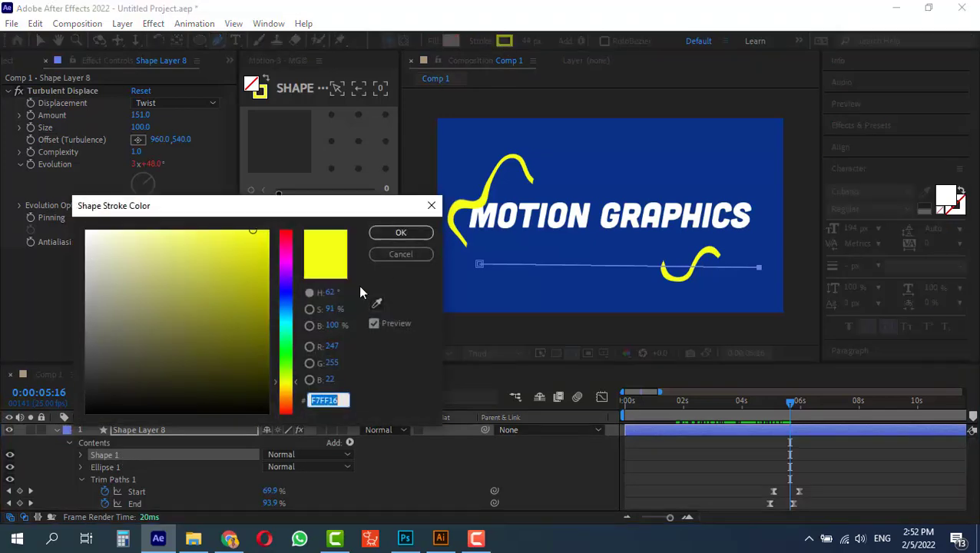
left_click(285, 351)
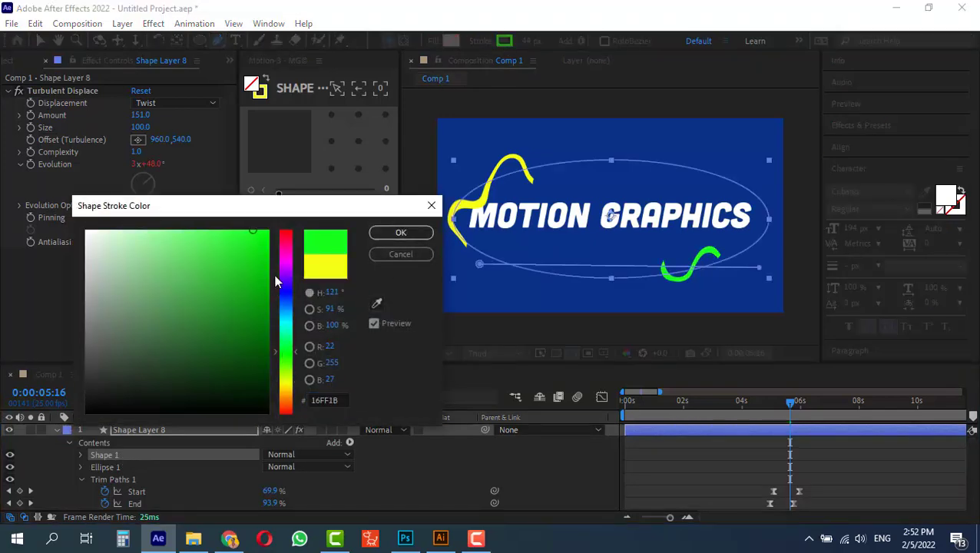
left_click(397, 233)
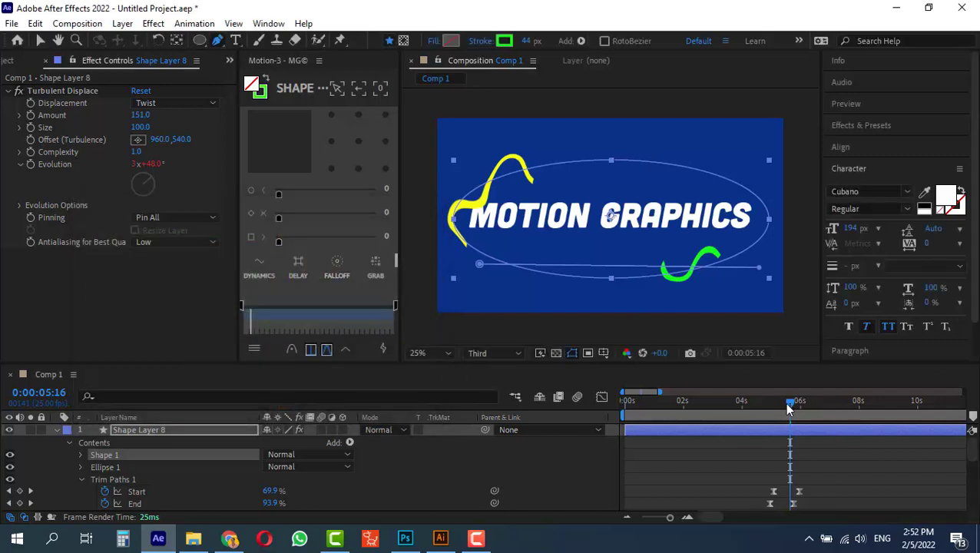
left_click(771, 401)
mouse_move(754, 404)
left_mouse_down()
mouse_move(809, 403)
mouse_move(780, 402)
left_mouse_up()
Step: Shift Shape Layer 8 about one second earlier in the timeline and preview the stroke timing against the text
left_click(149, 430)
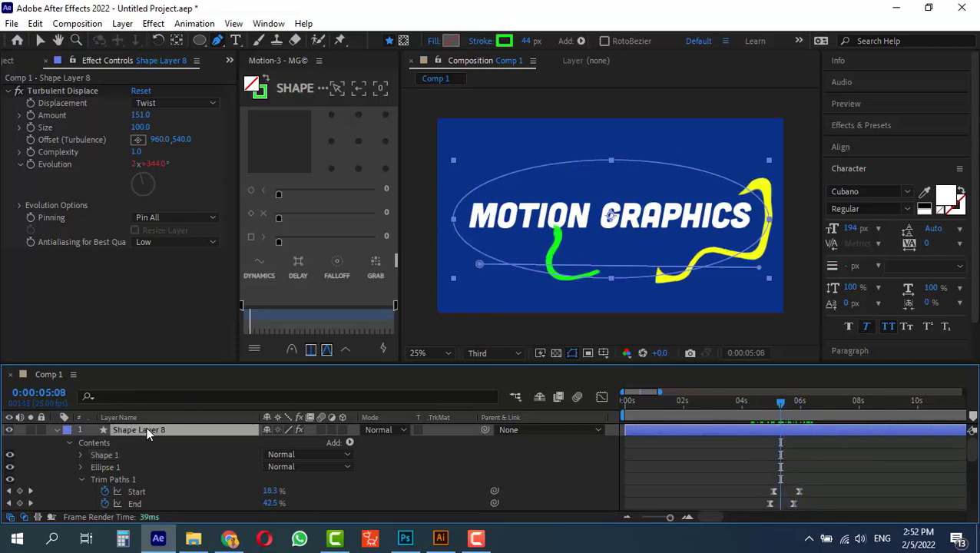
left_click_drag(722, 436, 690, 436)
mouse_move(716, 405)
left_mouse_down()
mouse_move(778, 418)
mouse_move(721, 408)
mouse_move(742, 404)
mouse_move(715, 409)
mouse_move(774, 414)
mouse_move(765, 410)
left_mouse_up()
key("space")
key("space")
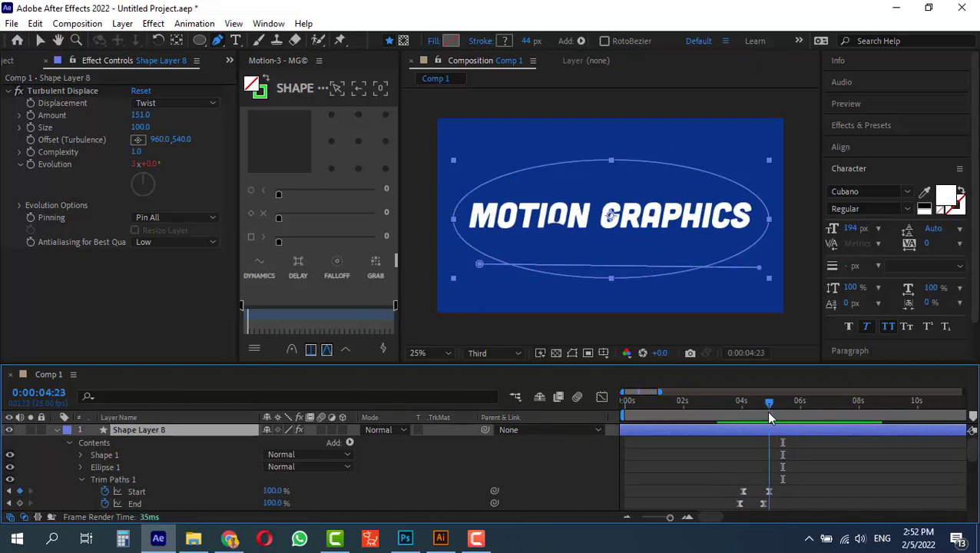
Step: Deselect the layer and open the Shape Elements category of the Motion Bro extension
left_click(44, 40)
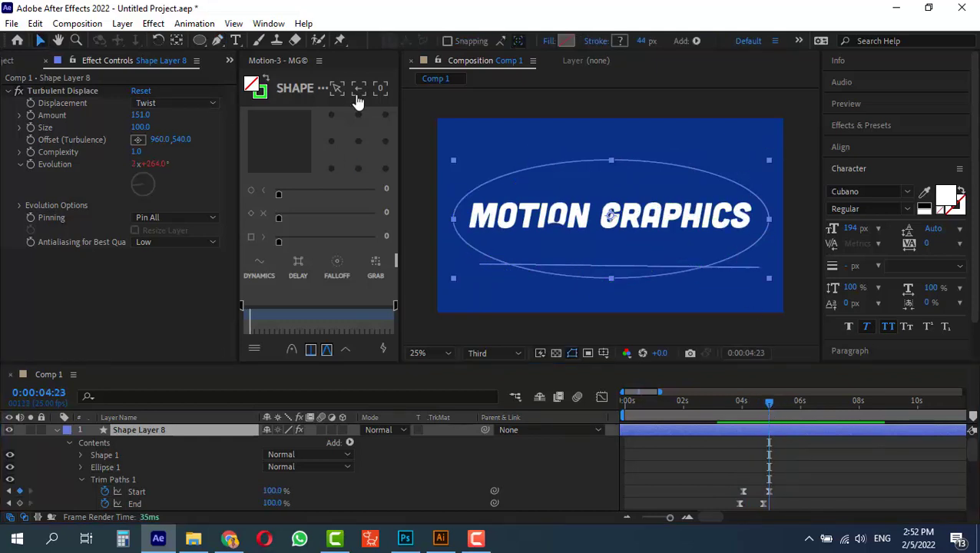
left_click(789, 176)
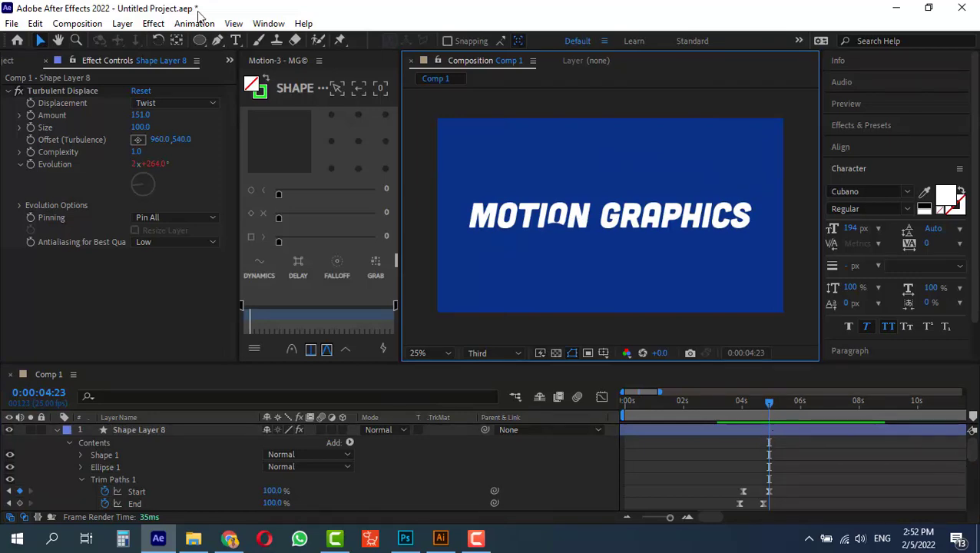
left_click(267, 24)
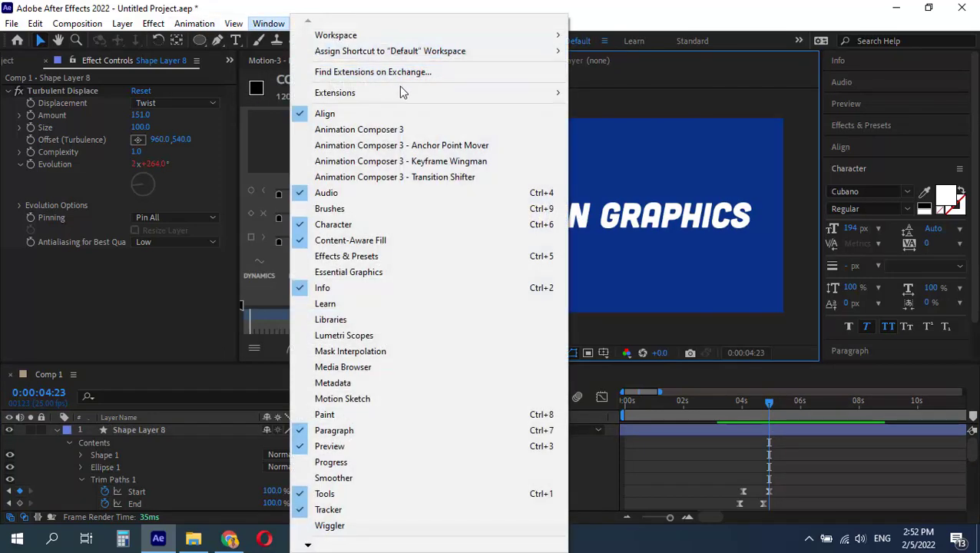
mouse_move(518, 93)
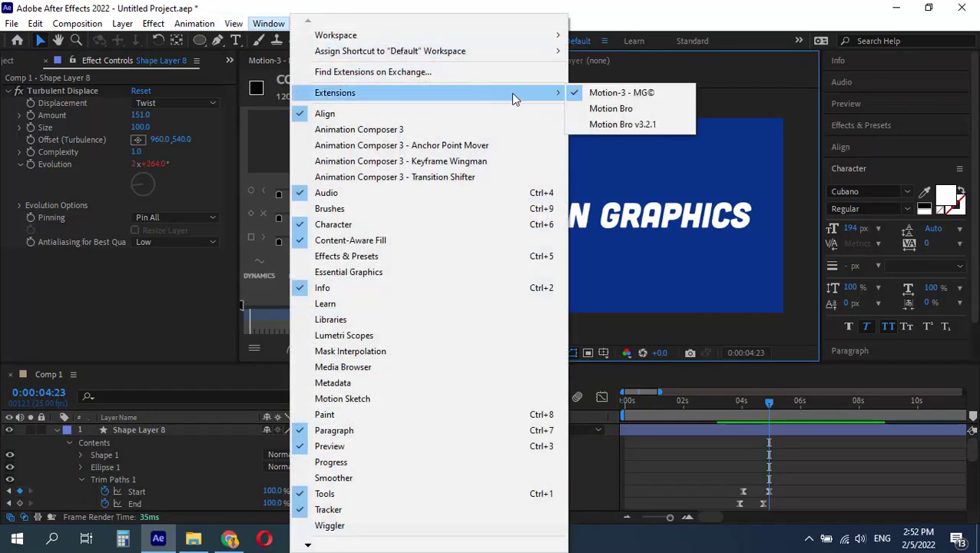
left_click(646, 113)
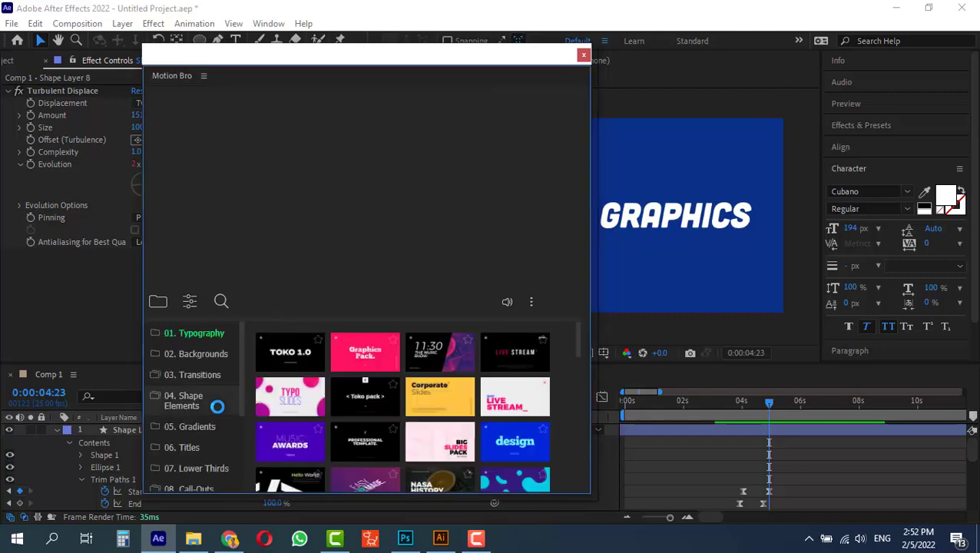
left_click(187, 401)
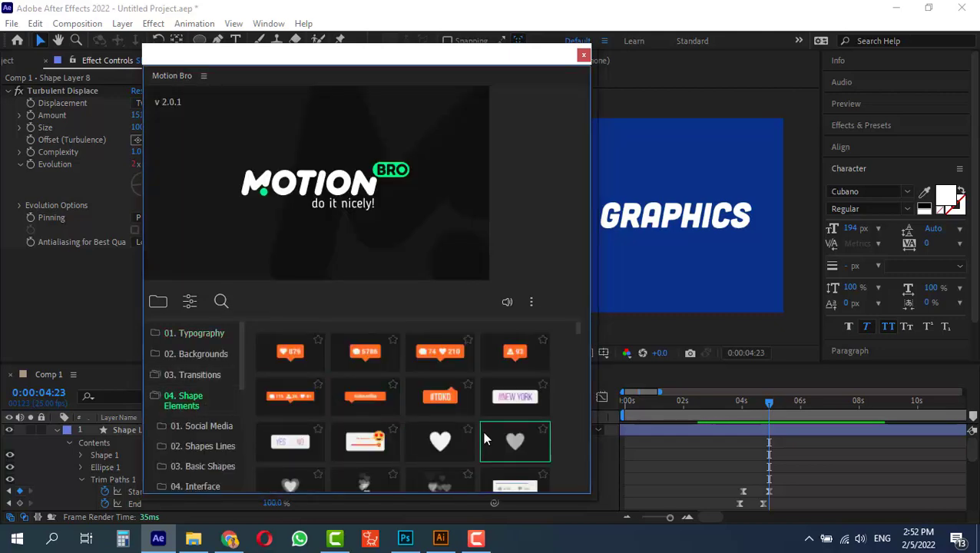
Step: Add the Shape_Line_05 and Shape_Line_08 burst presets to Comp 1 at 0:00:04:23 and close the Motion Bro library
scroll(485, 438, "down", 10)
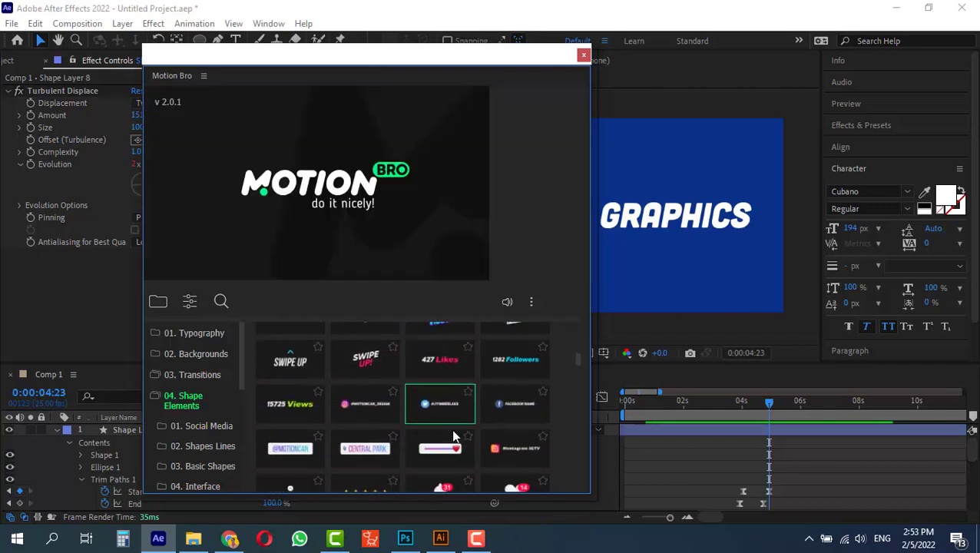
scroll(451, 428, "down", 5)
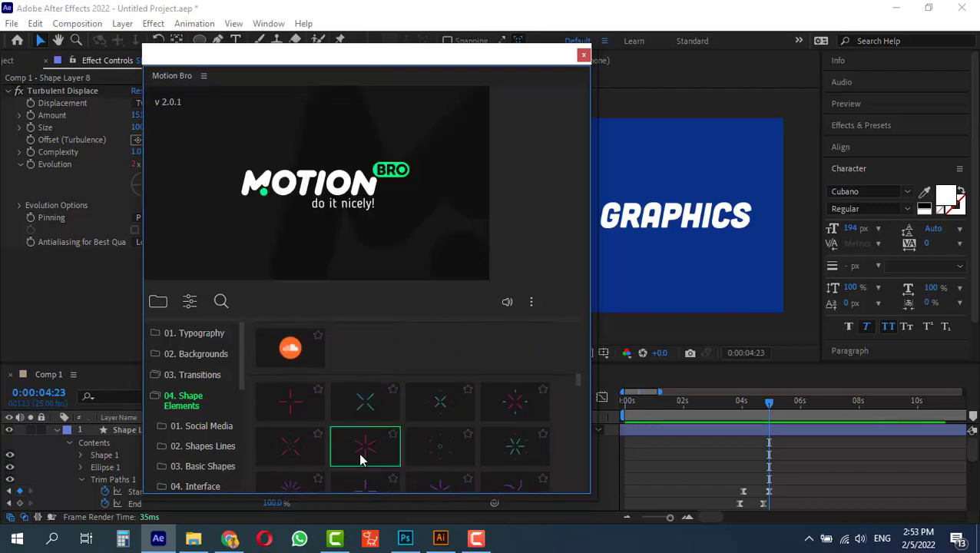
scroll(361, 442, "down", 2)
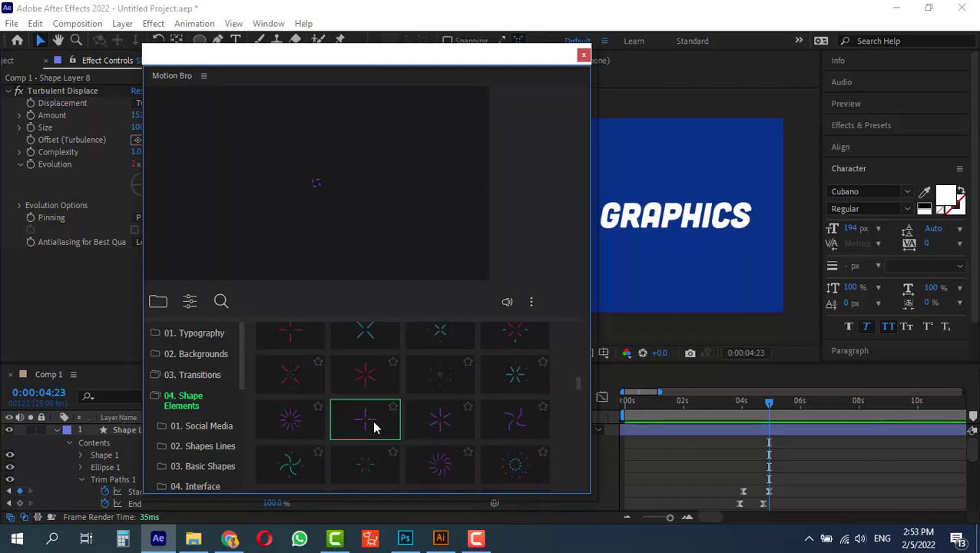
left_click(304, 376)
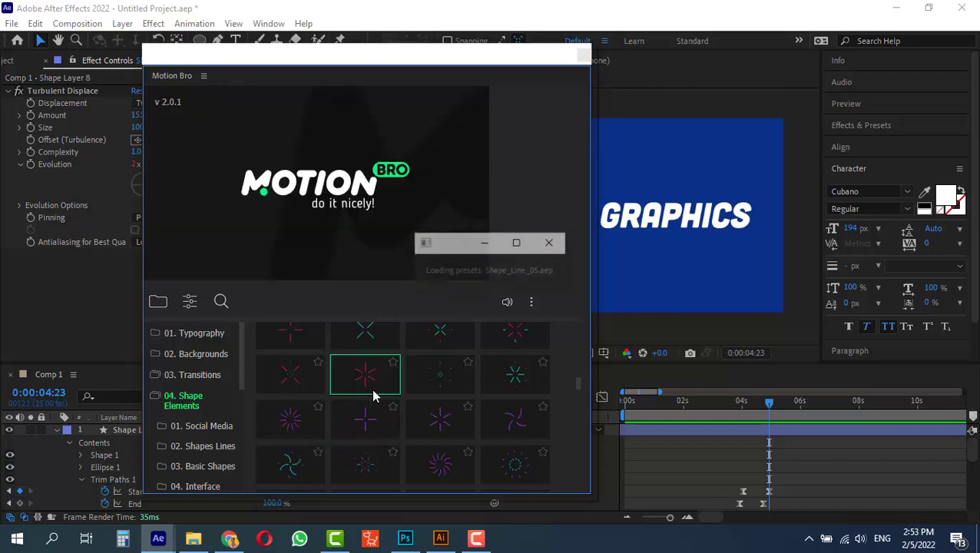
left_click(511, 375)
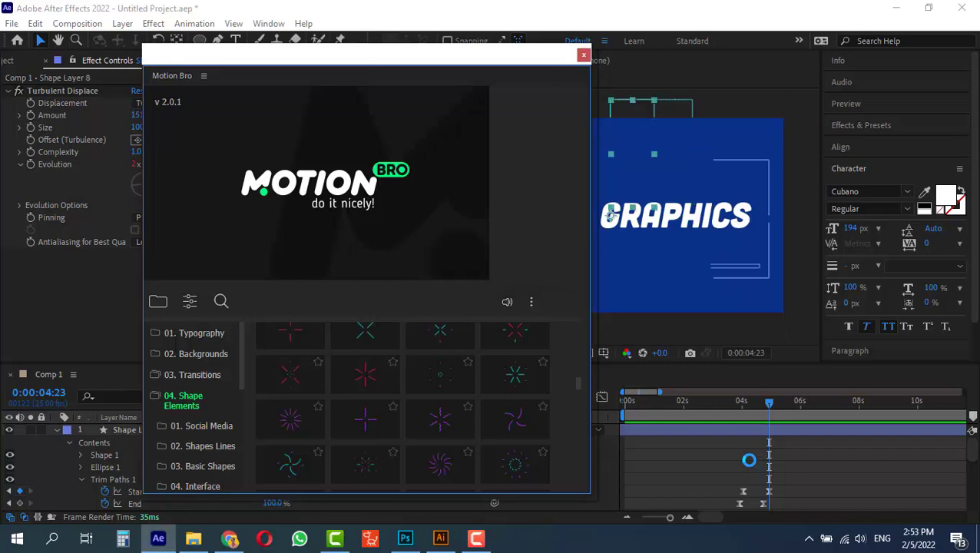
left_click(583, 56)
Step: Move the Shape_Line_08 1 layer to start just before 0:00:04:00 and set its Scale to 43% at 0:00:04:07
left_click_drag(778, 434, 746, 434)
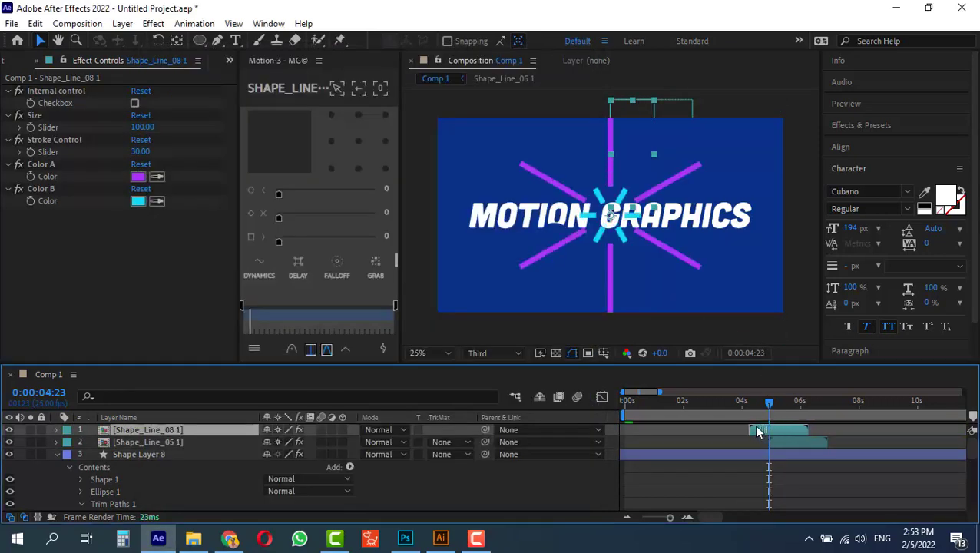
left_click(749, 408)
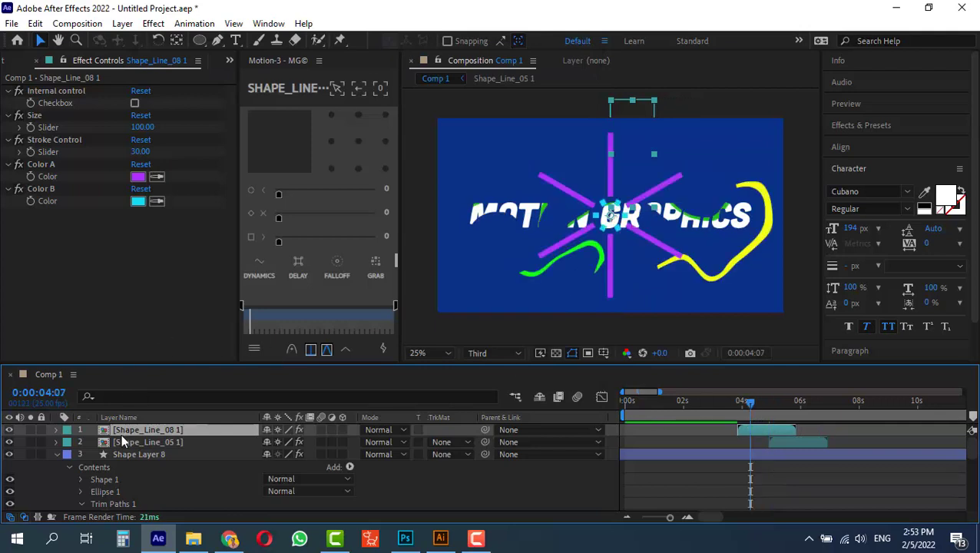
key("s")
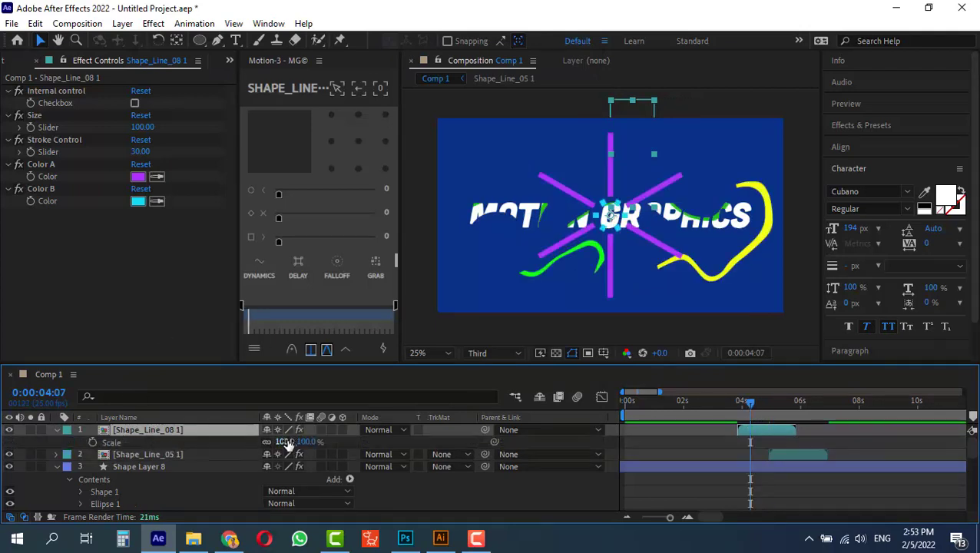
left_click_drag(286, 445, 252, 446)
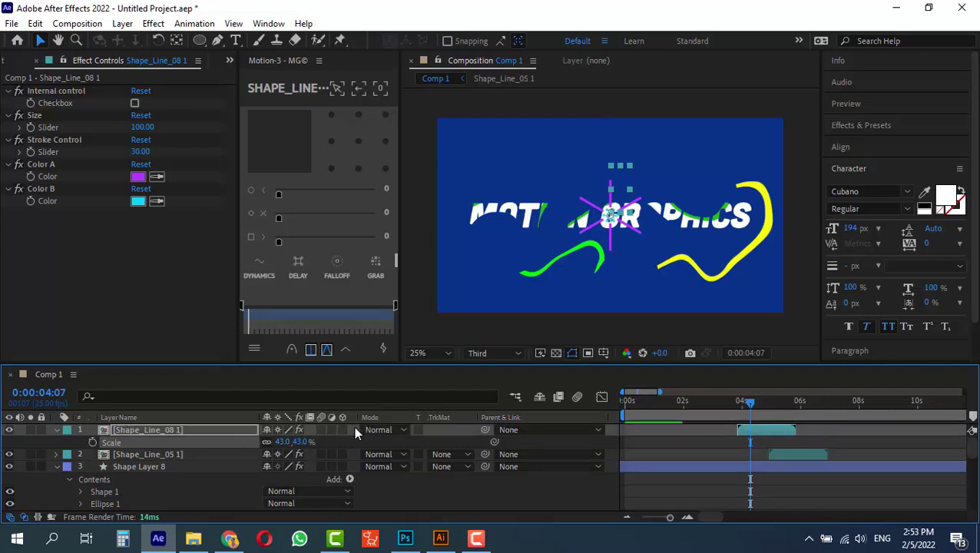
Step: Set the Position of Shape_Line_08 1 to 233, 424, at the upper-left corner of the text
key("p")
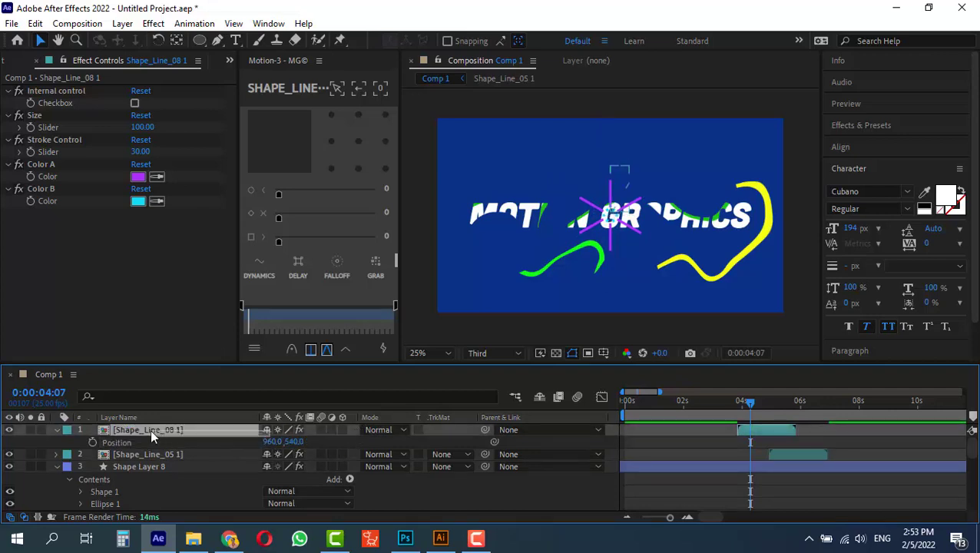
left_click_drag(271, 441, 96, 439)
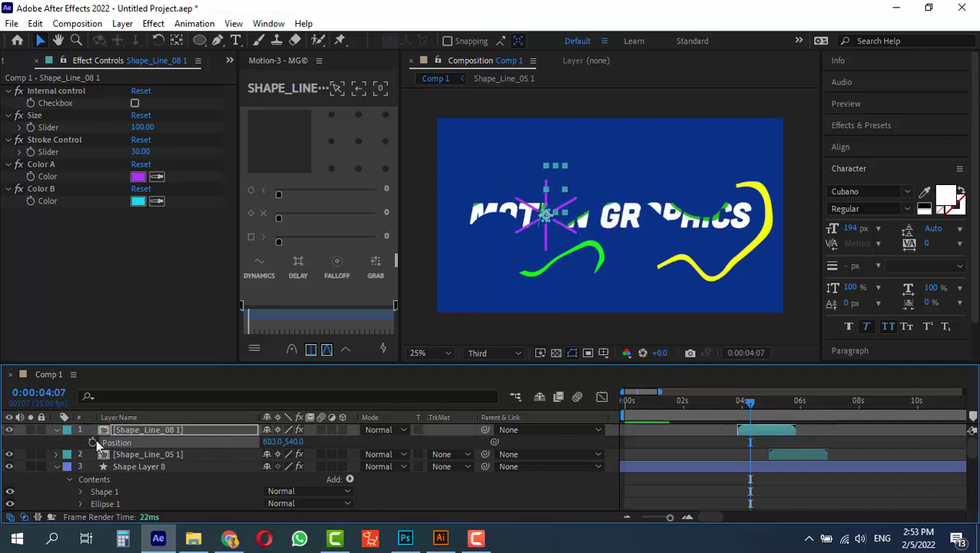
left_click_drag(158, 440, 49, 432)
left_click_drag(294, 442, 207, 437)
Step: At 0:00:05:13, scale down the Shape_Line_05 1 burst and set its Position to 1691, 622 near the text's right end
left_click(790, 456)
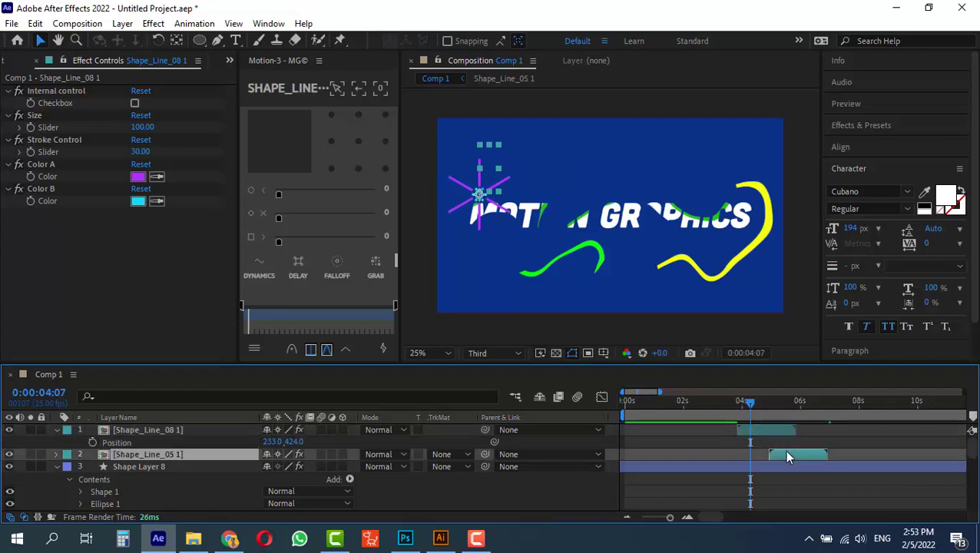
left_click_drag(775, 401, 784, 403)
key("s")
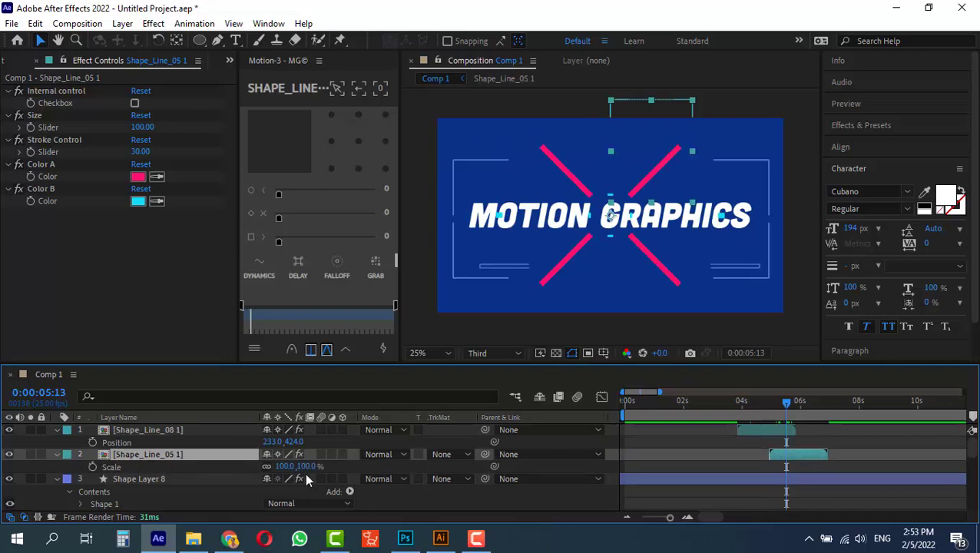
left_click_drag(283, 467, 308, 470)
key("p")
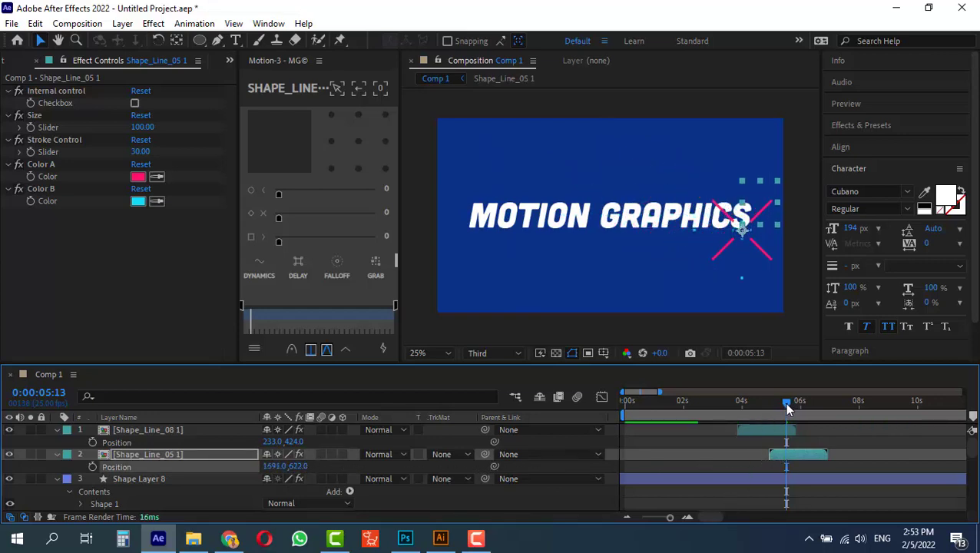
Step: Shift the Shape_Line_05 1 layer earlier to start at about 0:00:04:08 and preview the animation from 0:00:03:06
left_click_drag(784, 402, 743, 404)
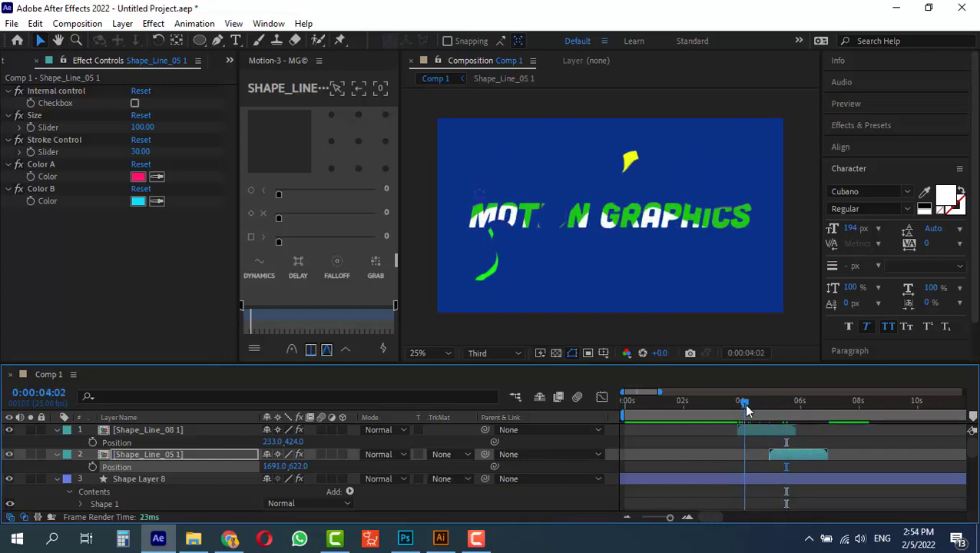
left_click_drag(780, 452, 762, 454)
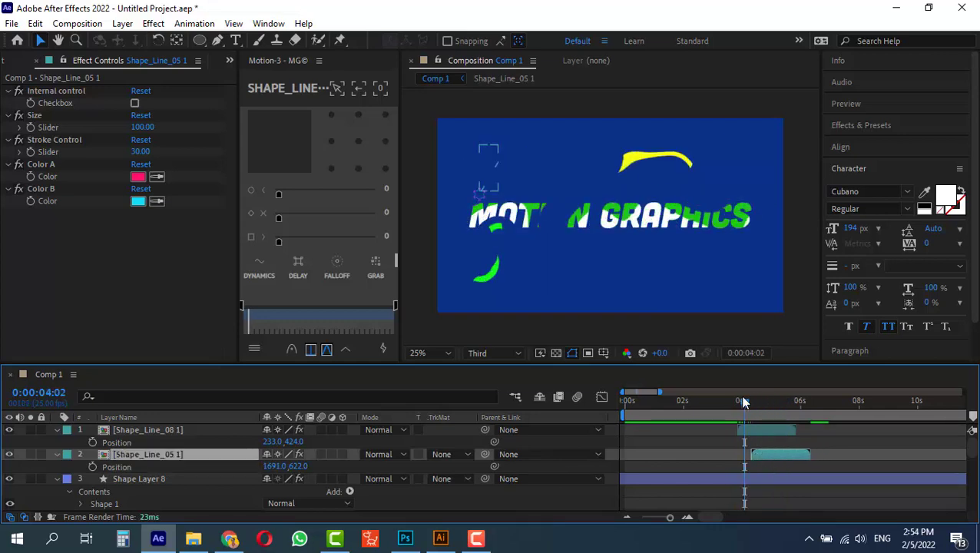
left_click_drag(744, 402, 718, 402)
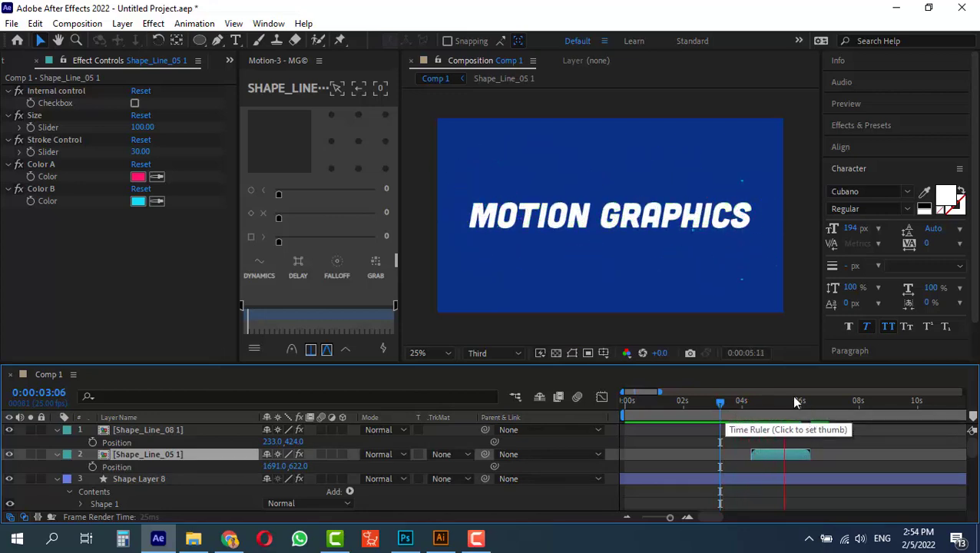
Step: Shift Shape_Line_08 1 and Shape_Line_05 1 together later so the first starts at about 0:00:04:12, and preview the bursts from 0:00:03:22
left_click_drag(795, 403, 754, 406)
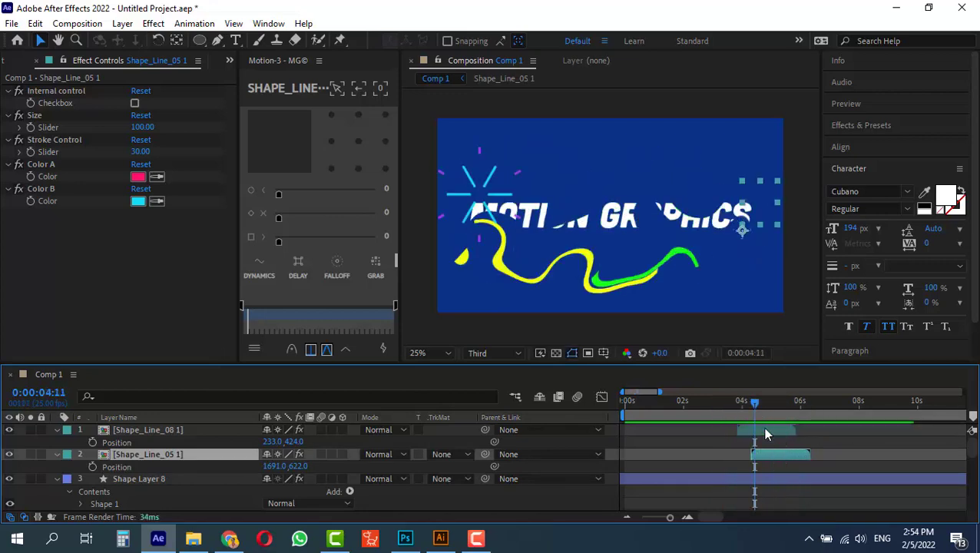
left_click(769, 433, "shift")
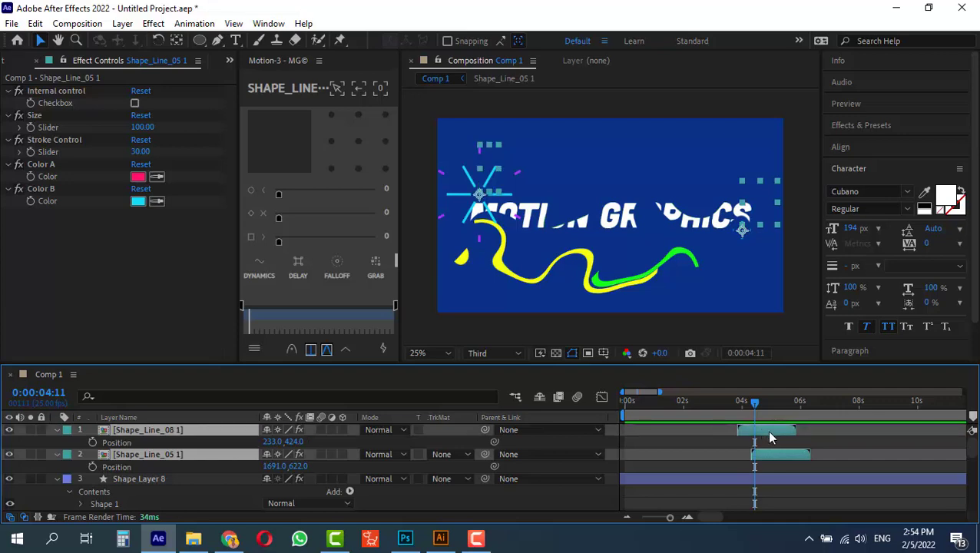
left_click_drag(770, 438, 789, 438)
left_click_drag(743, 402, 759, 405)
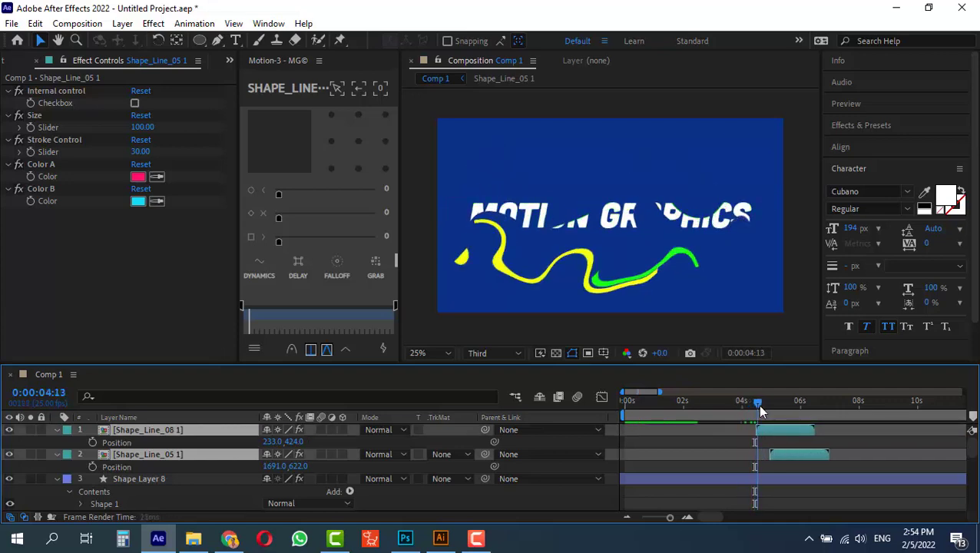
key("space")
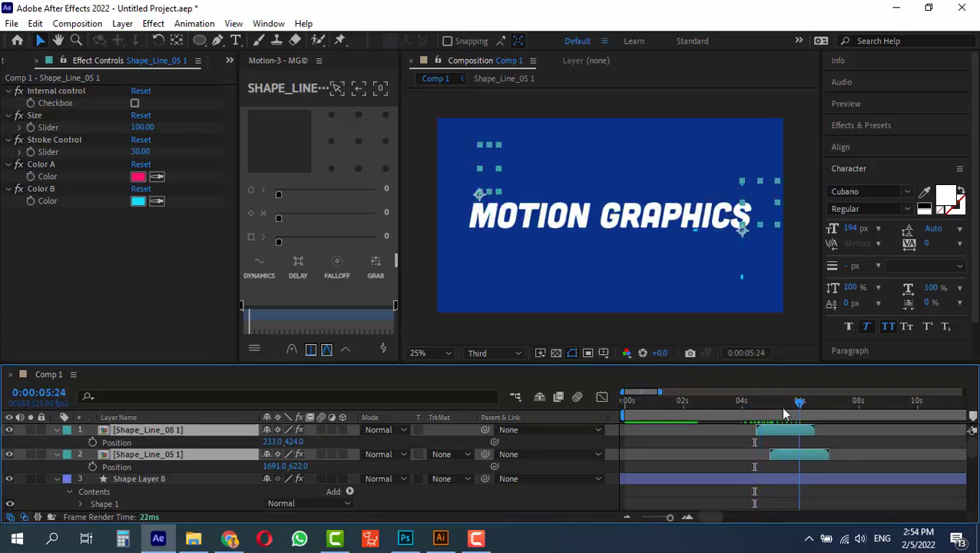
left_click(739, 403)
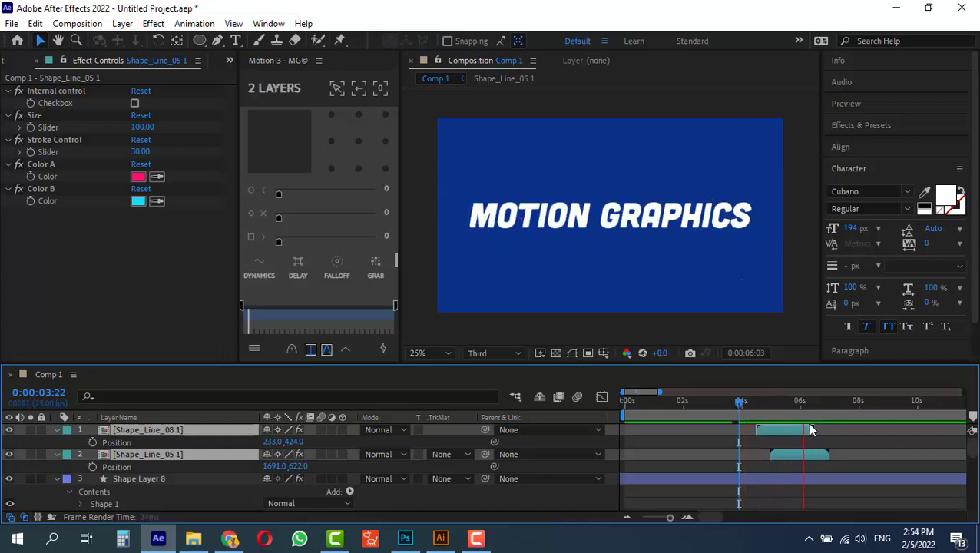
Step: End the work area at 0:00:08:04 and preview the whole animation from 0:00:00:00
left_click(859, 407)
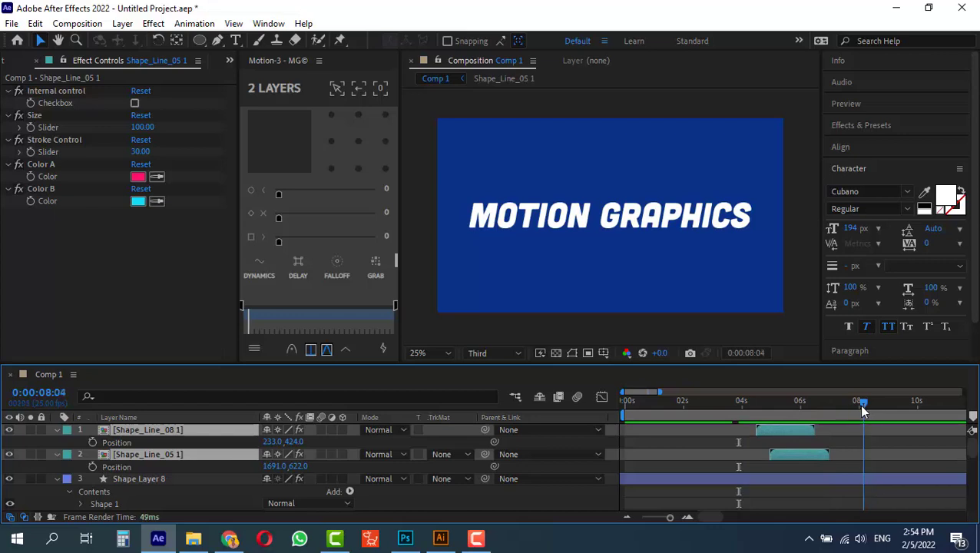
key("Home")
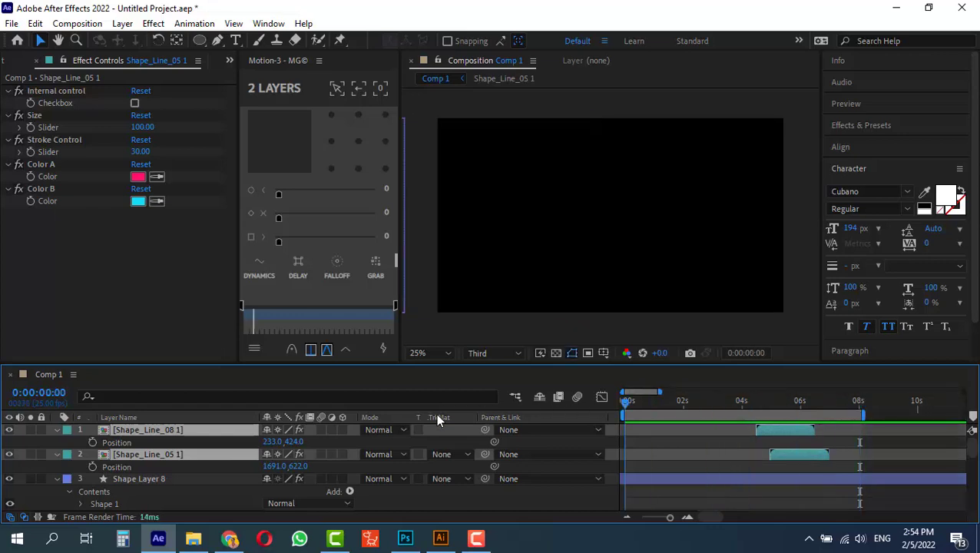
key("space")
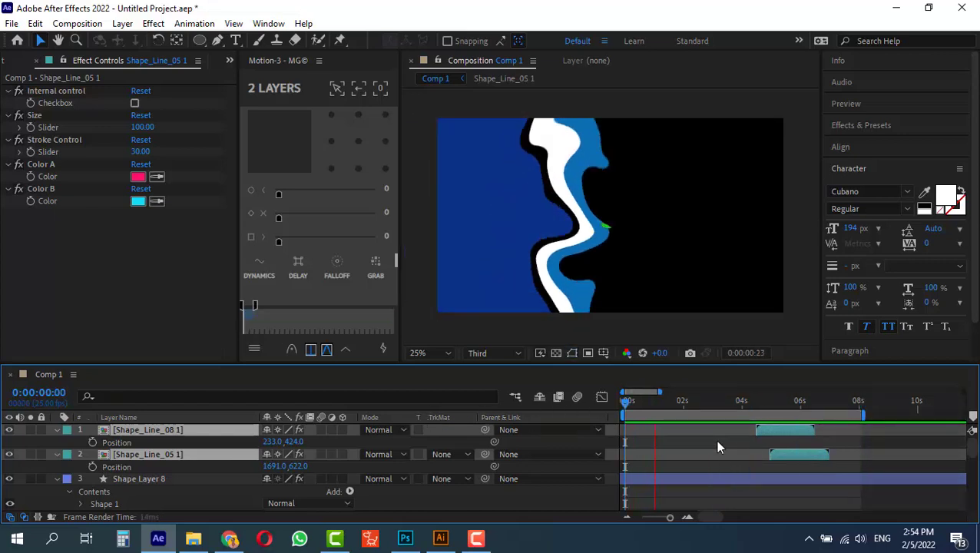